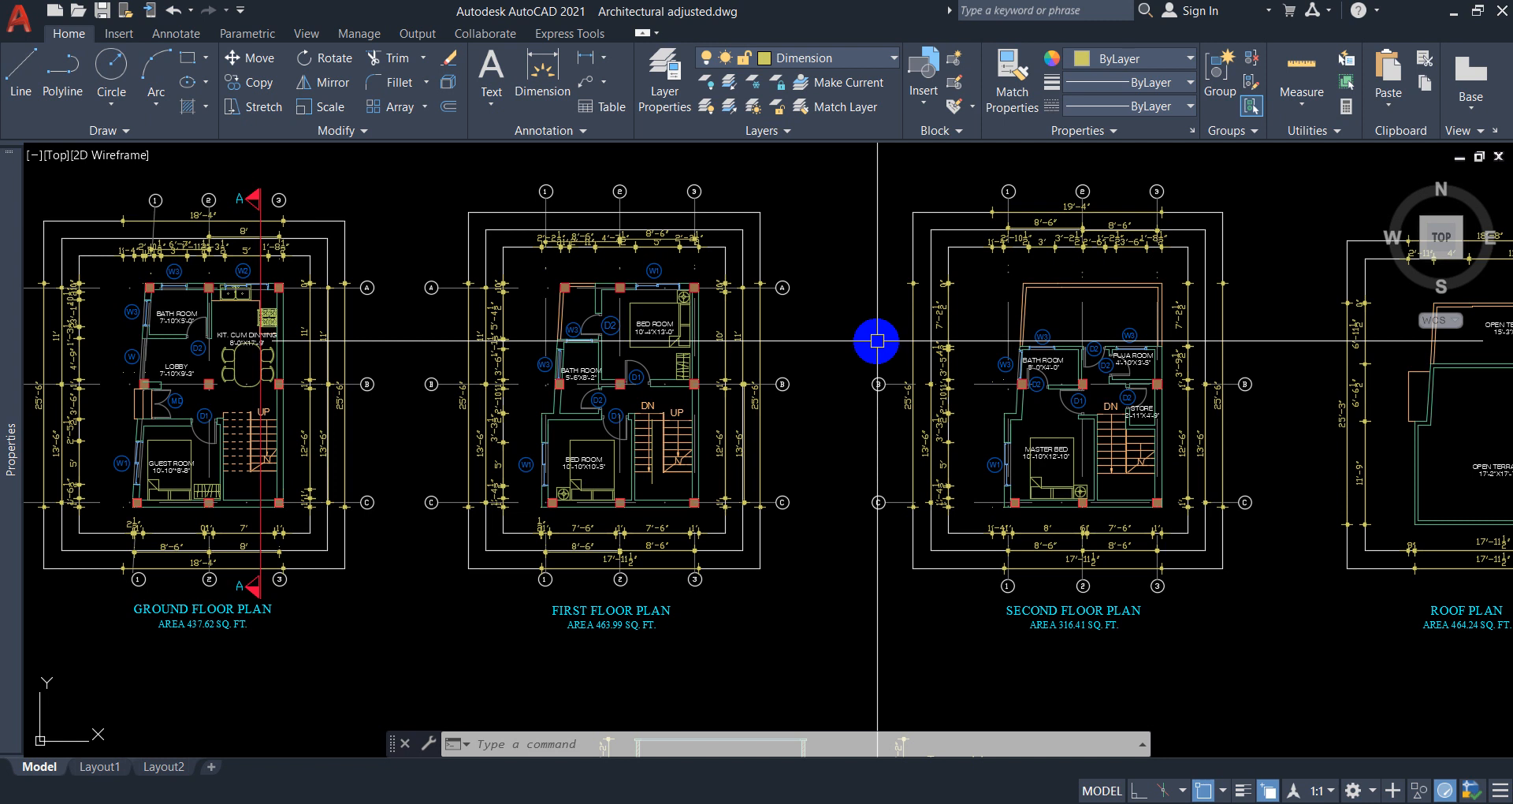
scroll(1016, 291, "down", 3)
scroll(710, 410, "up", 5)
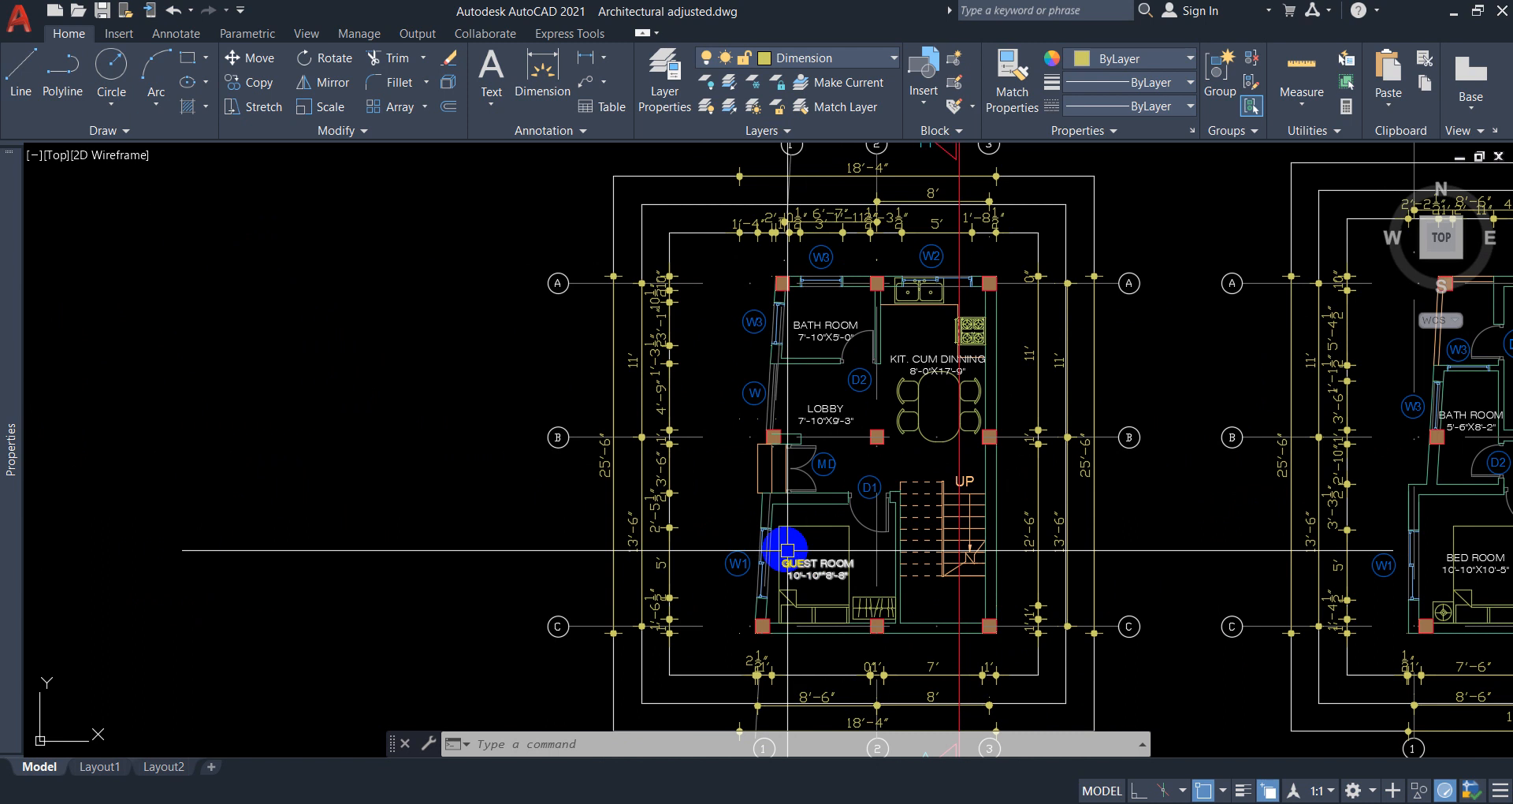
mouse_move(762, 397)
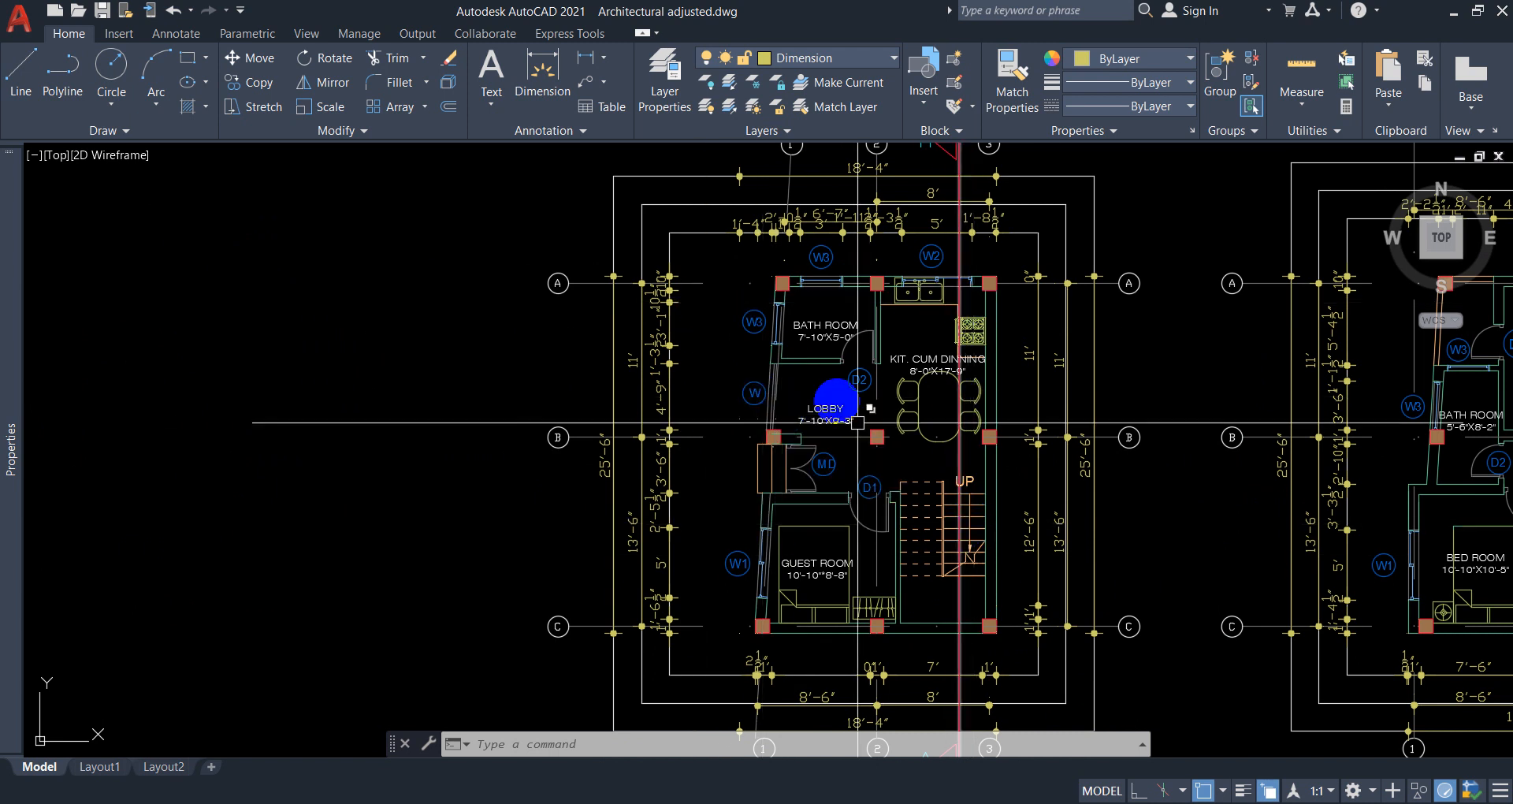
scroll(730, 270, "down", 4)
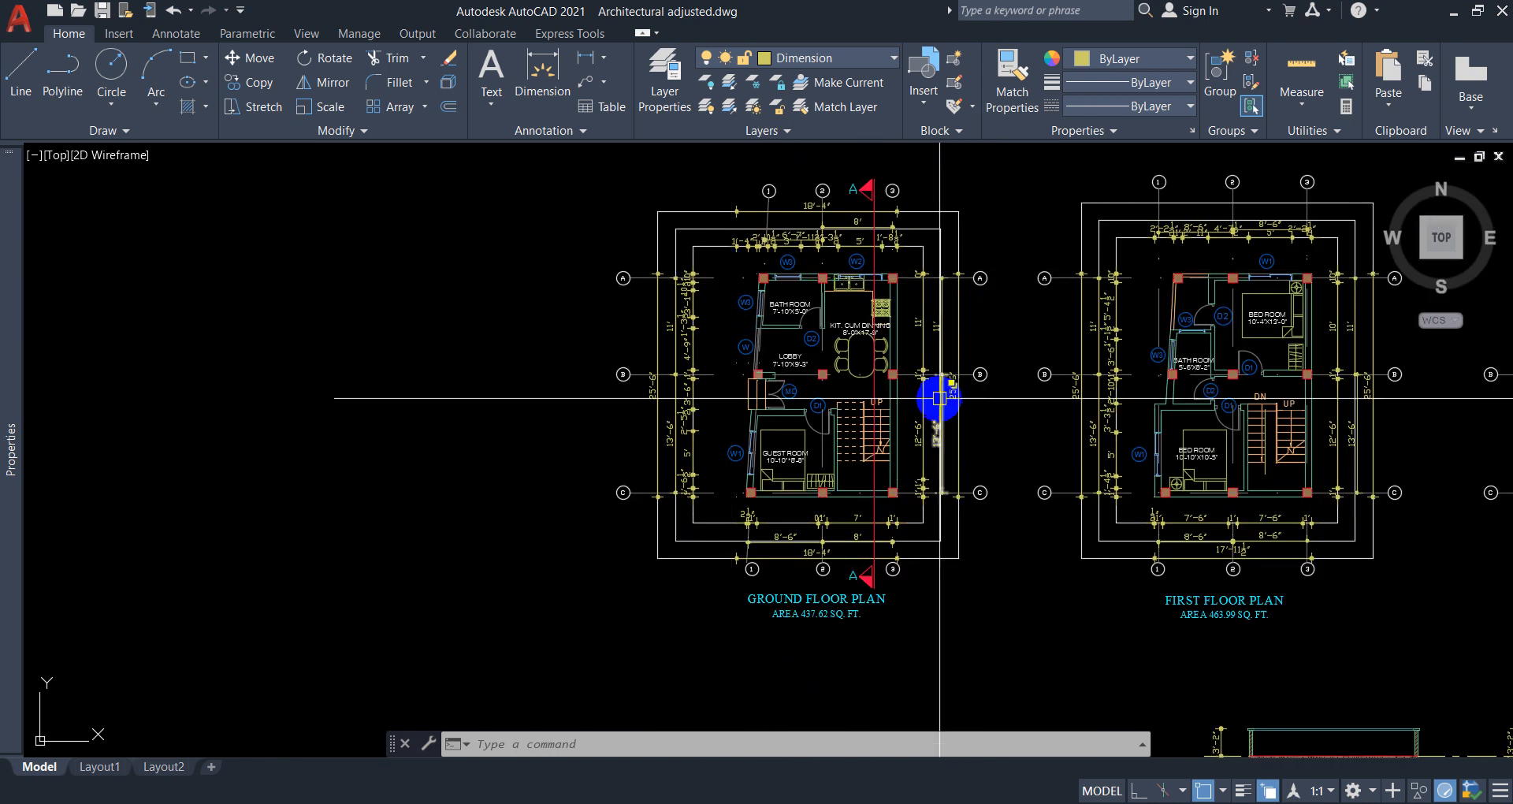
scroll(829, 337, "up", 3)
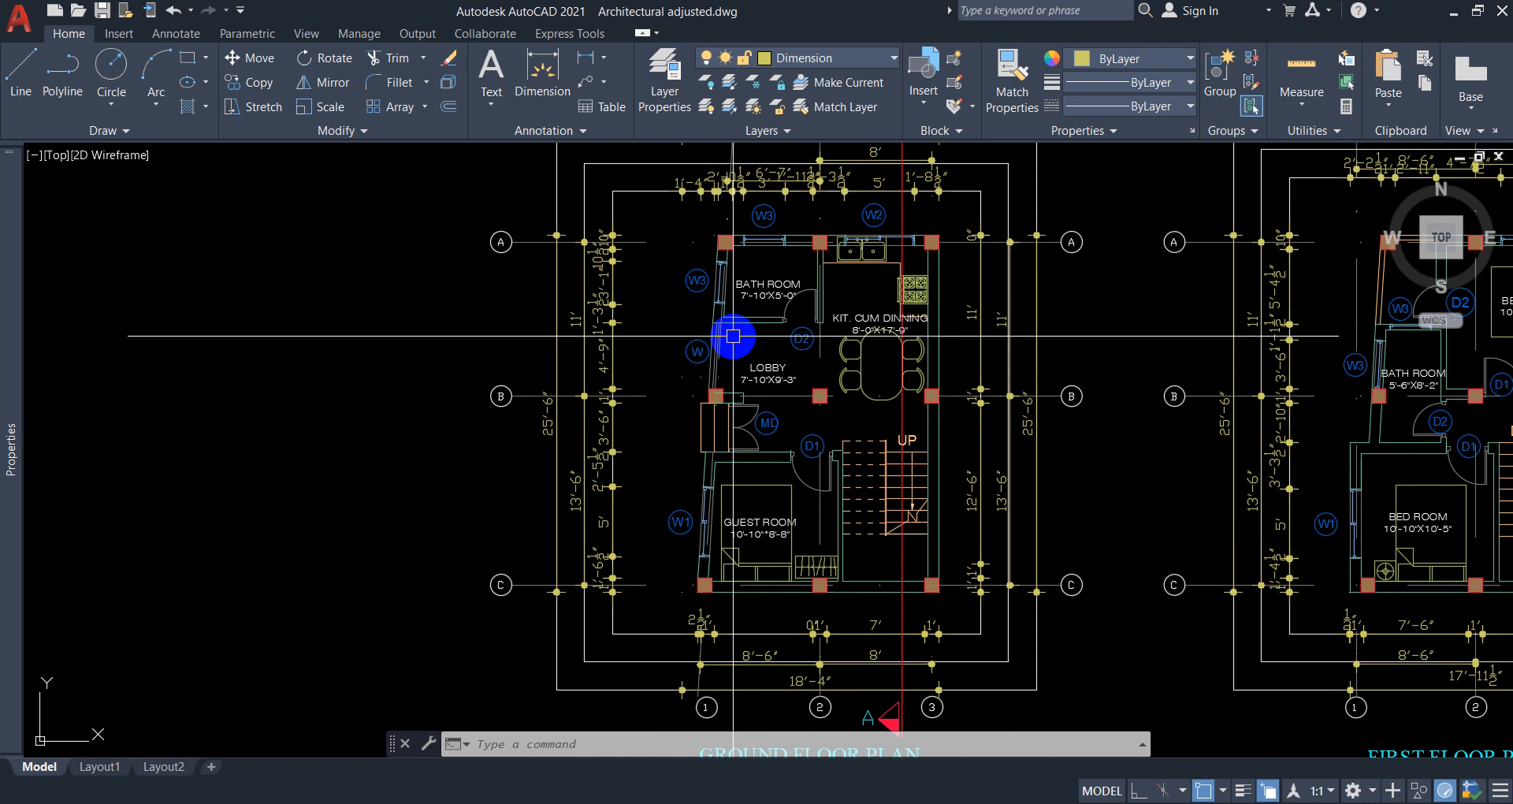
Start a polyline at the ground floor plan's outer corner of column A1 and draw it along the outer wall to column A3's outer corner.
type("PL")
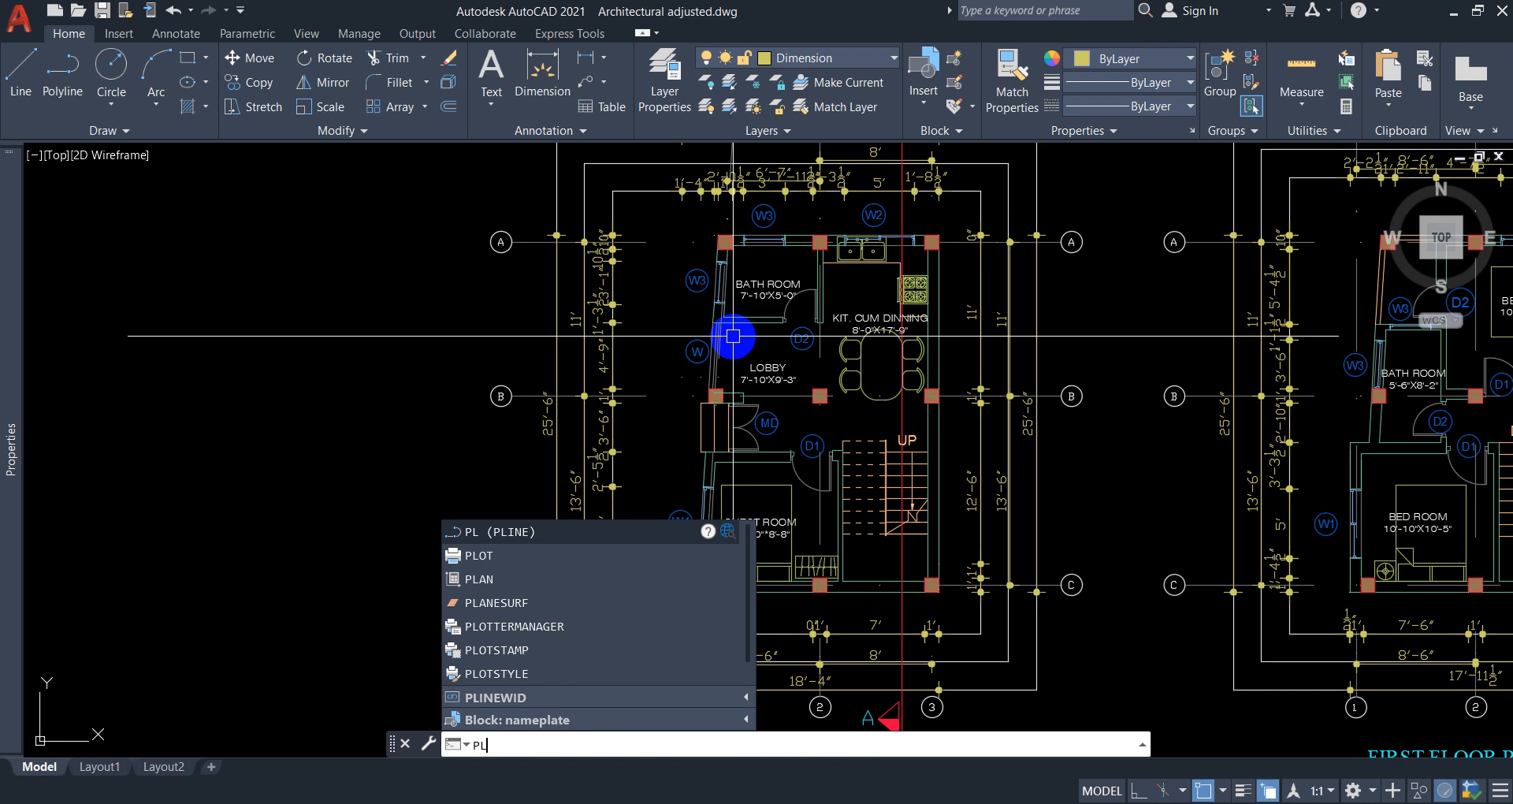
key("Return")
scroll(740, 212, "up", 6)
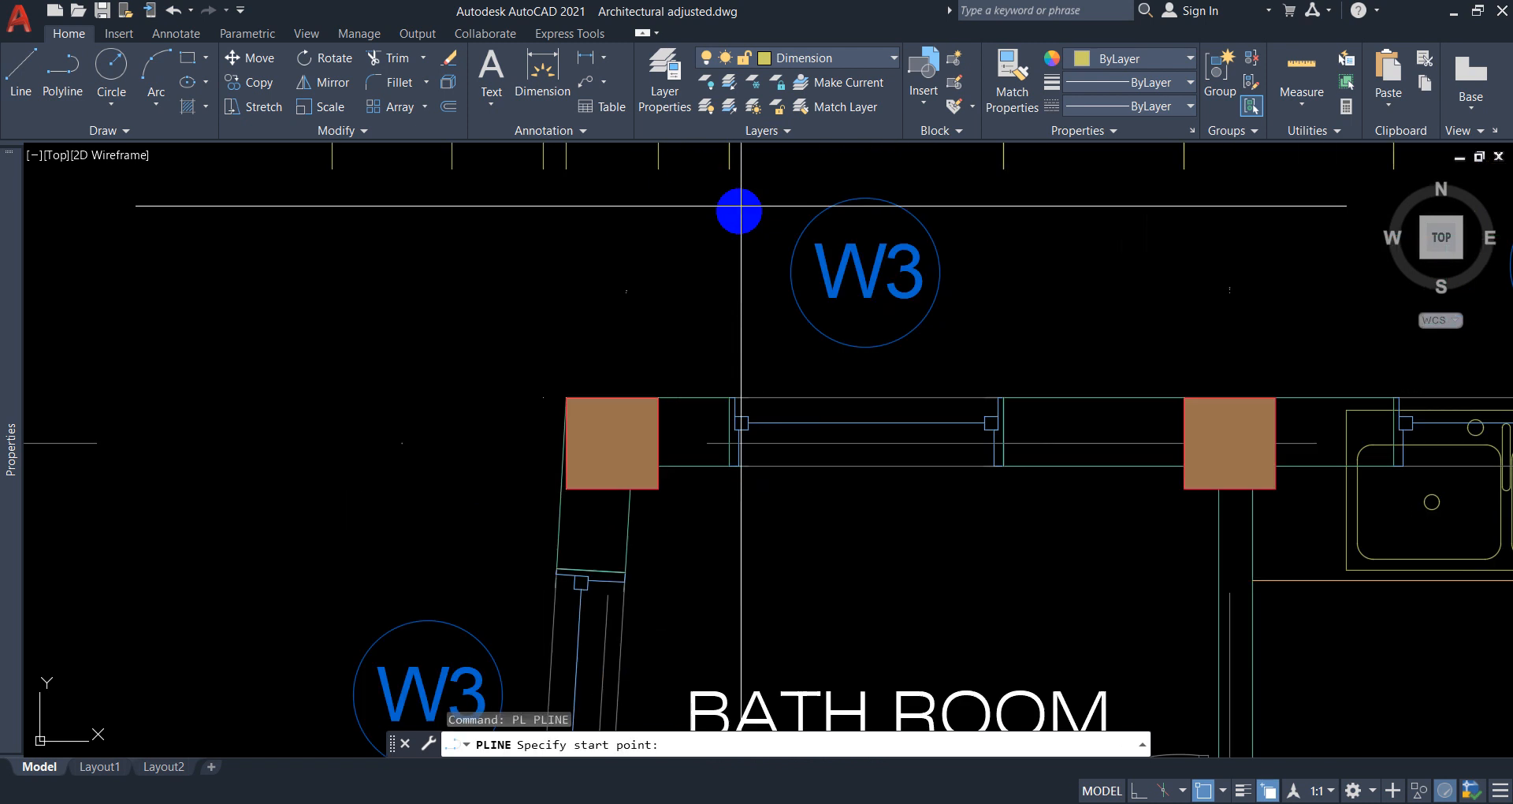
scroll(631, 304, "down", 6)
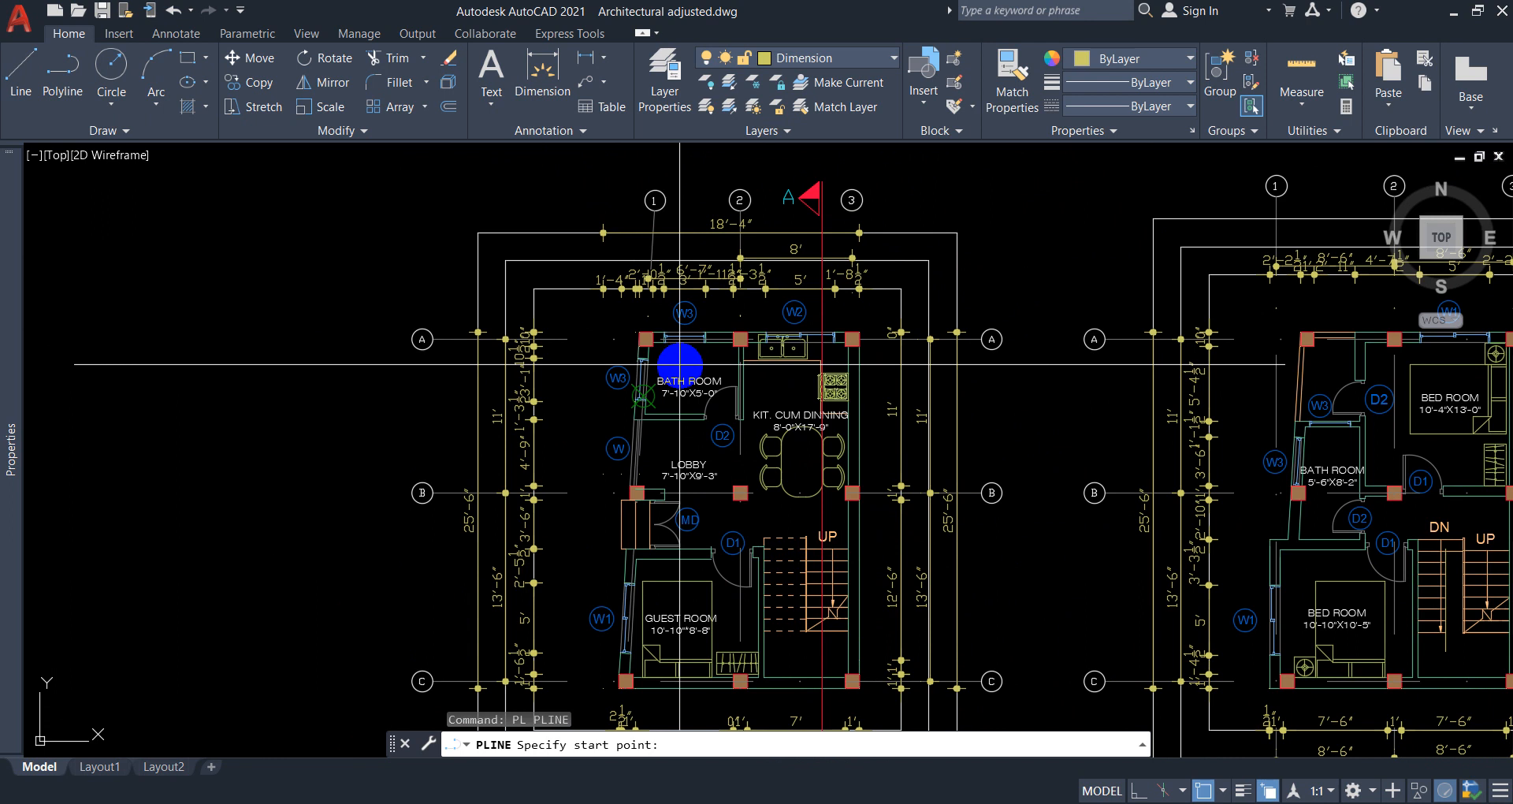
scroll(634, 339, "up", 6)
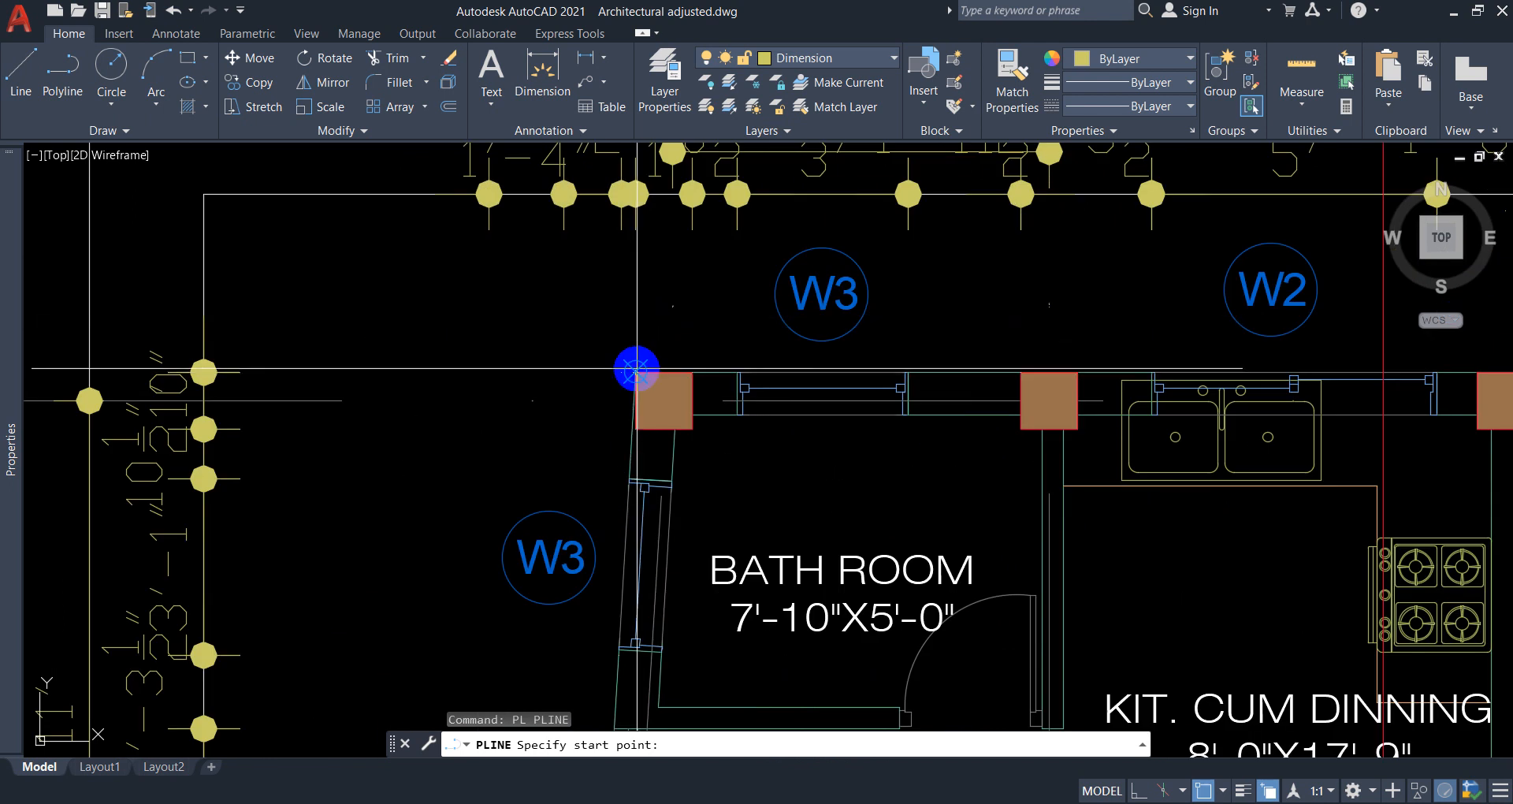
left_click(636, 368)
scroll(608, 287, "down", 3)
scroll(918, 328, "up", 5)
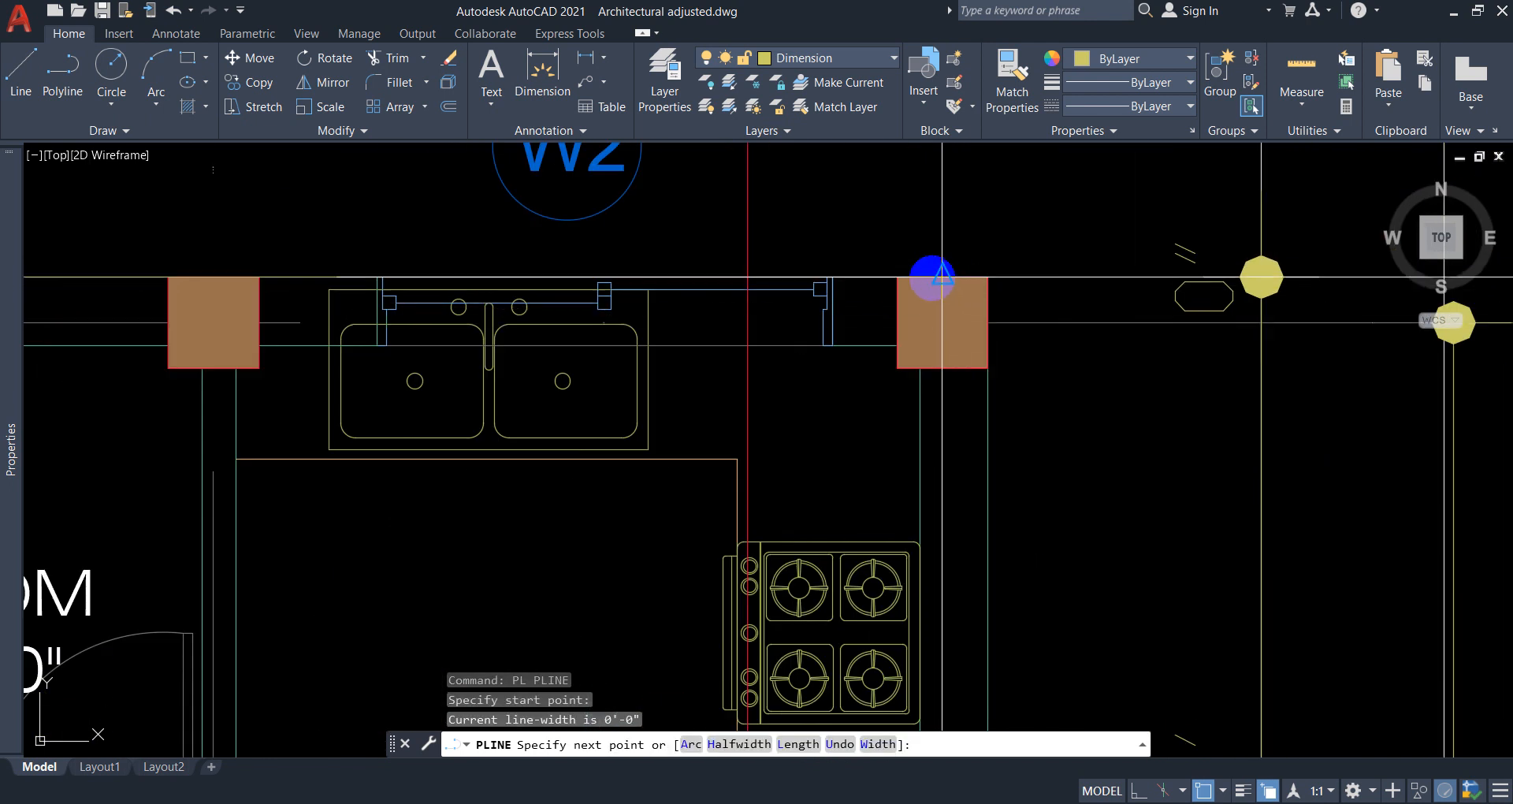
left_click(985, 274)
Continue the polyline down the outer wall to column C3's outer corner and across to column C1's lower outer corner.
scroll(1009, 206, "down", 5)
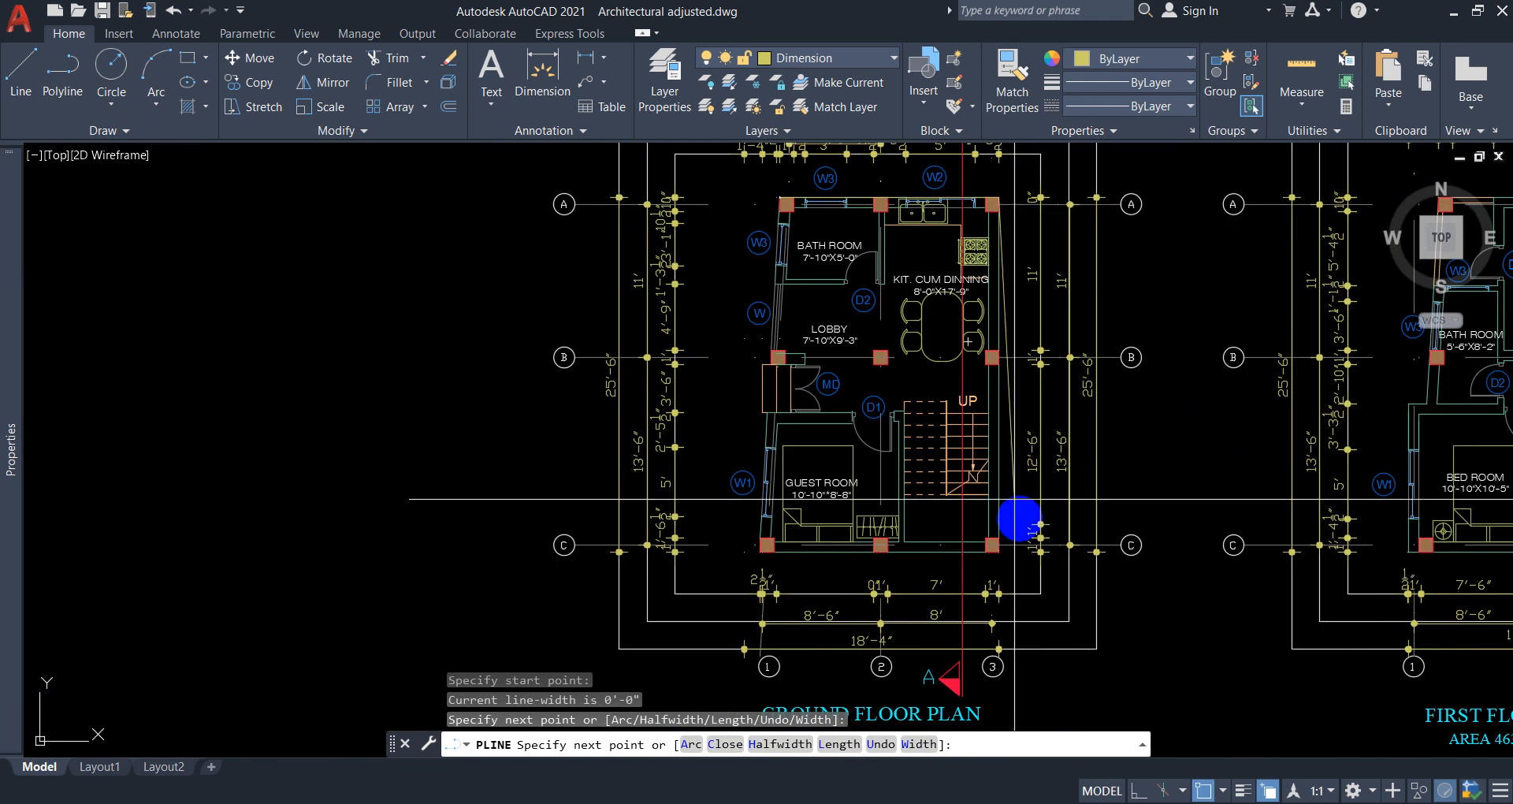
scroll(1003, 557, "up", 6)
left_click(1000, 551)
scroll(1077, 412, "down", 4)
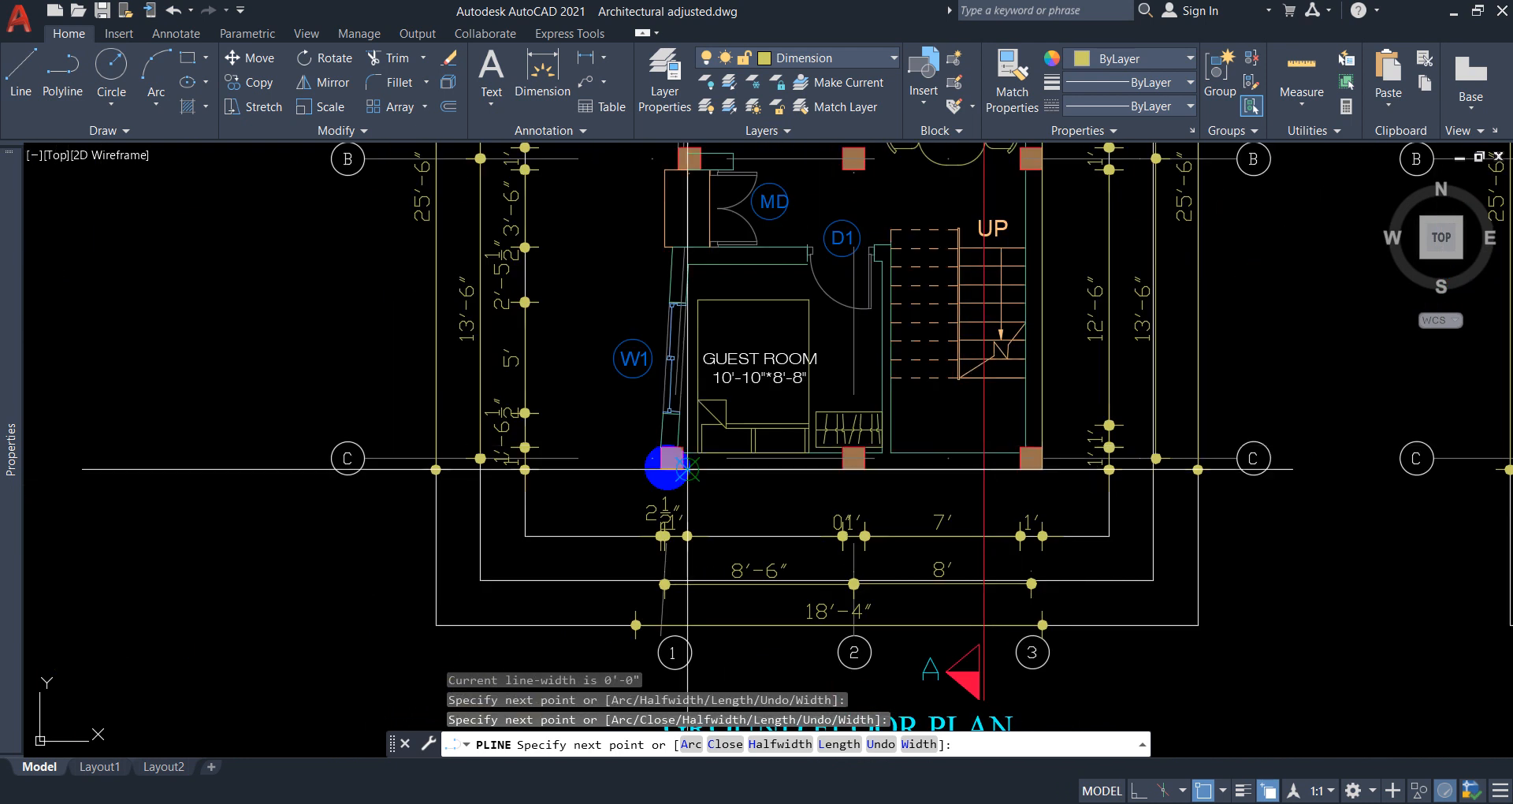
scroll(666, 467, "up", 5)
left_click(674, 482)
Extend the polyline up column C1's outer edge and along the slanted wall to the lower outer corner of column B1.
scroll(659, 517, "down", 3)
scroll(666, 457, "up", 3)
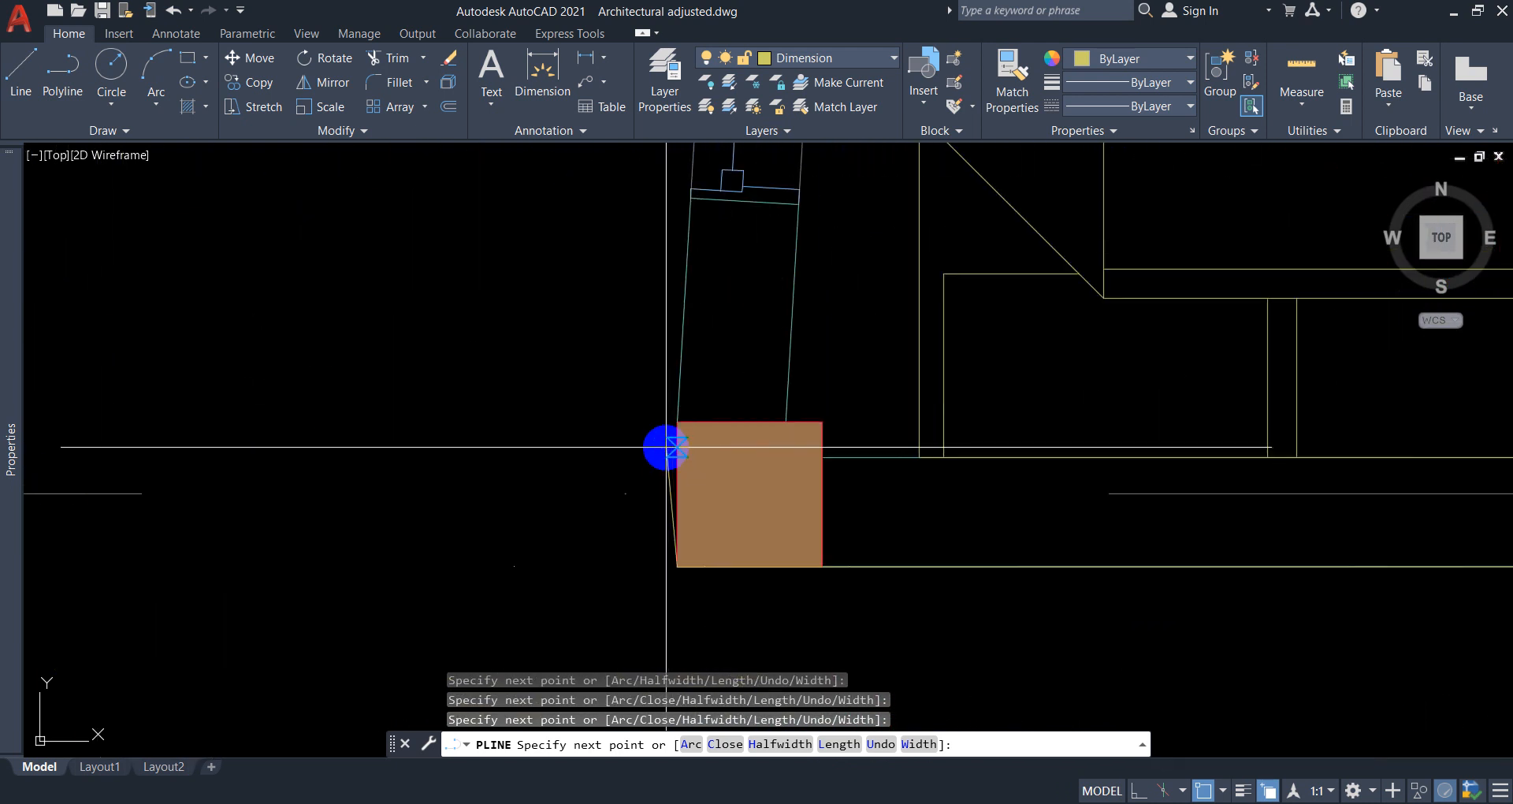
scroll(669, 430, "up", 6)
left_click(740, 393)
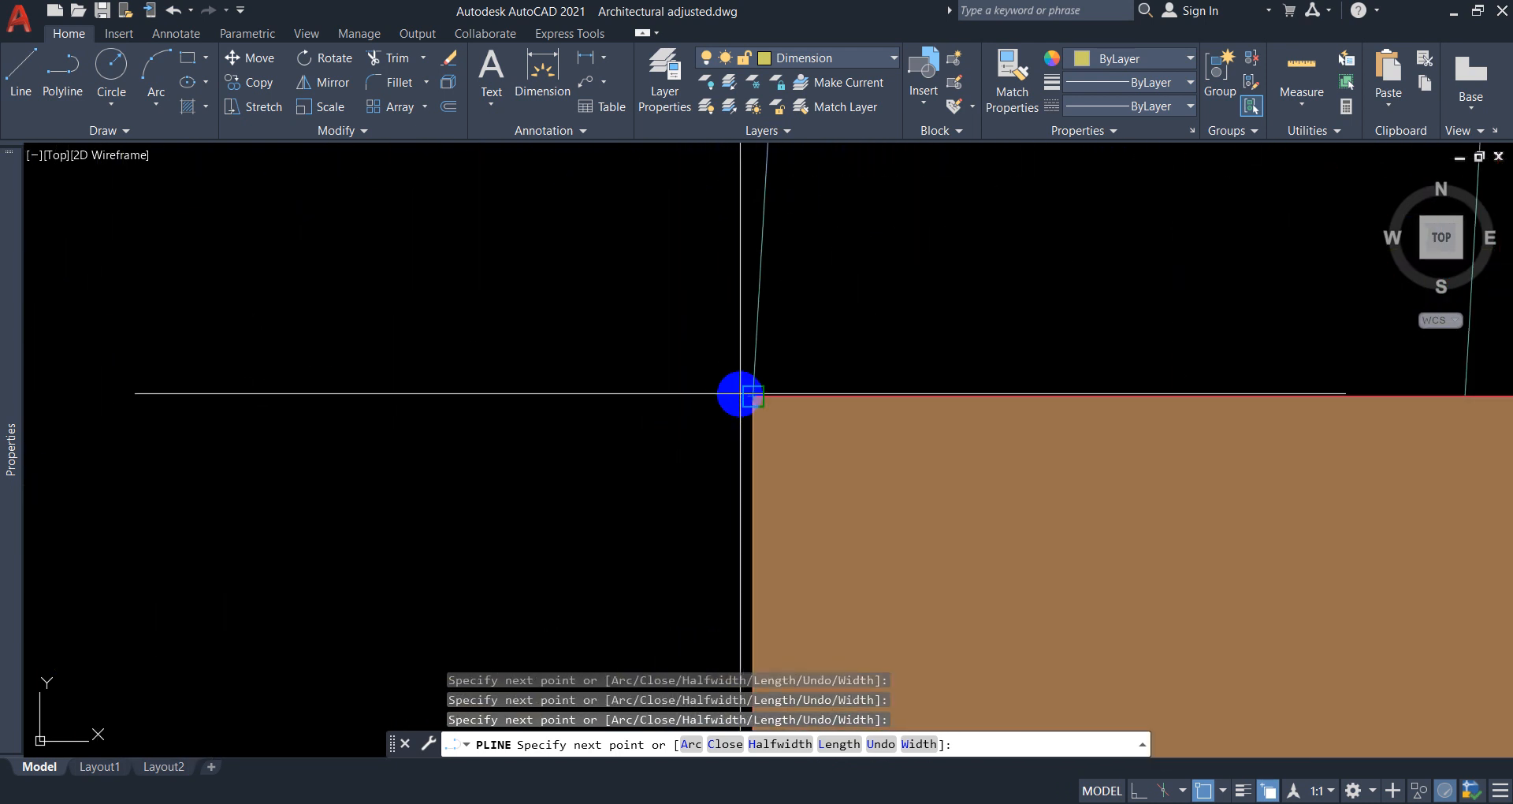
scroll(646, 473, "down", 5)
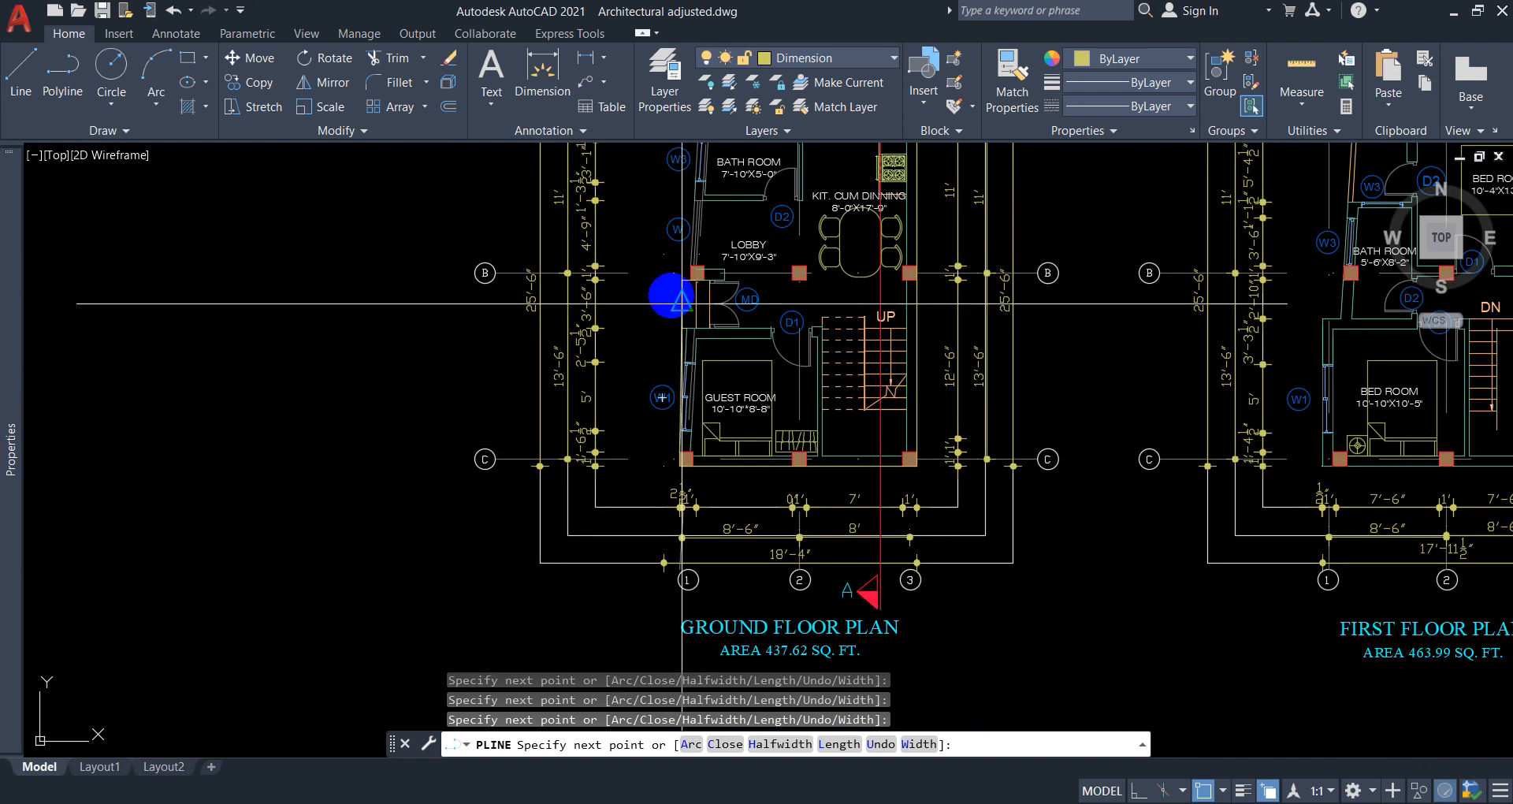
scroll(680, 271, "up", 5)
left_click(741, 339)
Trace the outer edge of column B1 and close the polyline back to its starting corner at column A1.
scroll(707, 493, "down", 5)
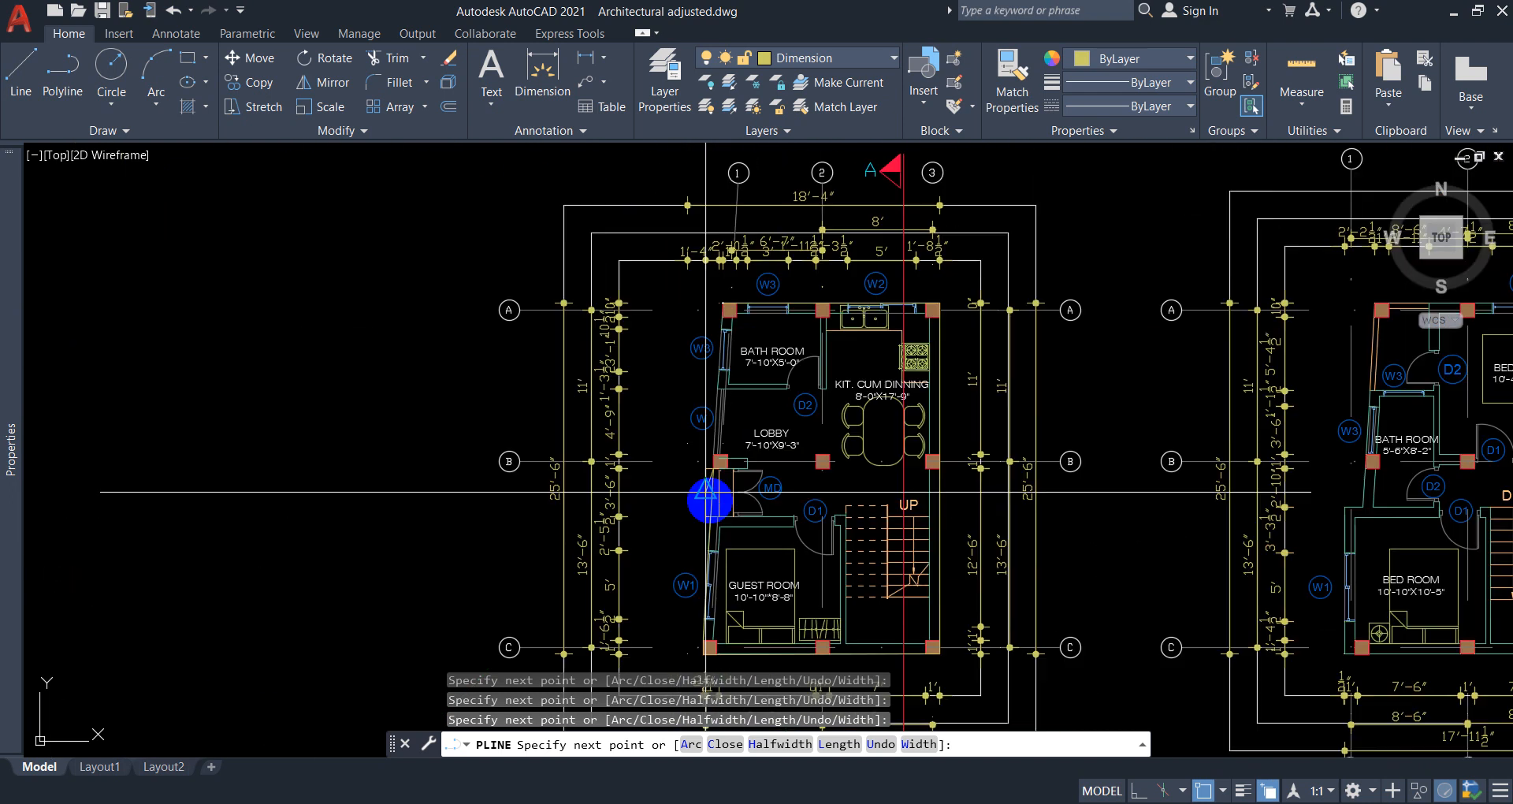
scroll(688, 347, "up", 6)
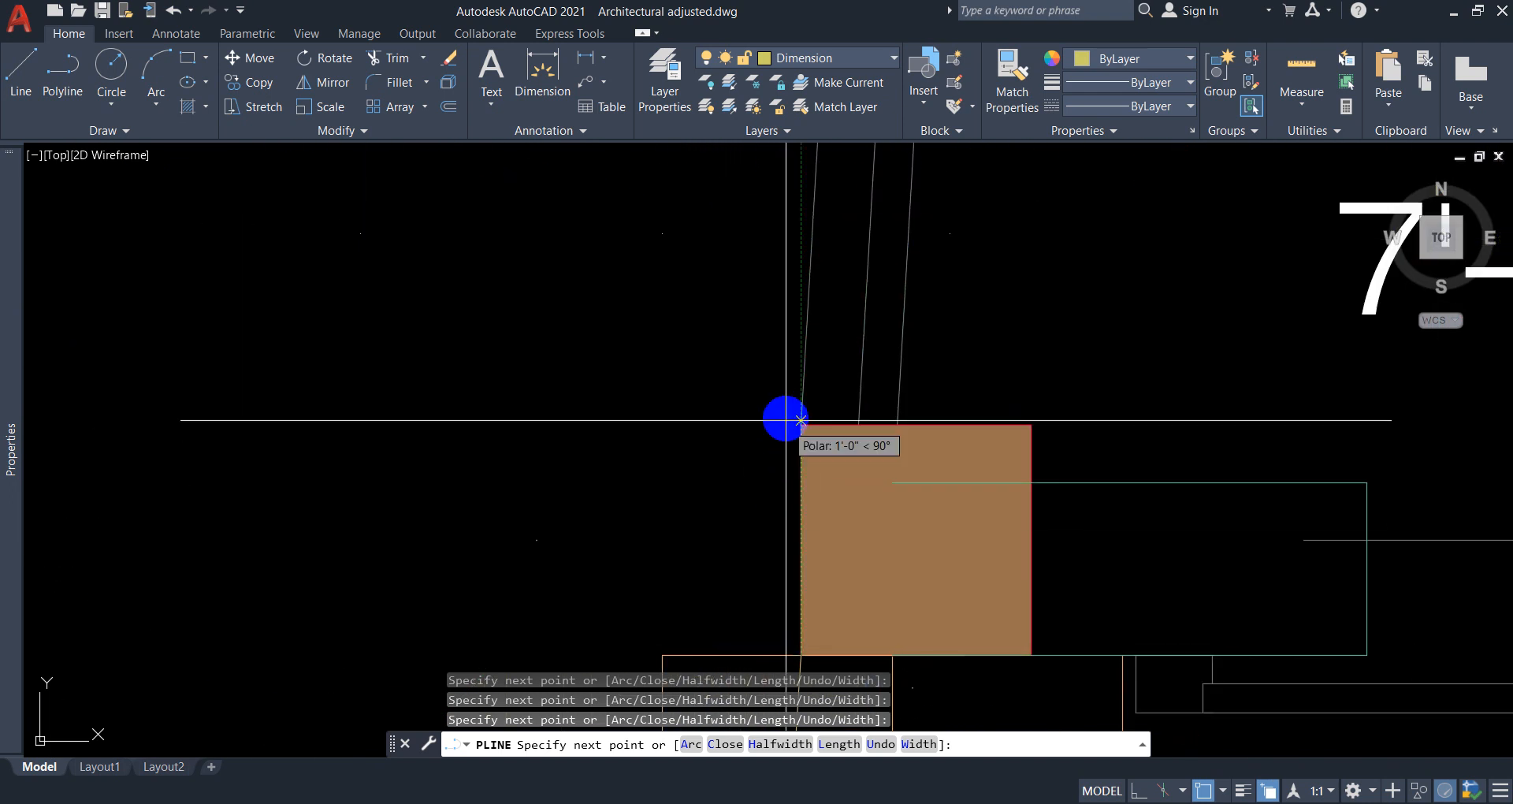
scroll(632, 470, "down", 5)
scroll(717, 383, "up", 6)
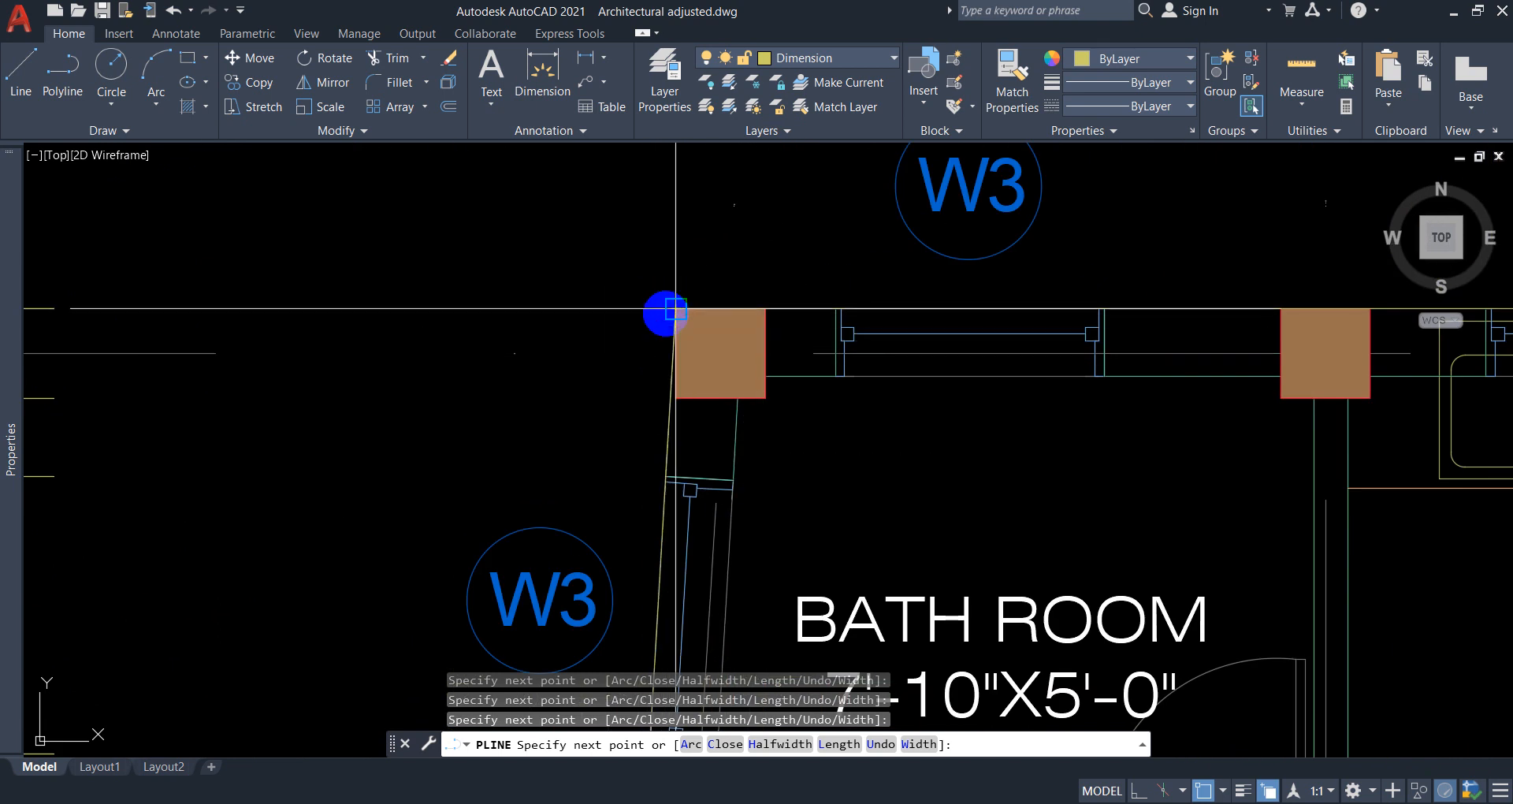
type("c")
key("Return")
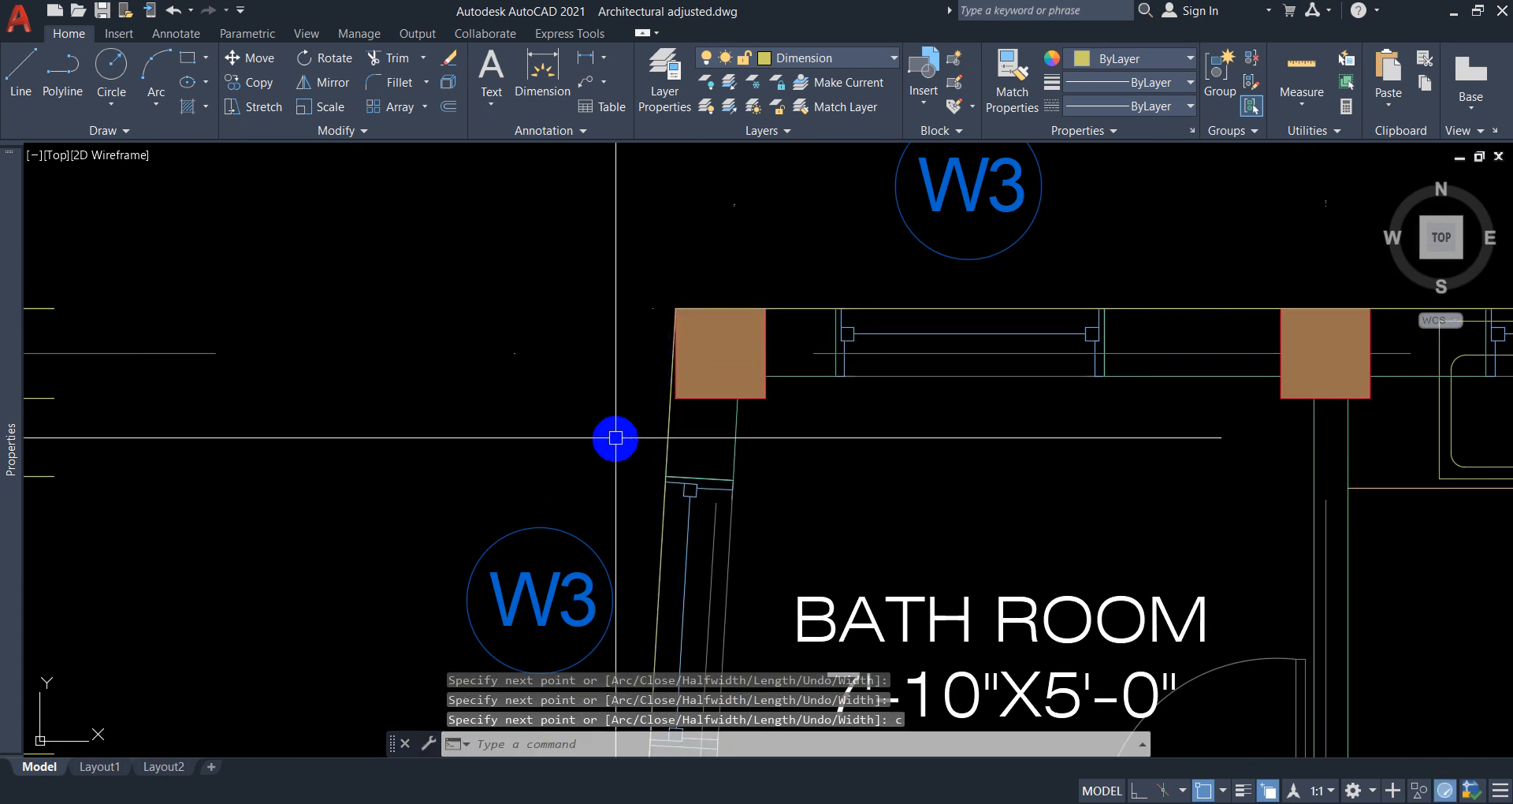
Select the closed polyline from the overlapping objects and inspect its path around the ground floor plan.
left_click(762, 308)
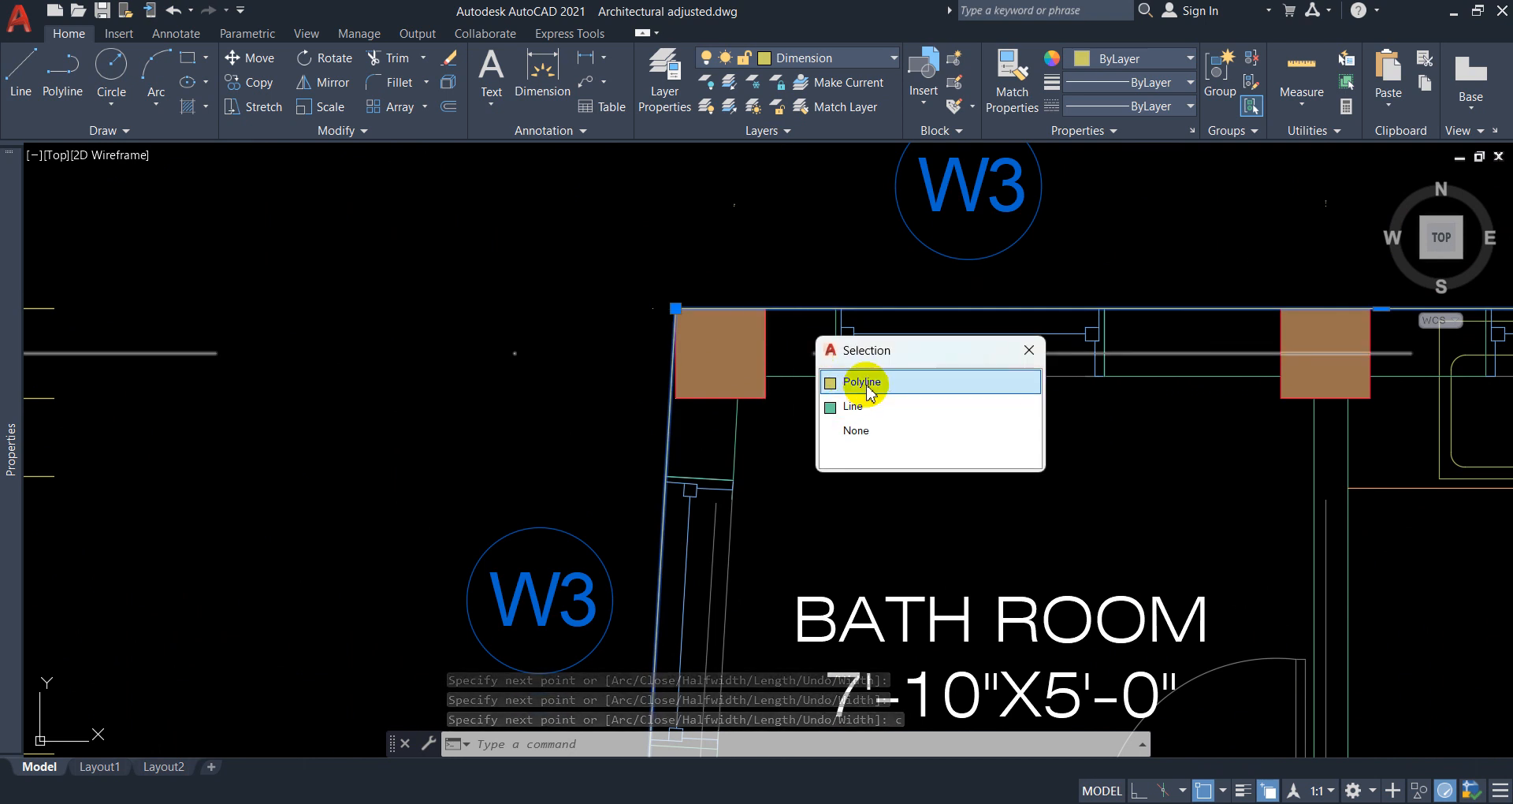
left_click(783, 308)
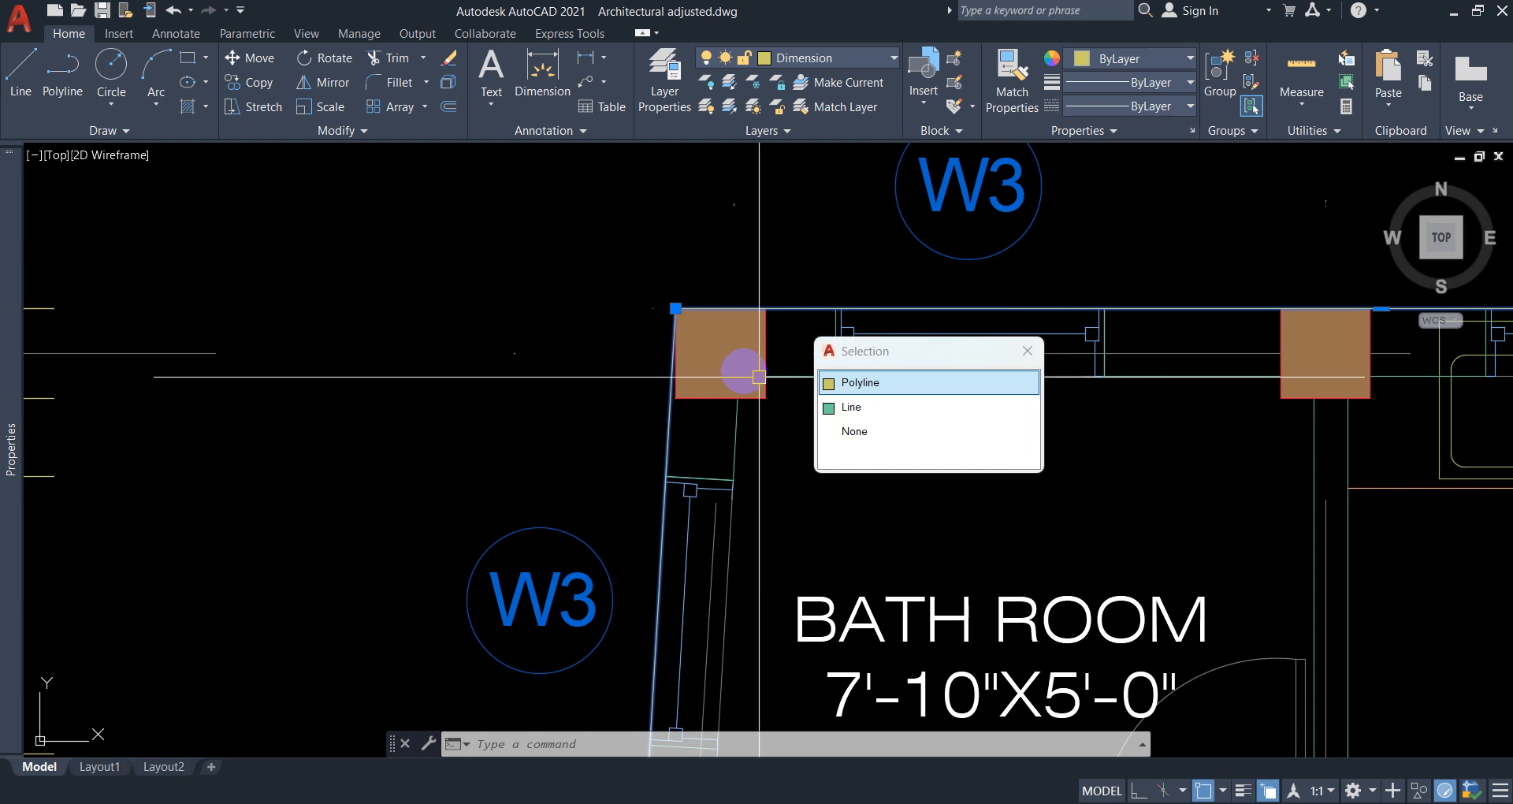
left_click(831, 378)
scroll(859, 380, "down", 6)
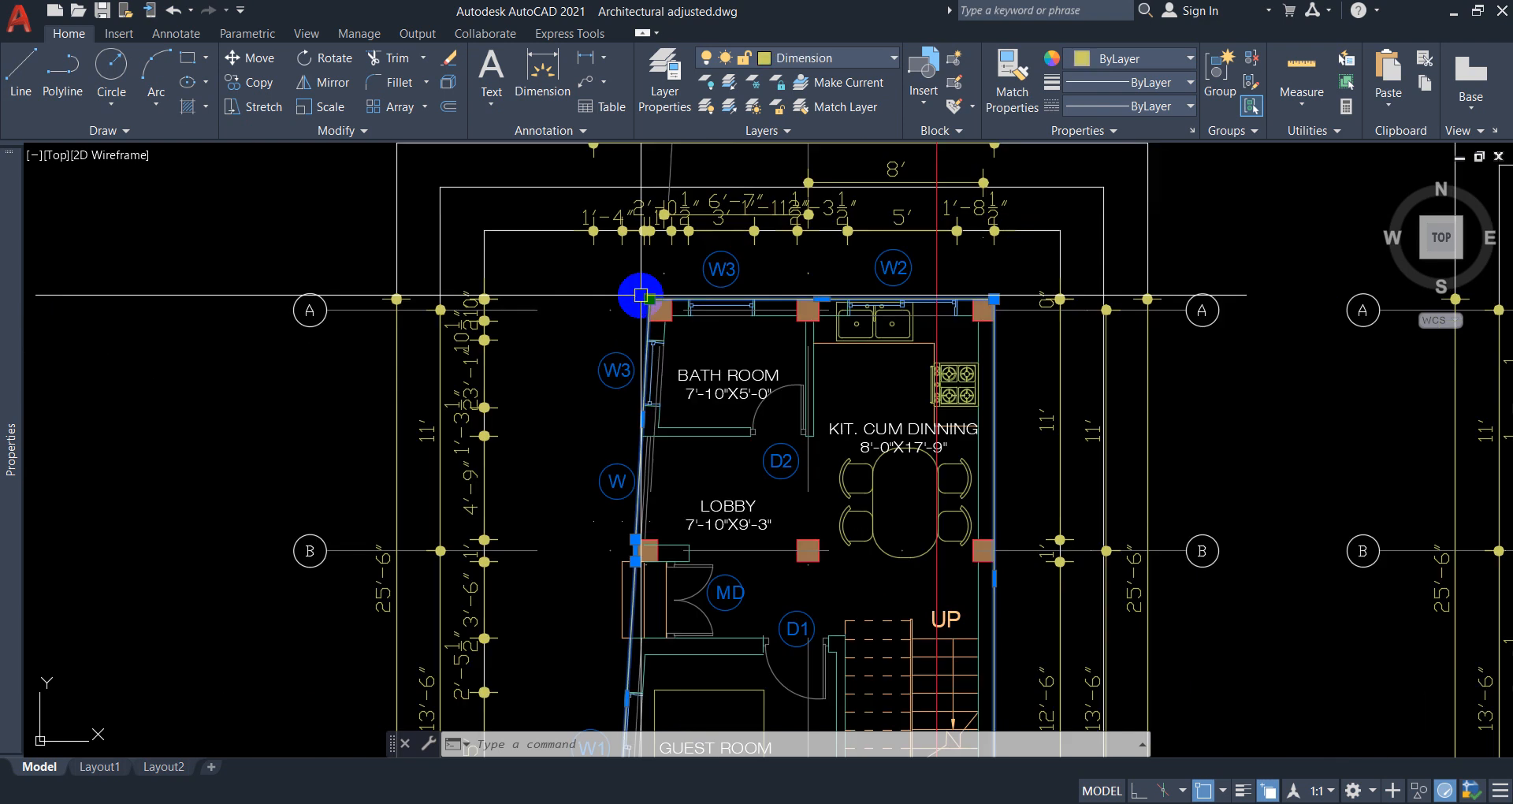
scroll(692, 365, "up", 4)
scroll(763, 189, "down", 2)
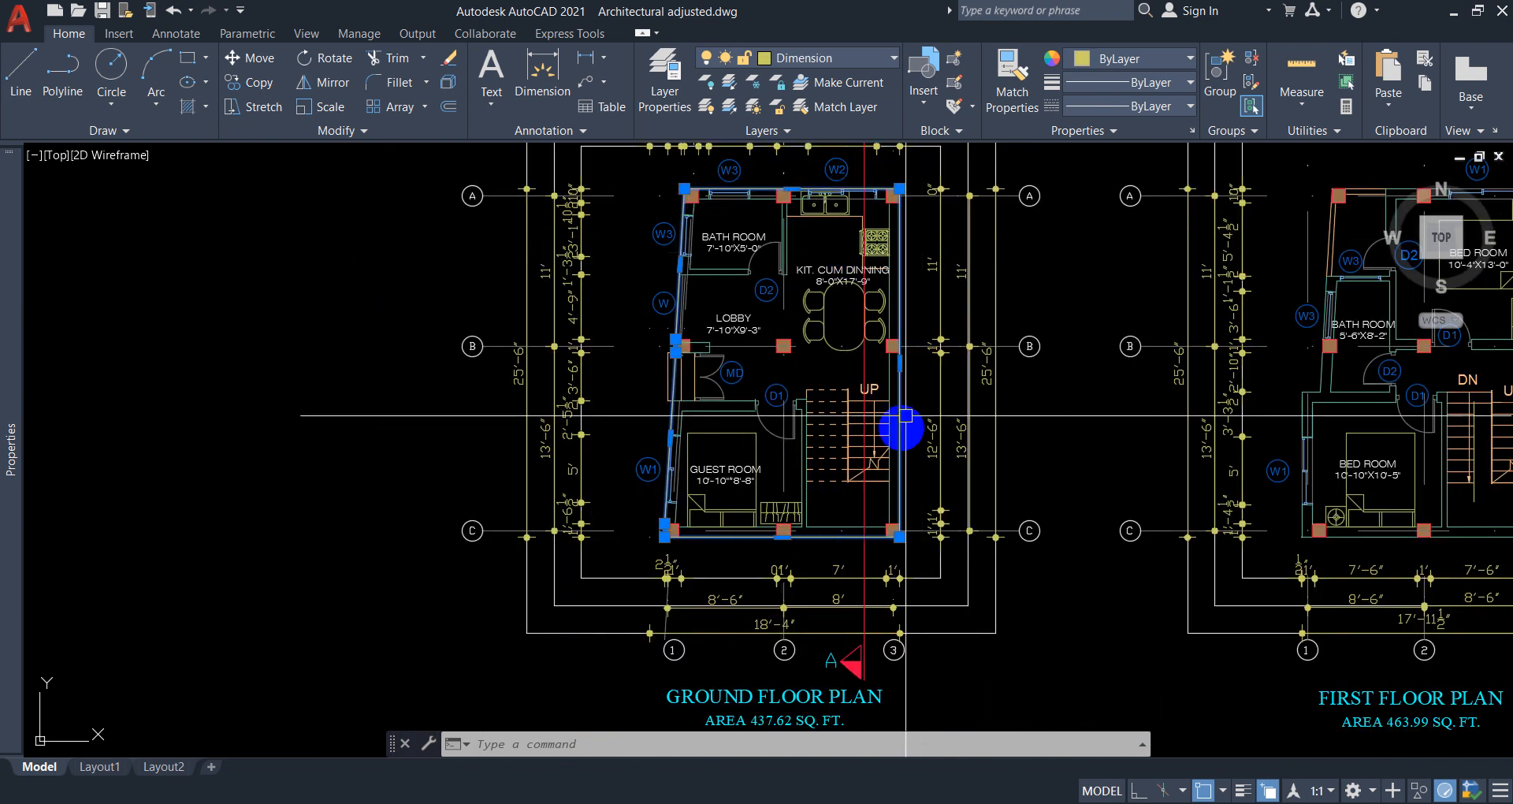
scroll(669, 344, "up", 5)
scroll(721, 334, "down", 6)
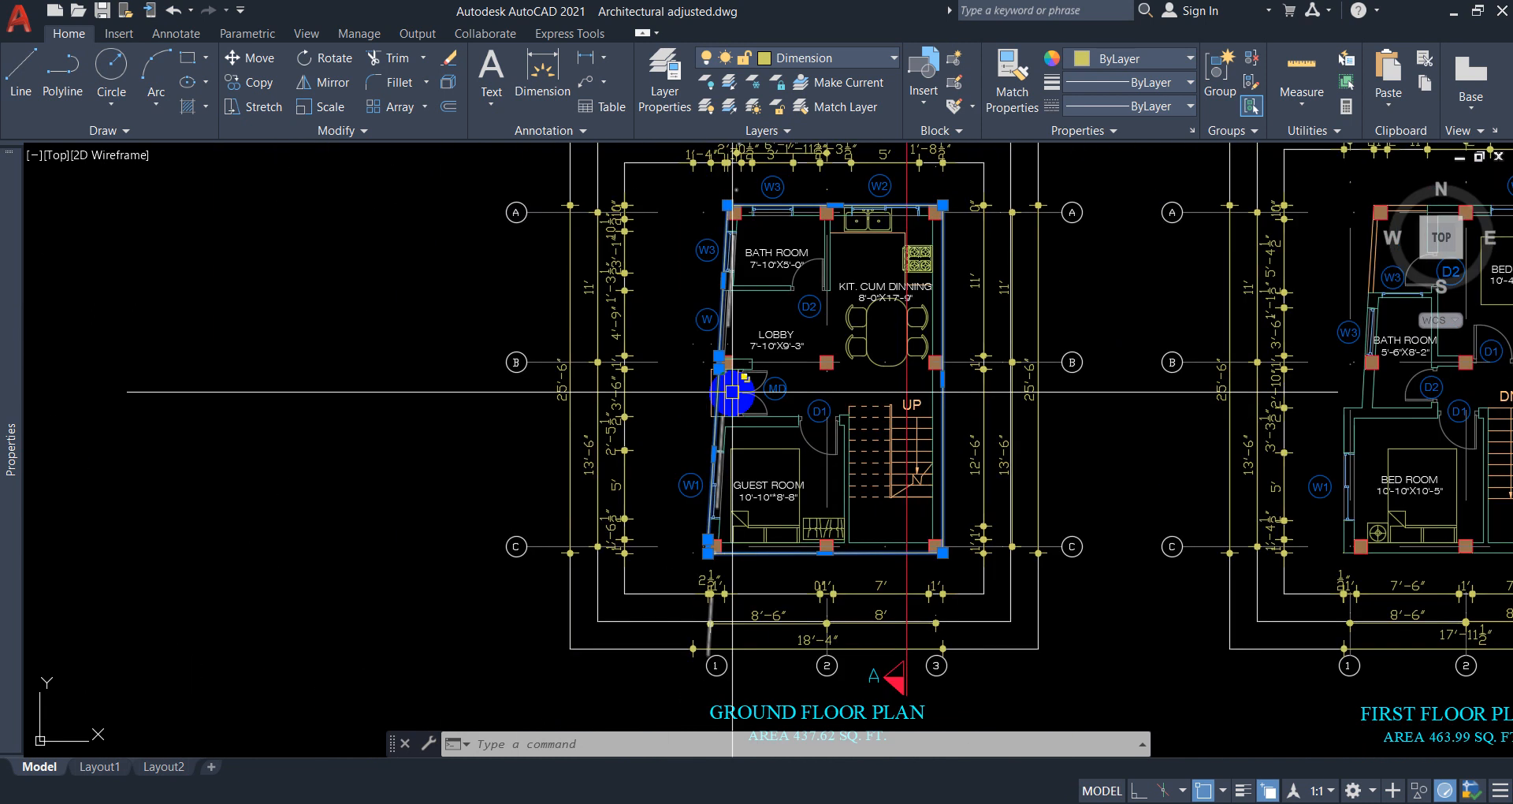
scroll(737, 328, "up", 5)
scroll(1115, 310, "down", 3)
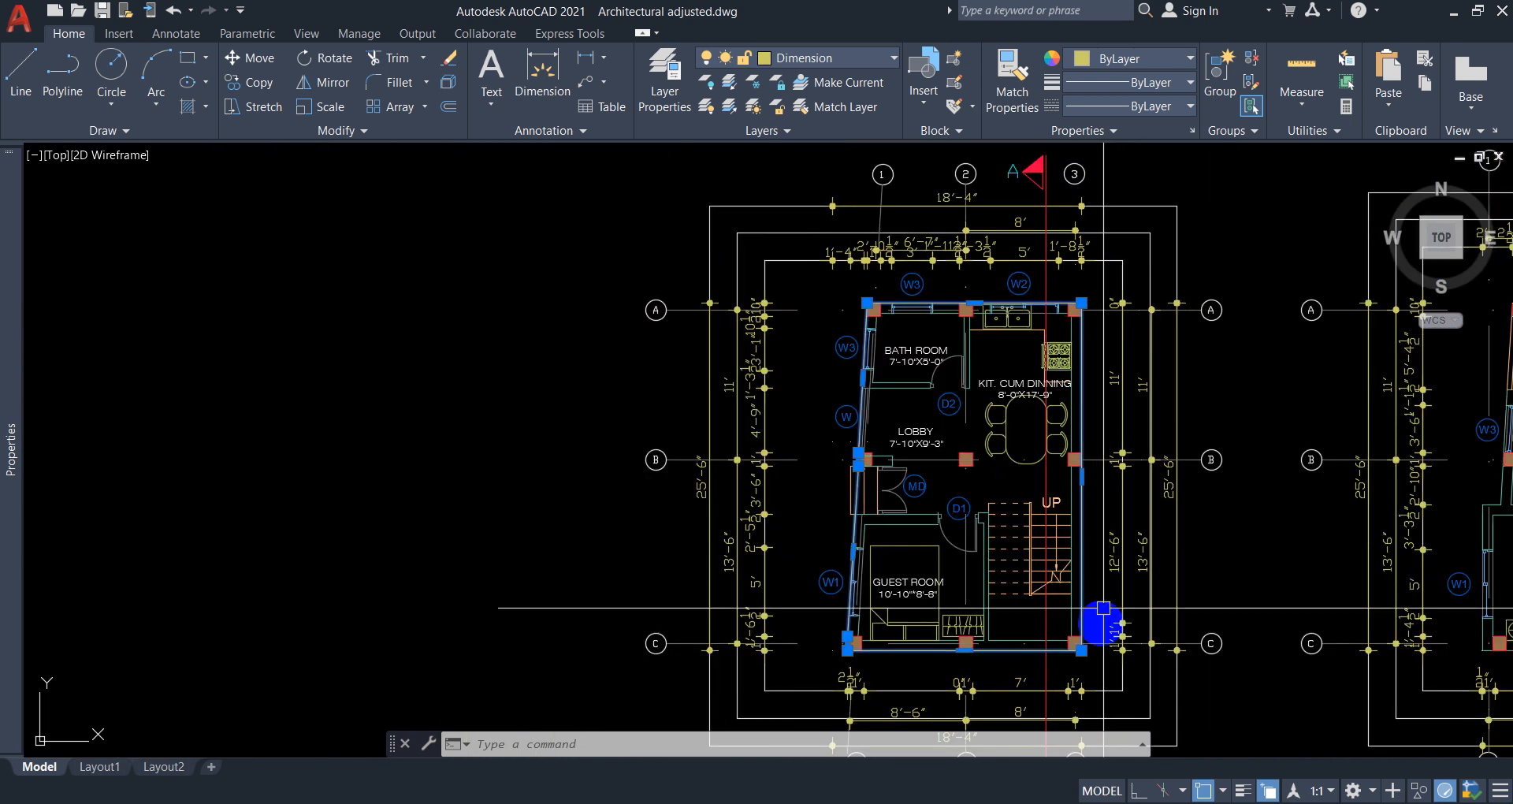
scroll(1091, 384, "up", 1)
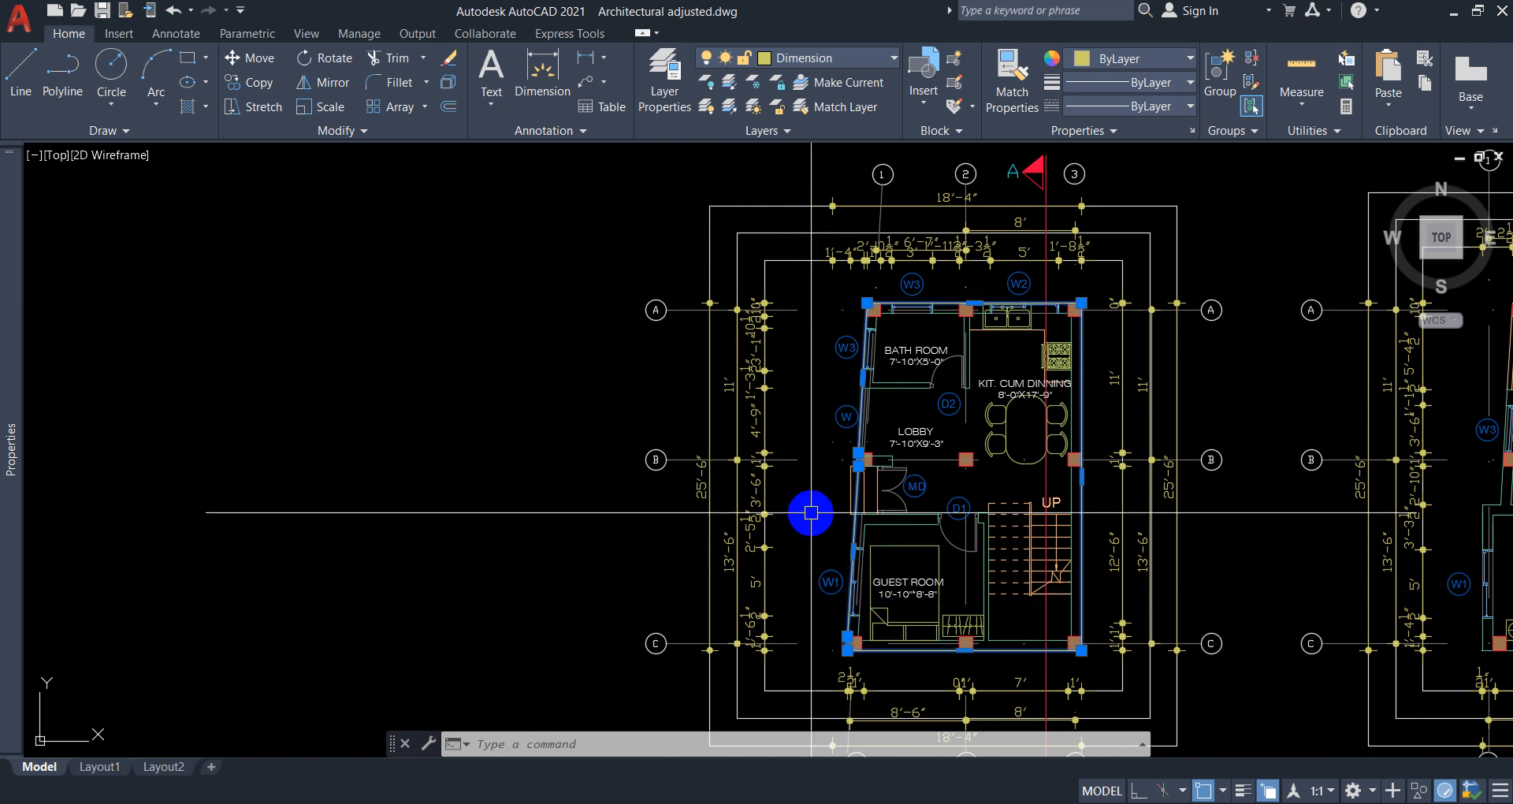
Check the area and length in the outline polyline's properties, and clear the selection.
type("PR")
key("Return")
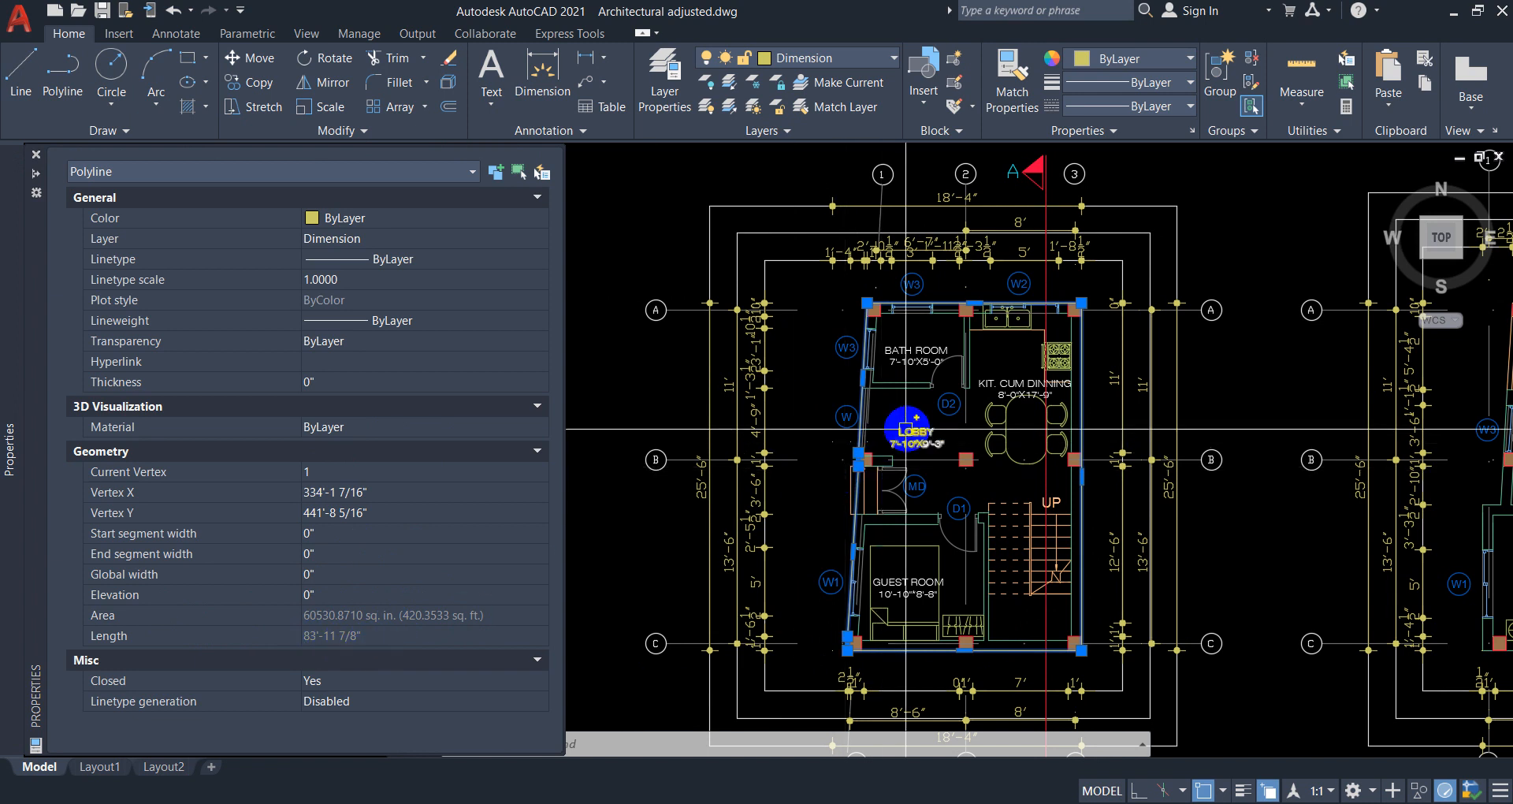
key("ctrl+1")
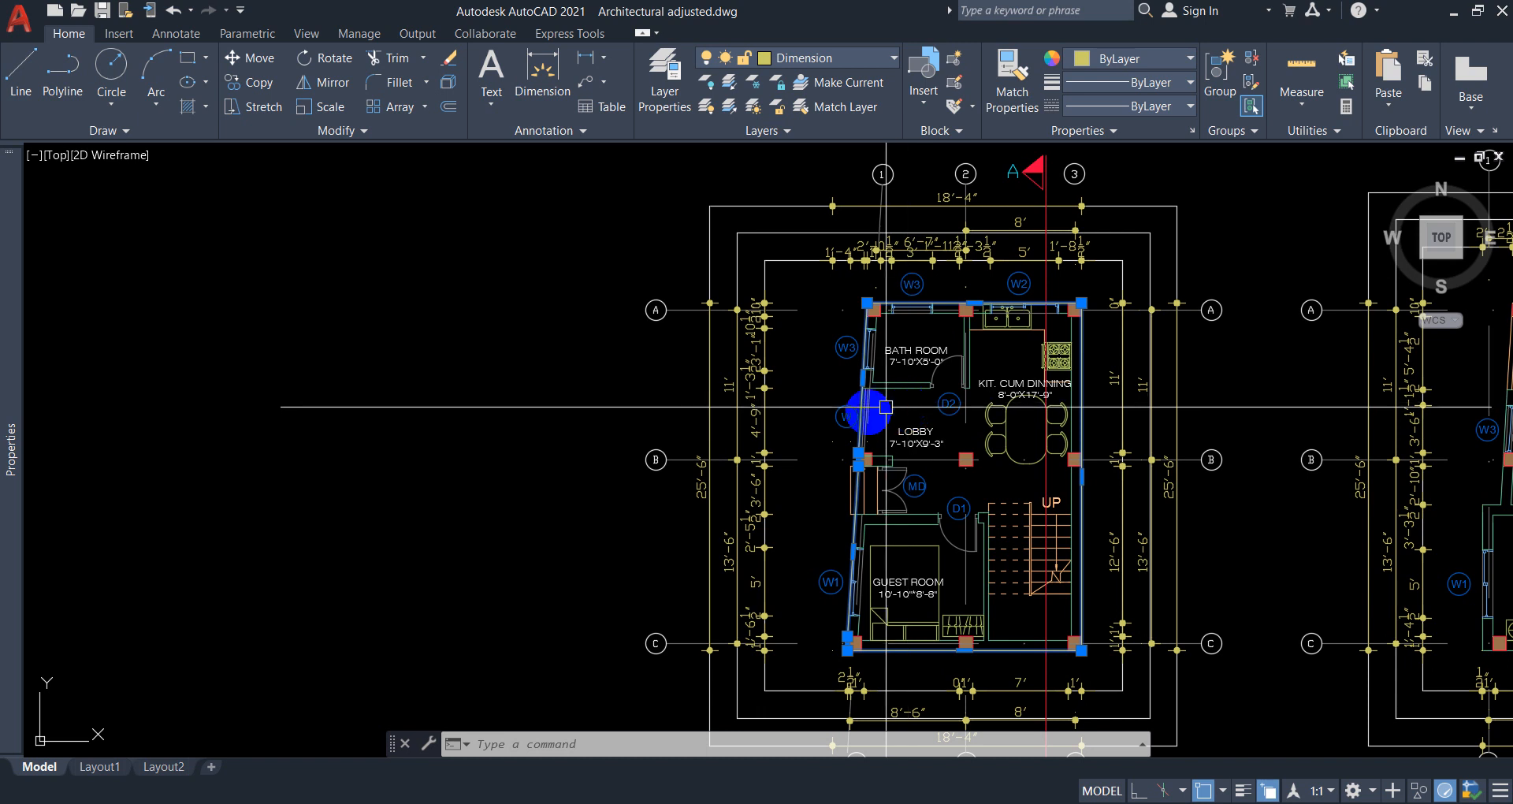
key("Escape")
key("Escape")
Select the wall line between the bathroom and lobby and review its properties.
left_click(889, 404)
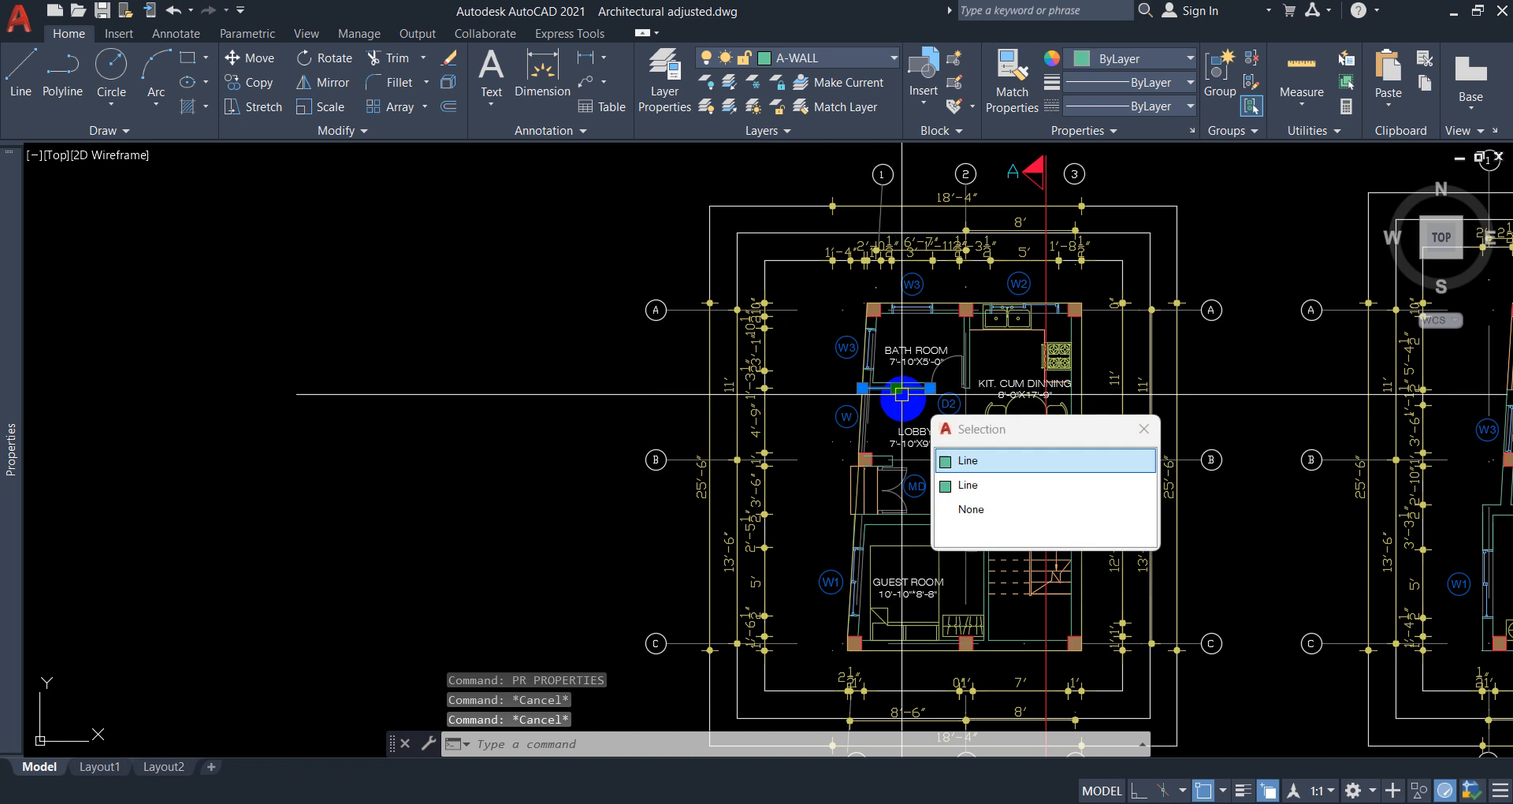
left_click(973, 465)
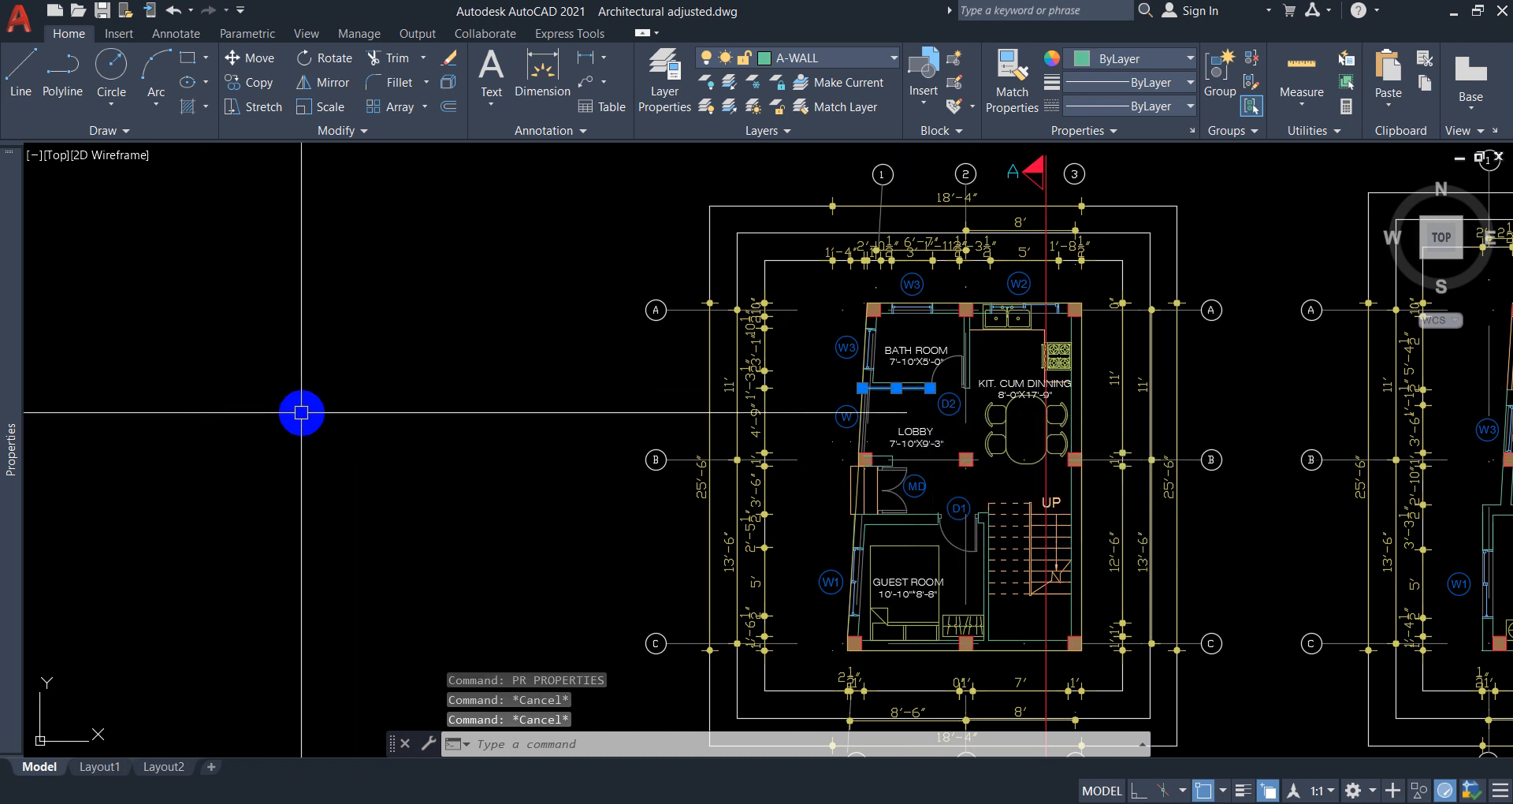
type("pr")
key("Return")
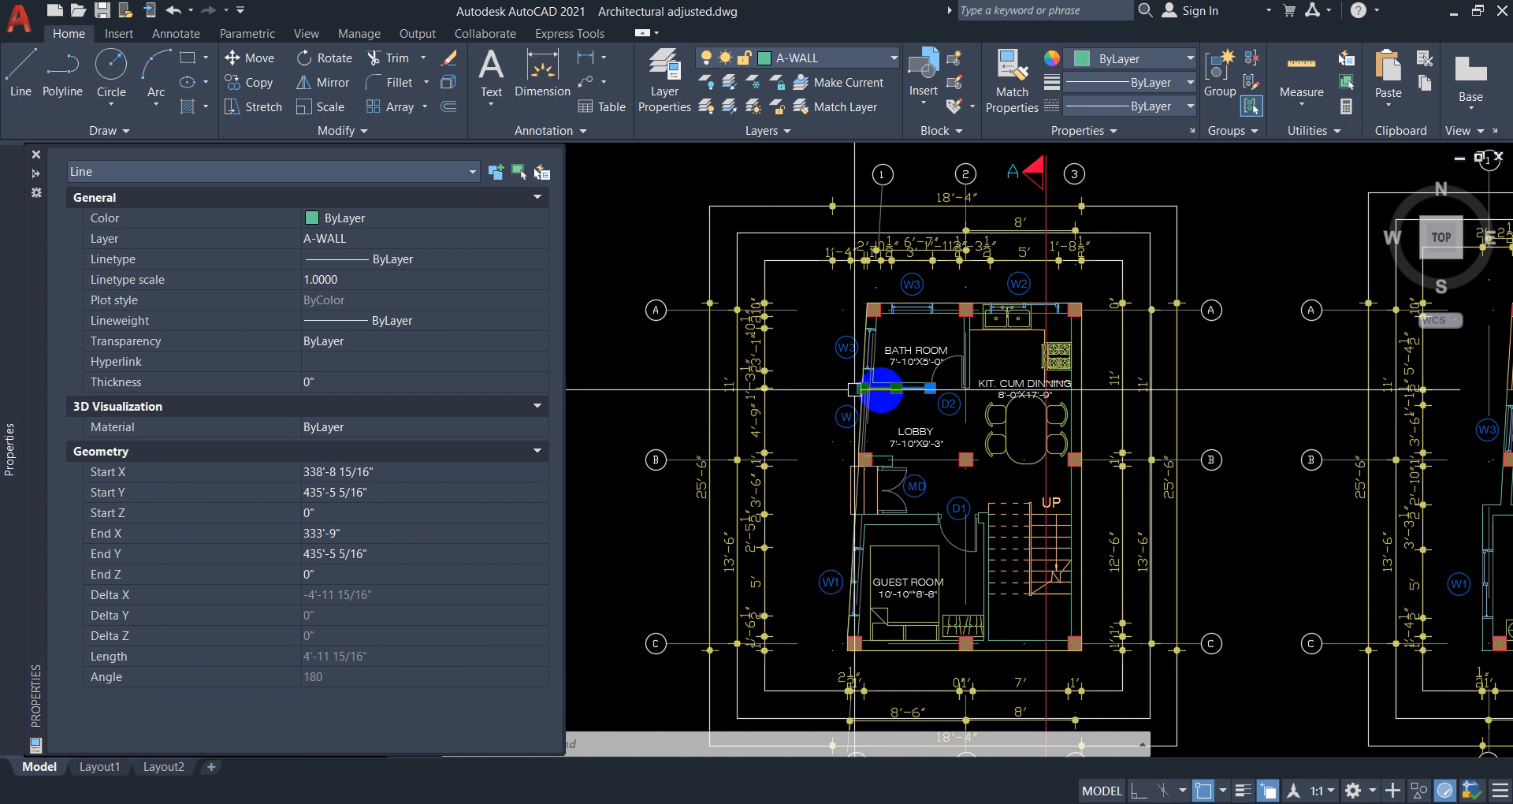
key("ctrl+1")
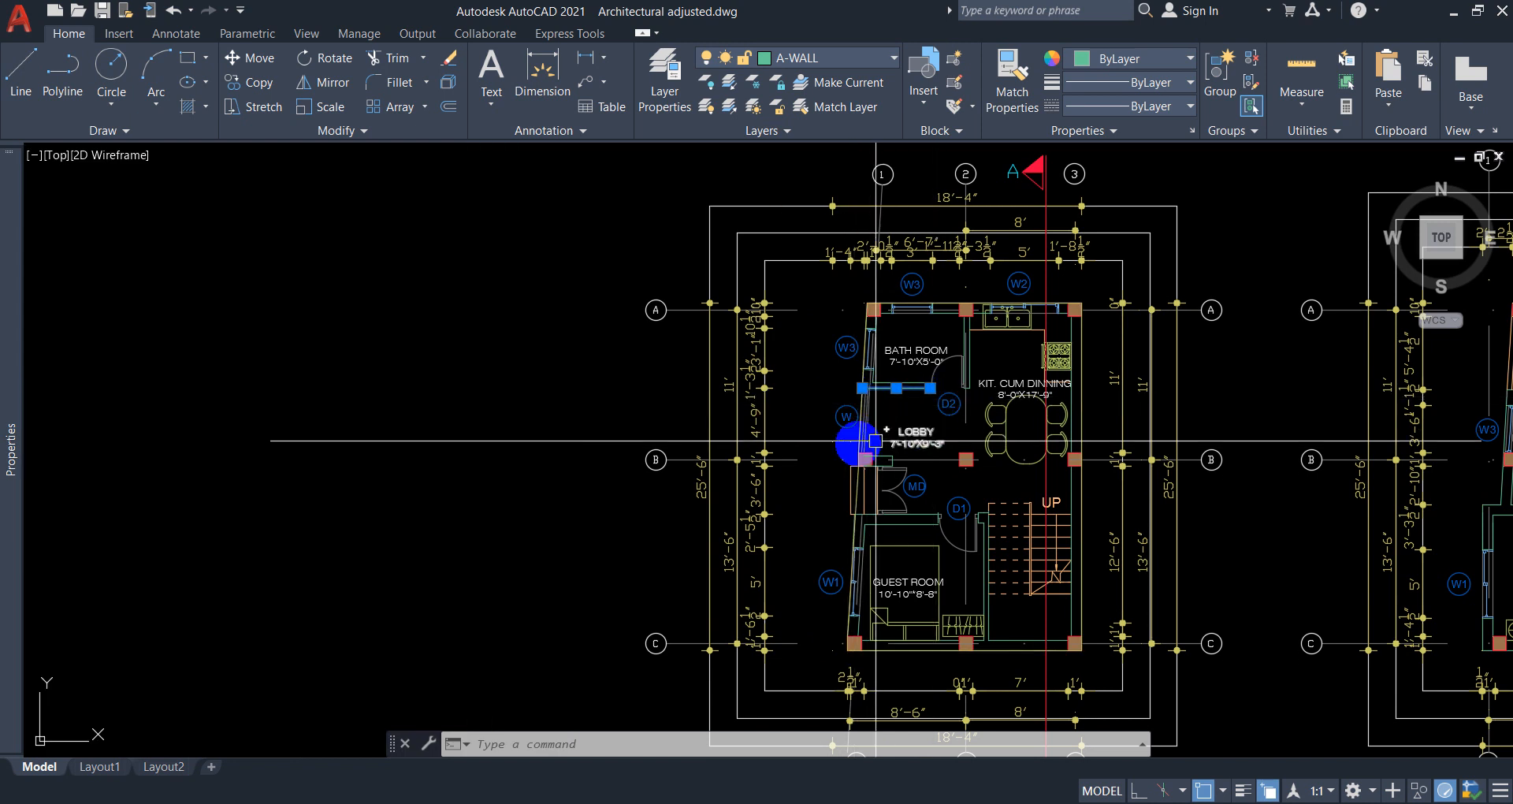
Add the outline polyline to the selected wall line to compare the two objects, and clear the selection.
scroll(958, 301, "up", 2)
scroll(958, 301, "up", 2)
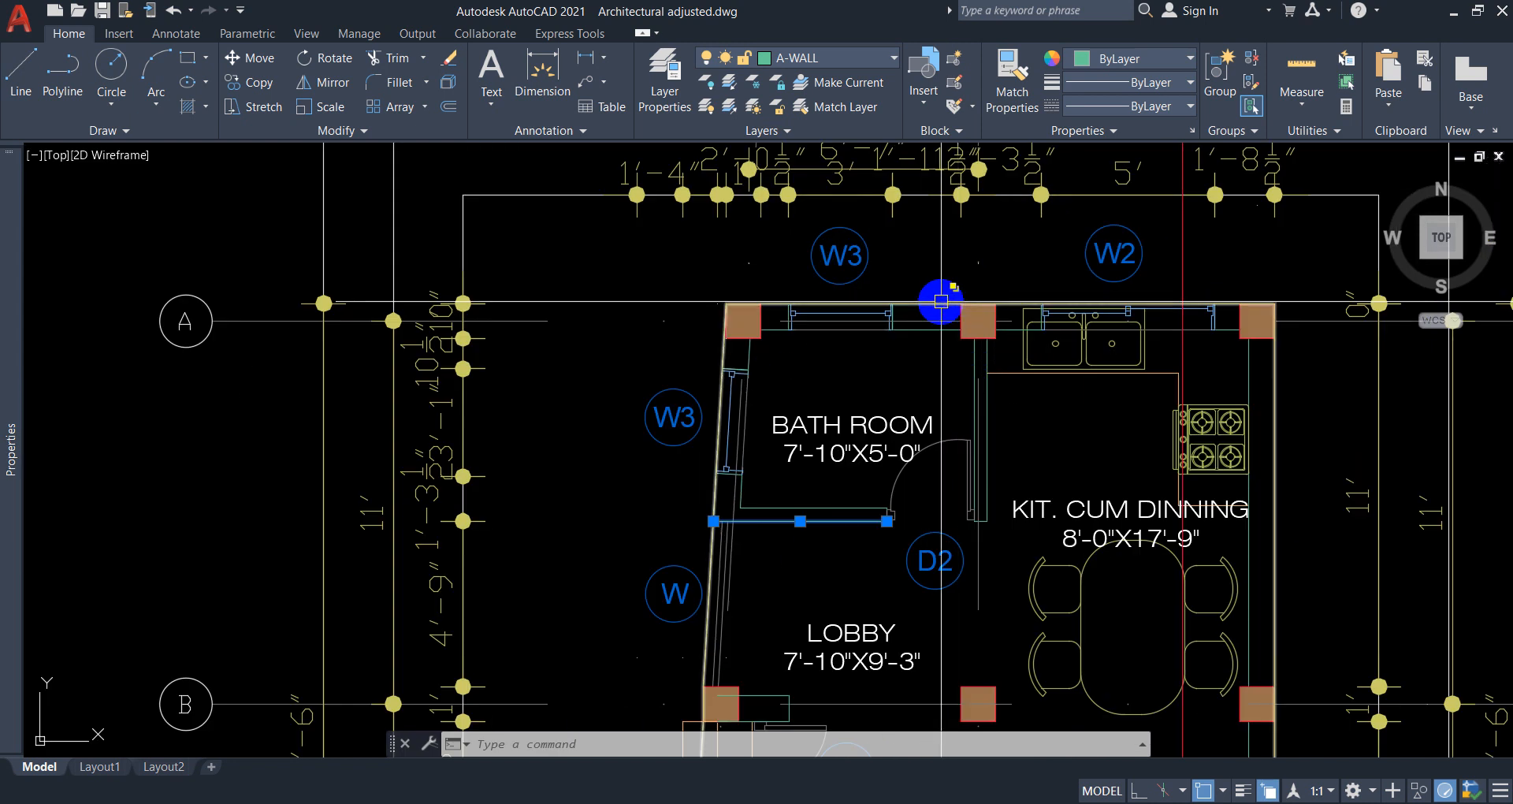
left_click(955, 304)
left_click(1024, 378)
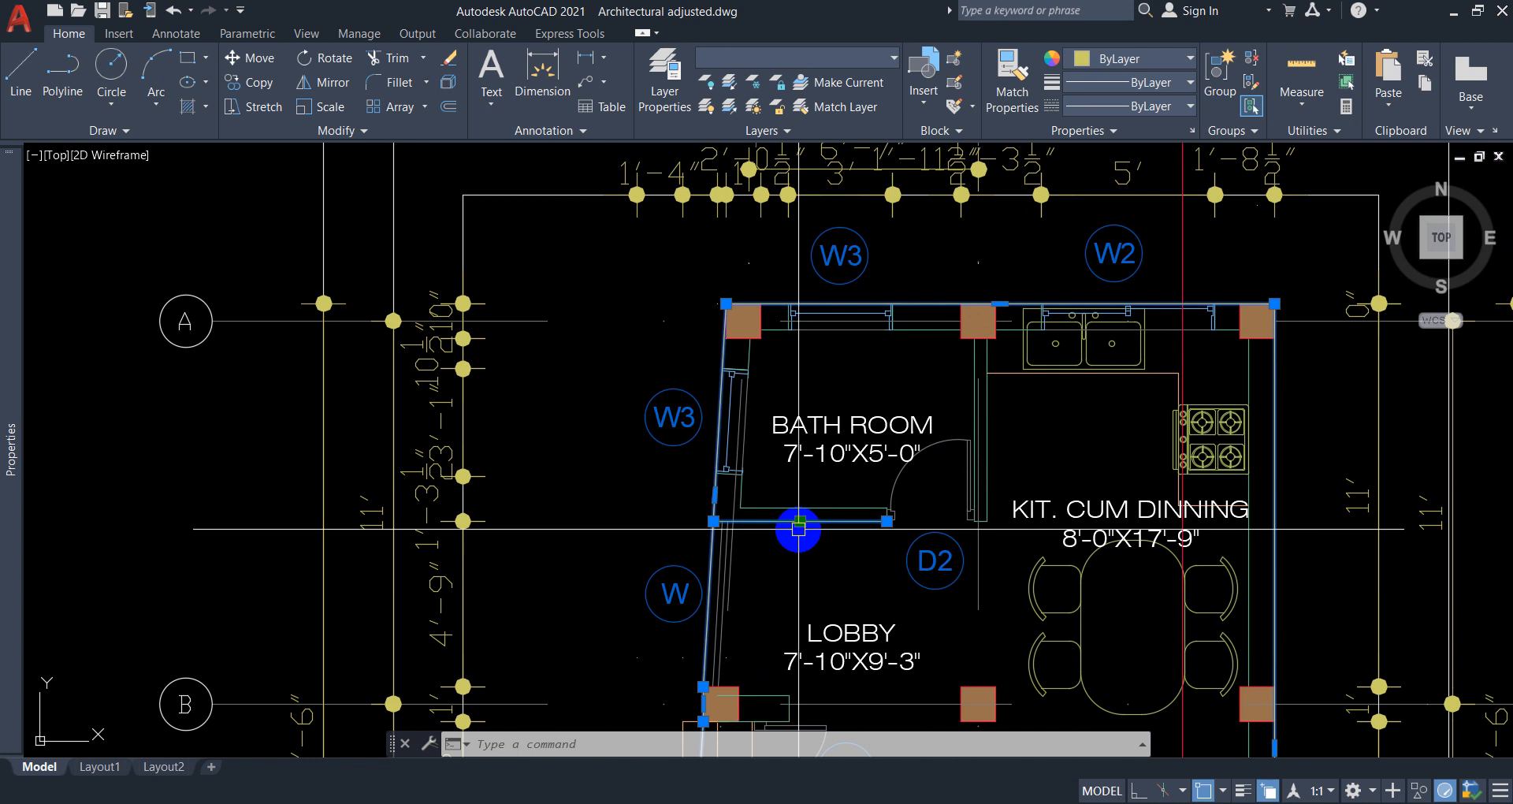
mouse_move(7, 384)
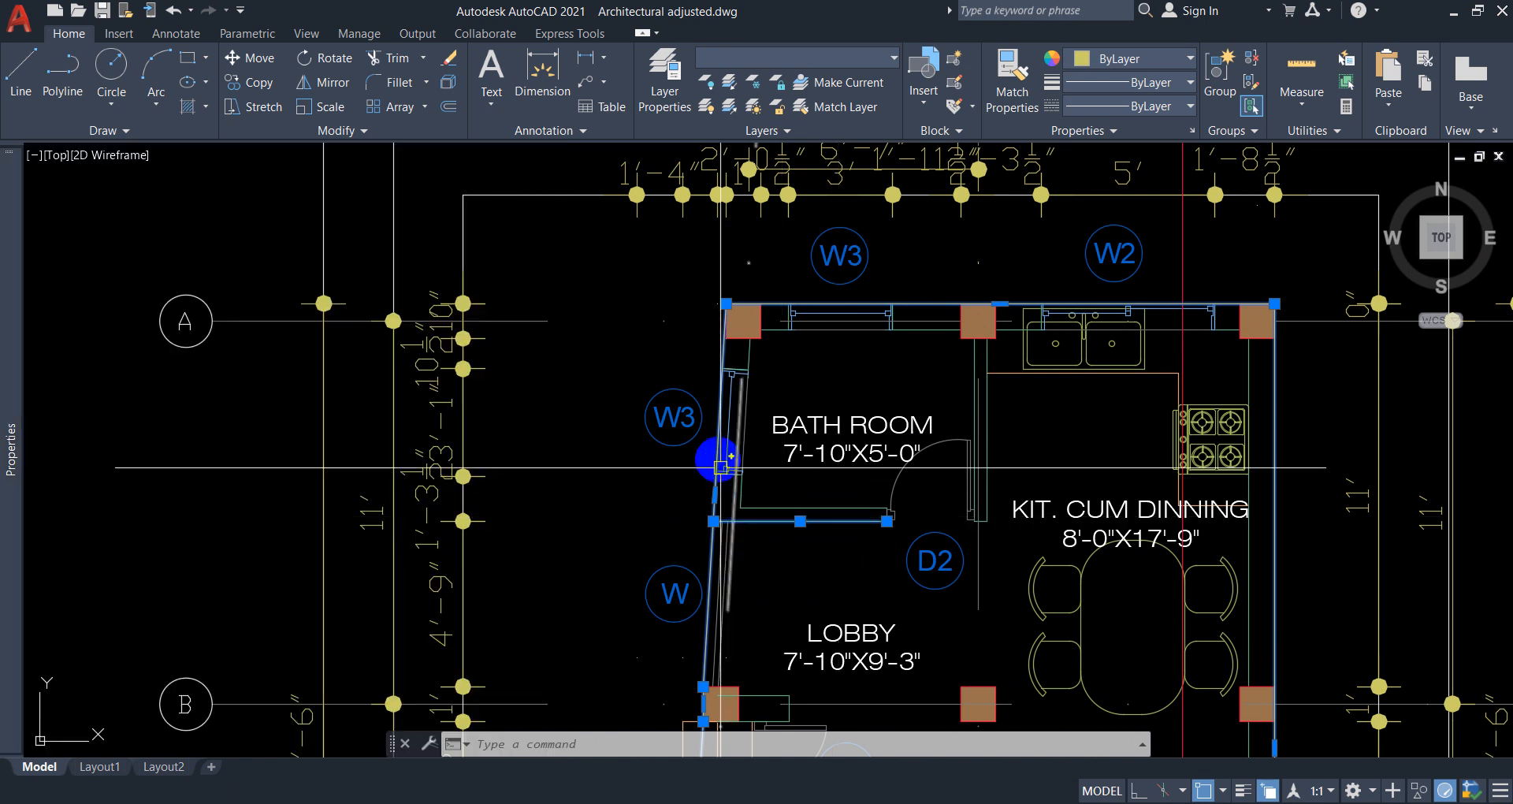
key("Escape")
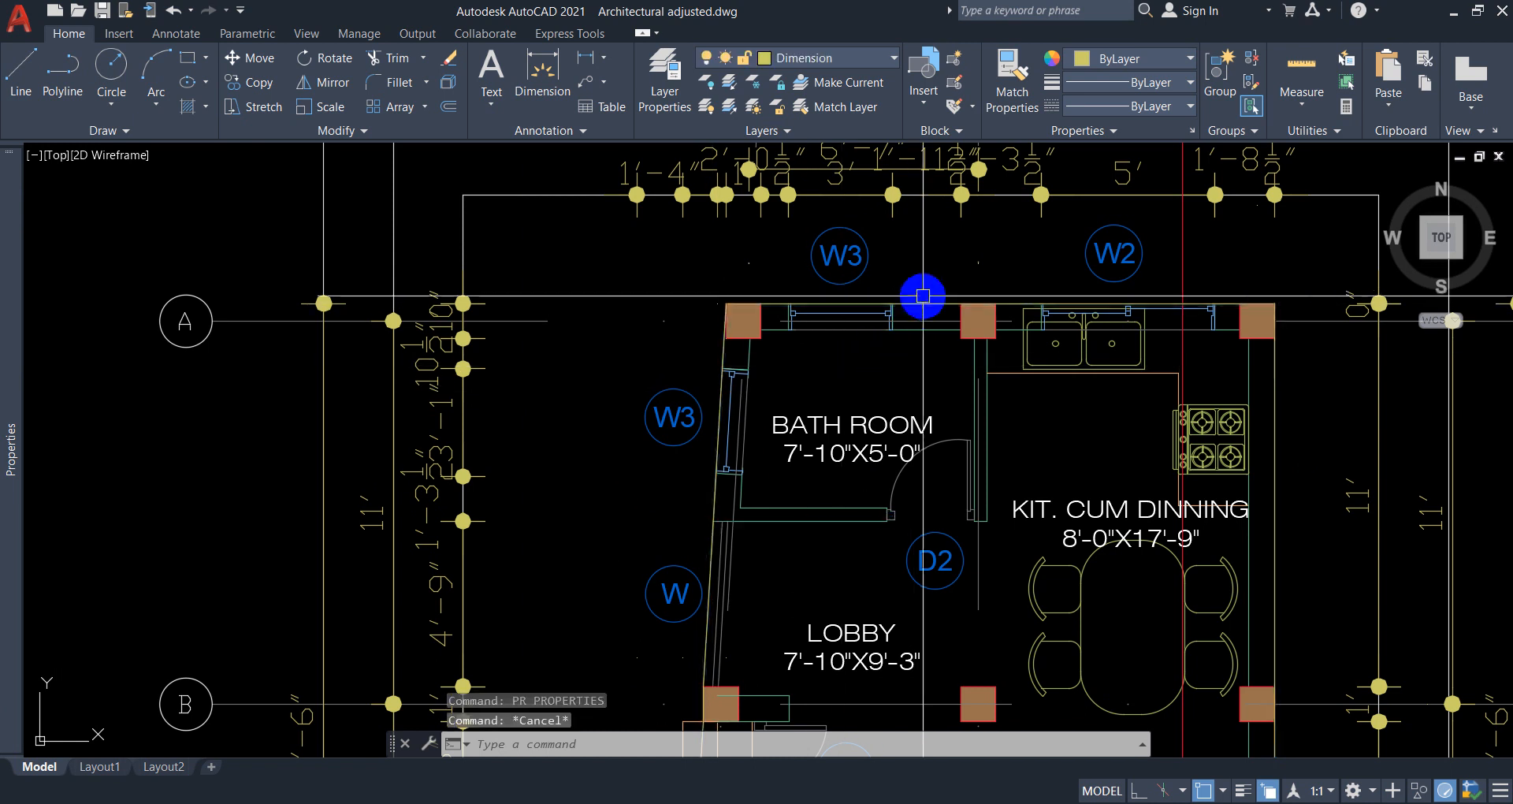
Select the ground floor outline polyline and inspect its full path around the plan, and clear the selection.
left_click(938, 312)
left_click(1050, 371)
scroll(981, 225, "down", 4)
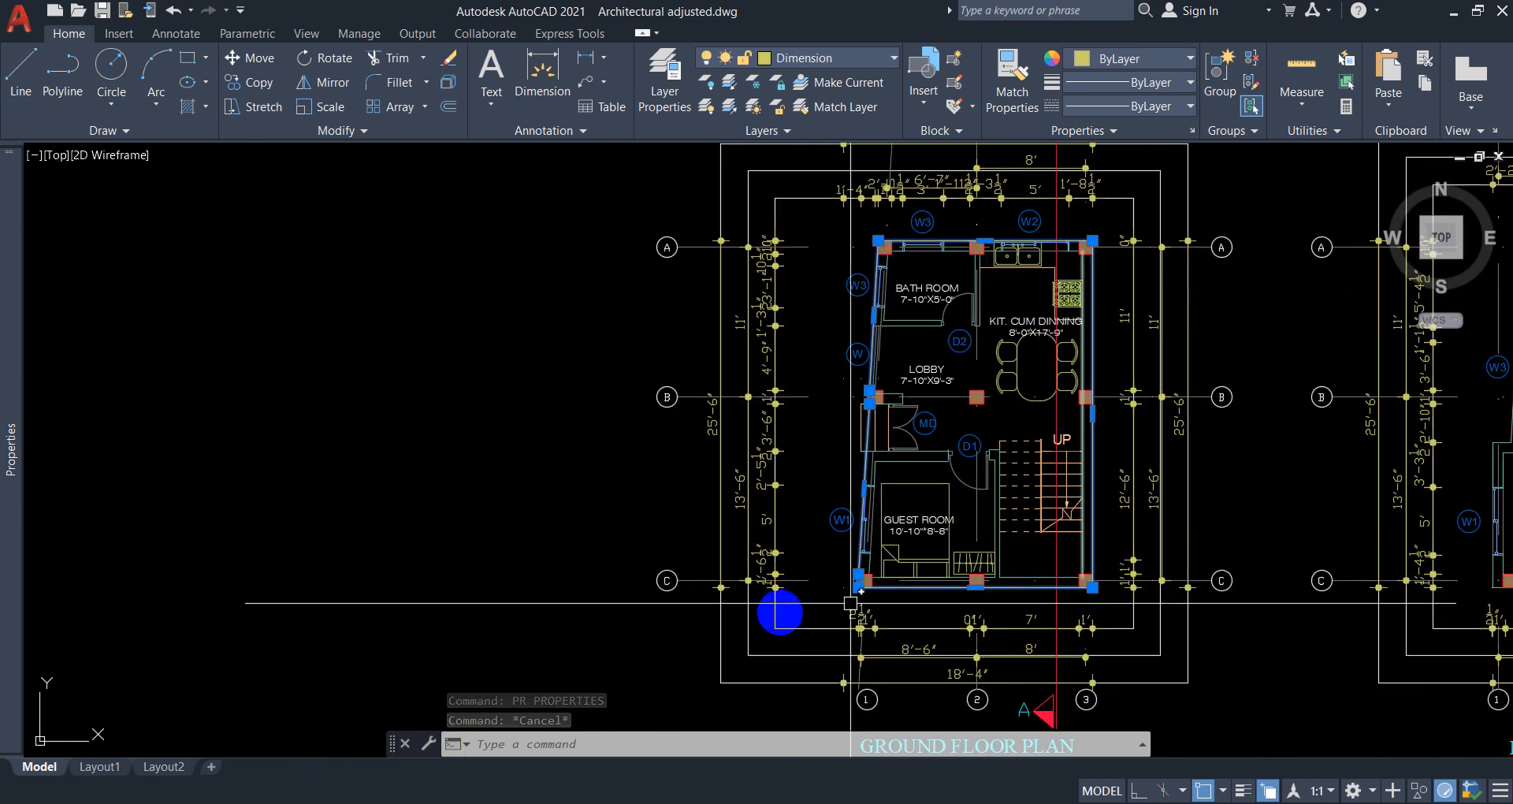
key("ctrl+1")
key("ctrl+1")
key("Escape")
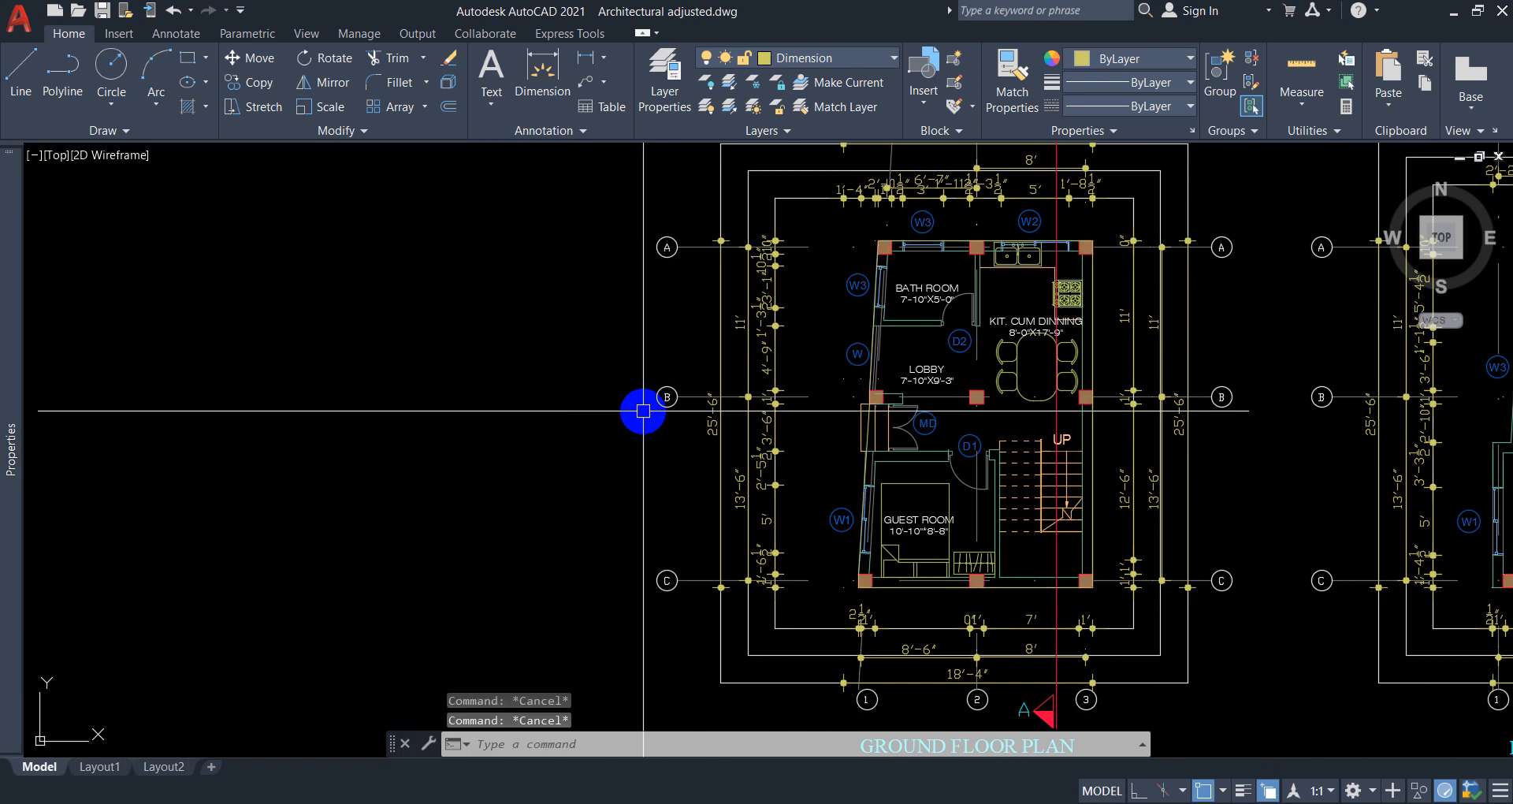
Reselect the outline polyline near the bathroom, check its area in the properties, and clear the selection.
scroll(893, 261, "up", 6)
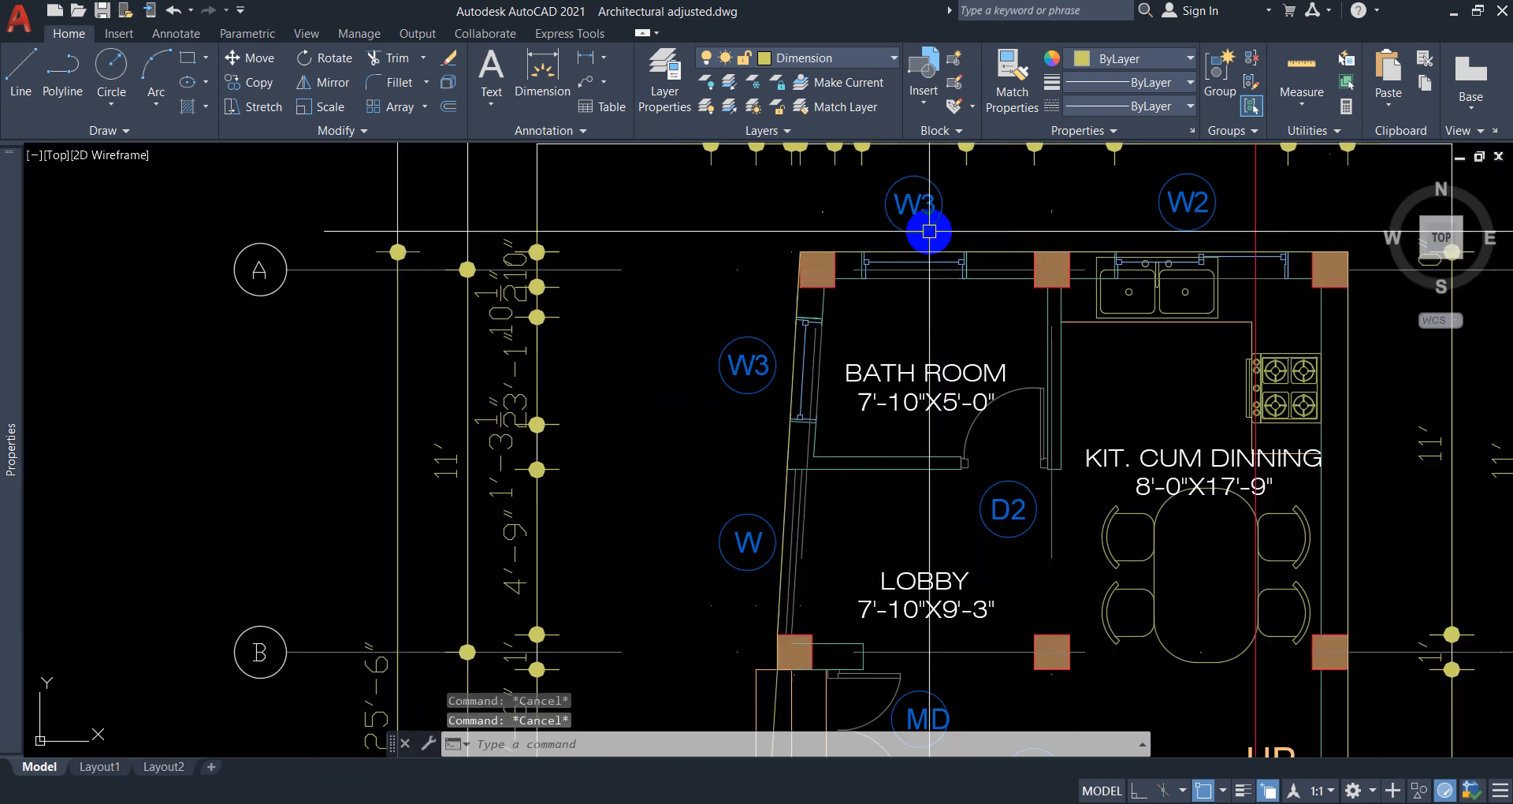
left_click(873, 264)
left_click(1060, 344)
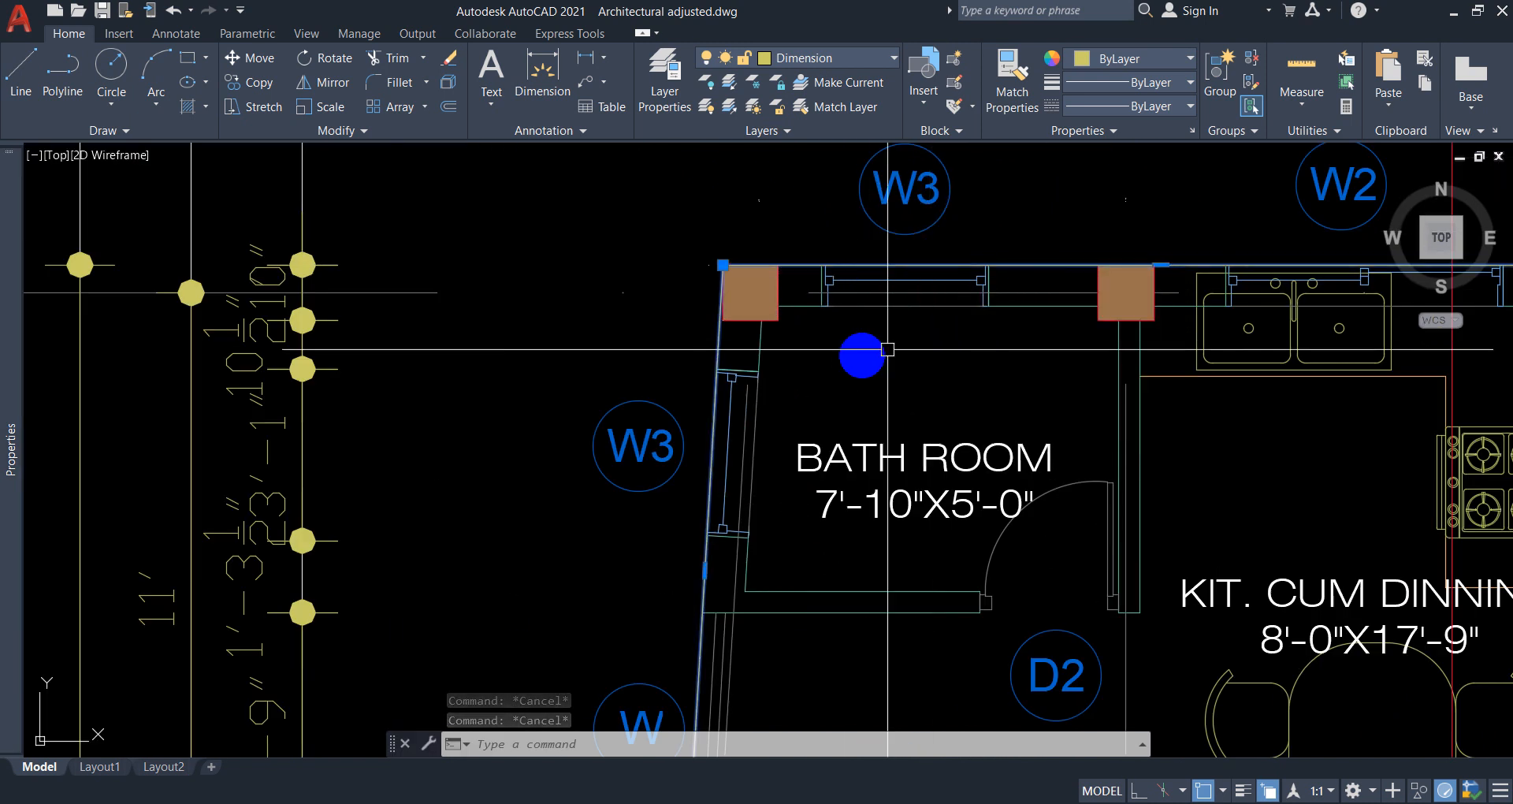
key("ctrl+1")
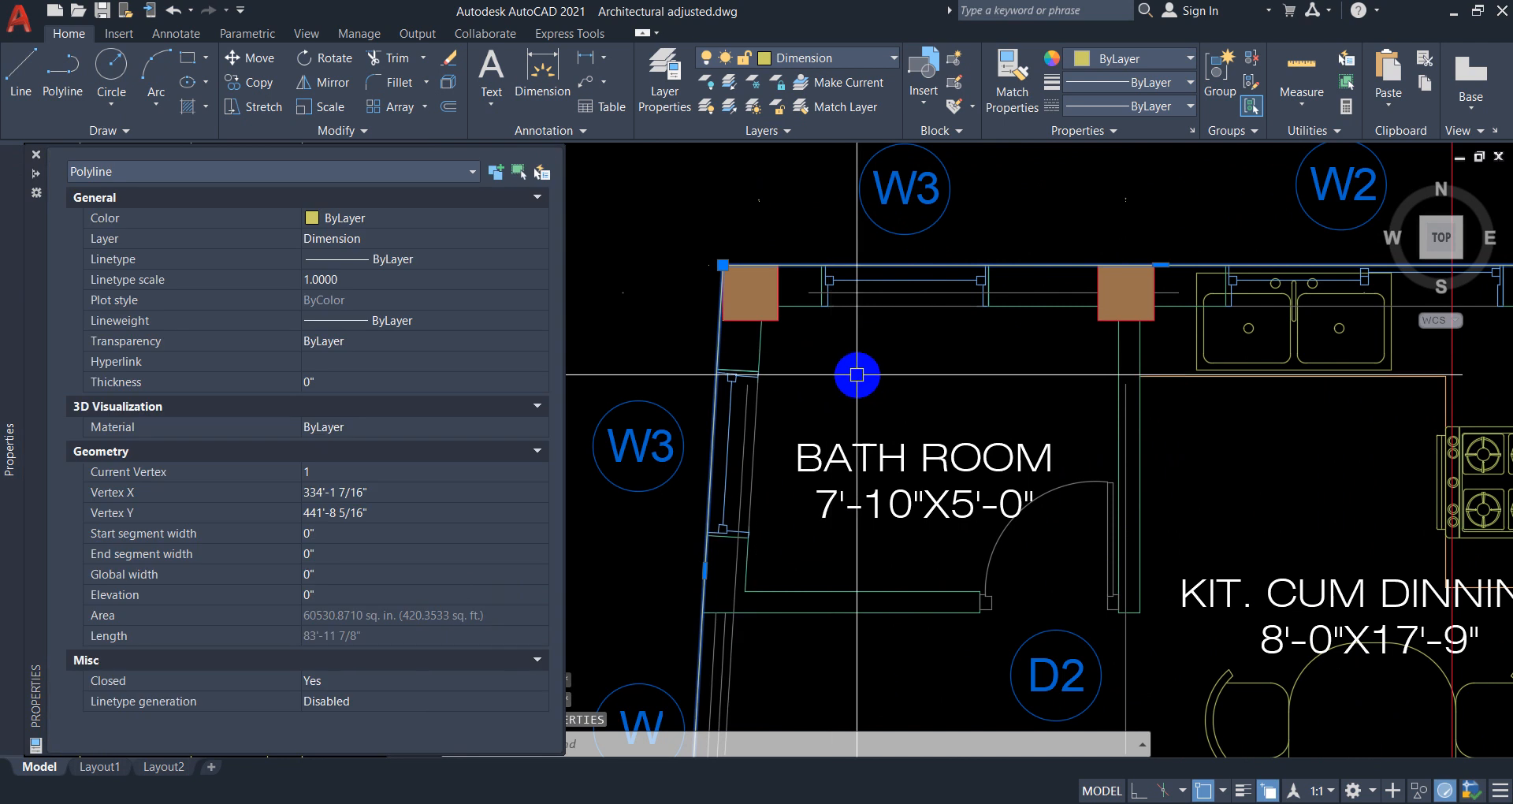
key("Escape")
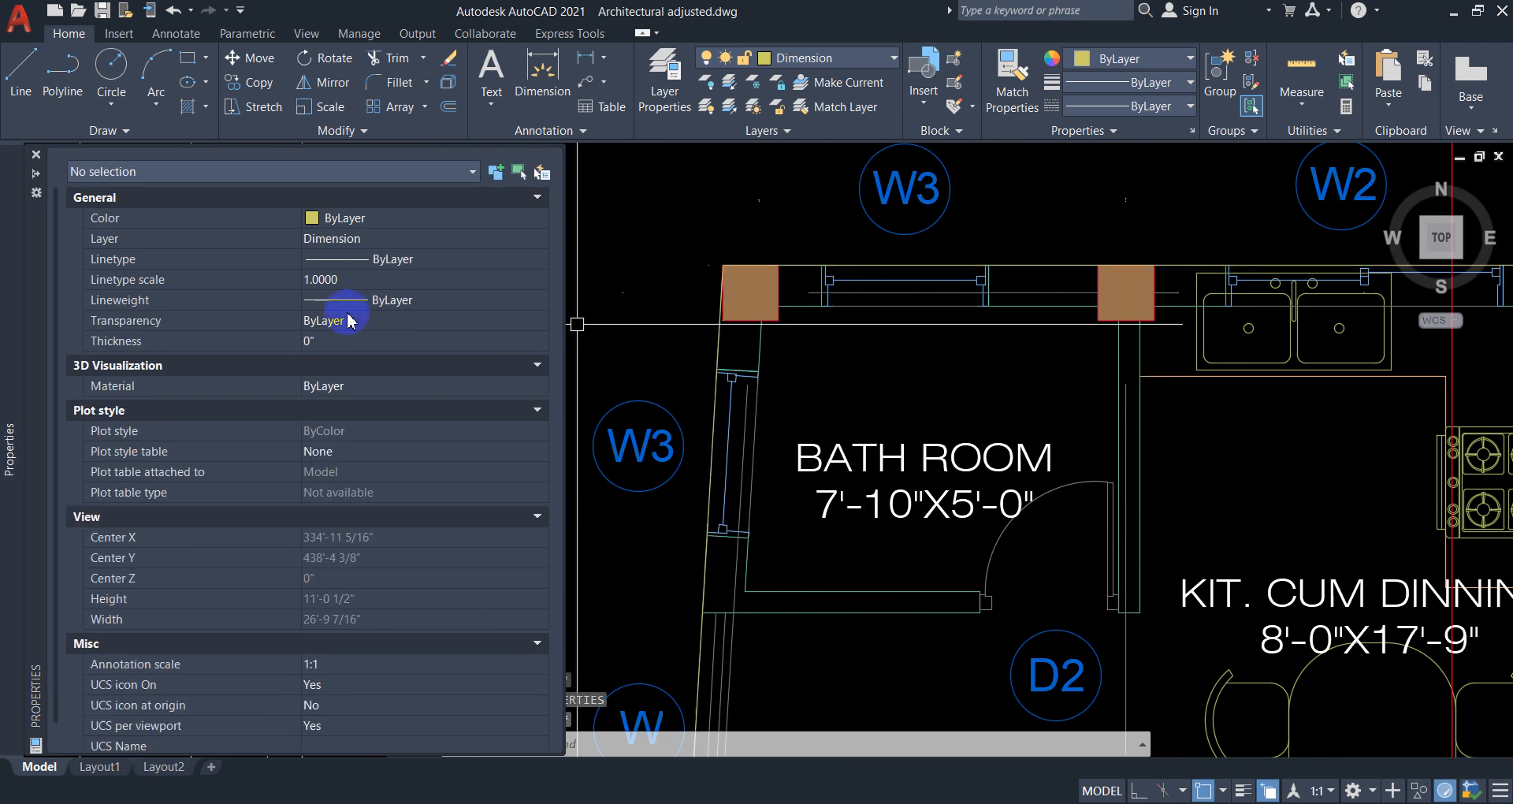
Pick the polyline from the overlapping objects at the bathroom's outer wall, read its area property, and clear the selection.
left_click(956, 263)
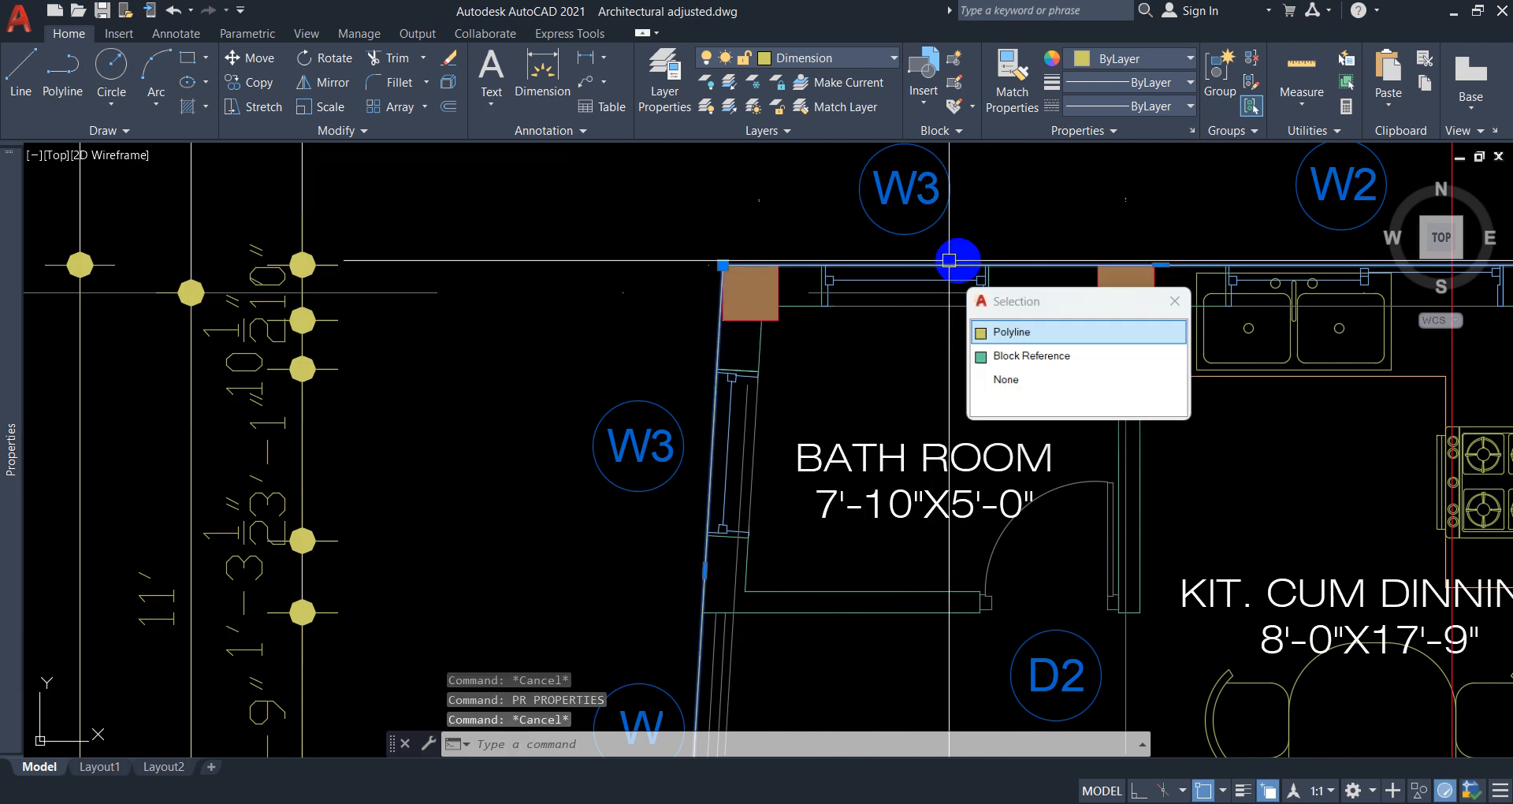
left_click(995, 330)
mouse_move(4, 316)
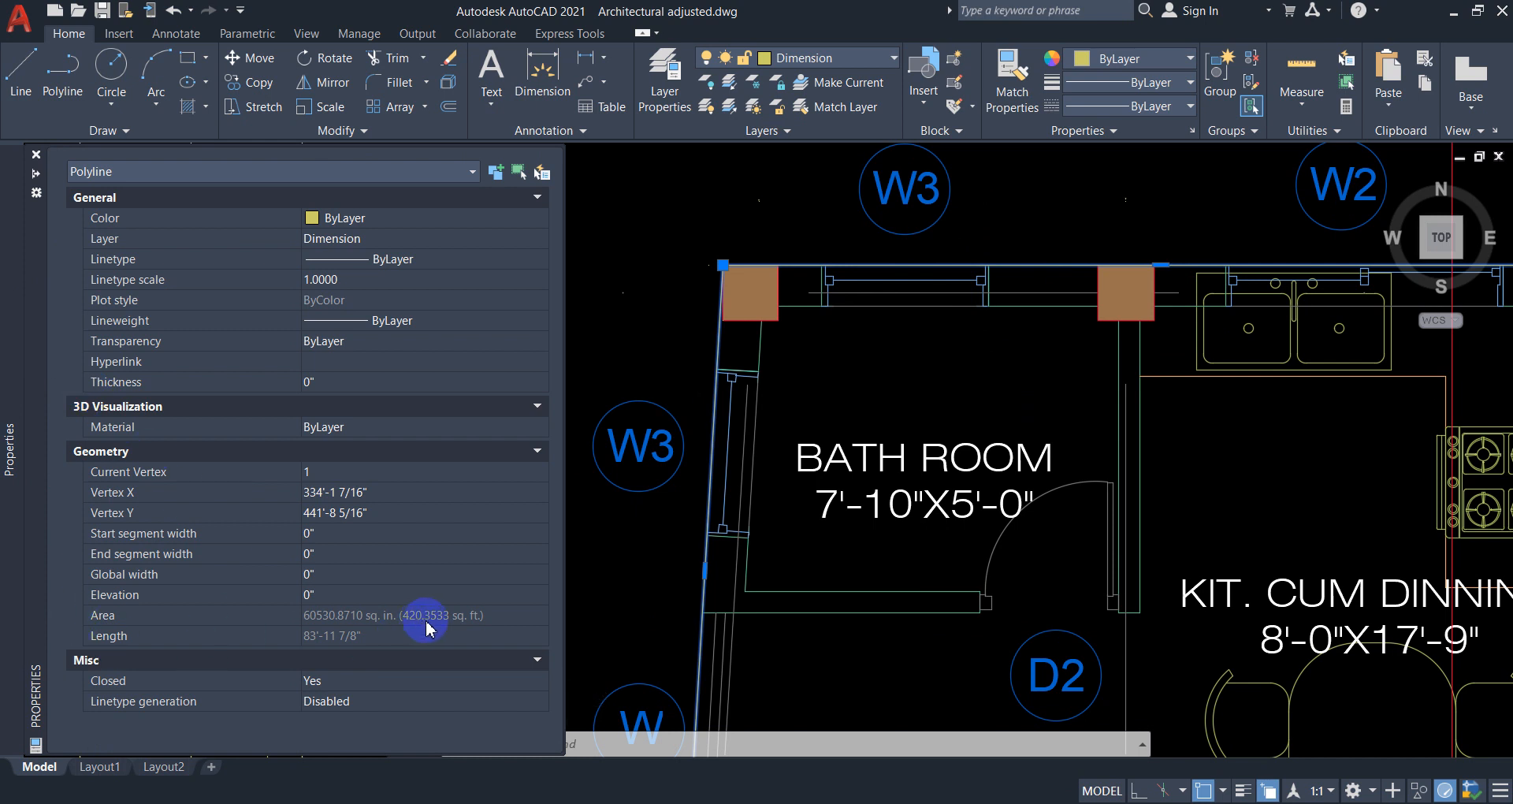
key("Escape")
key("Escape")
scroll(716, 507, "down", 8)
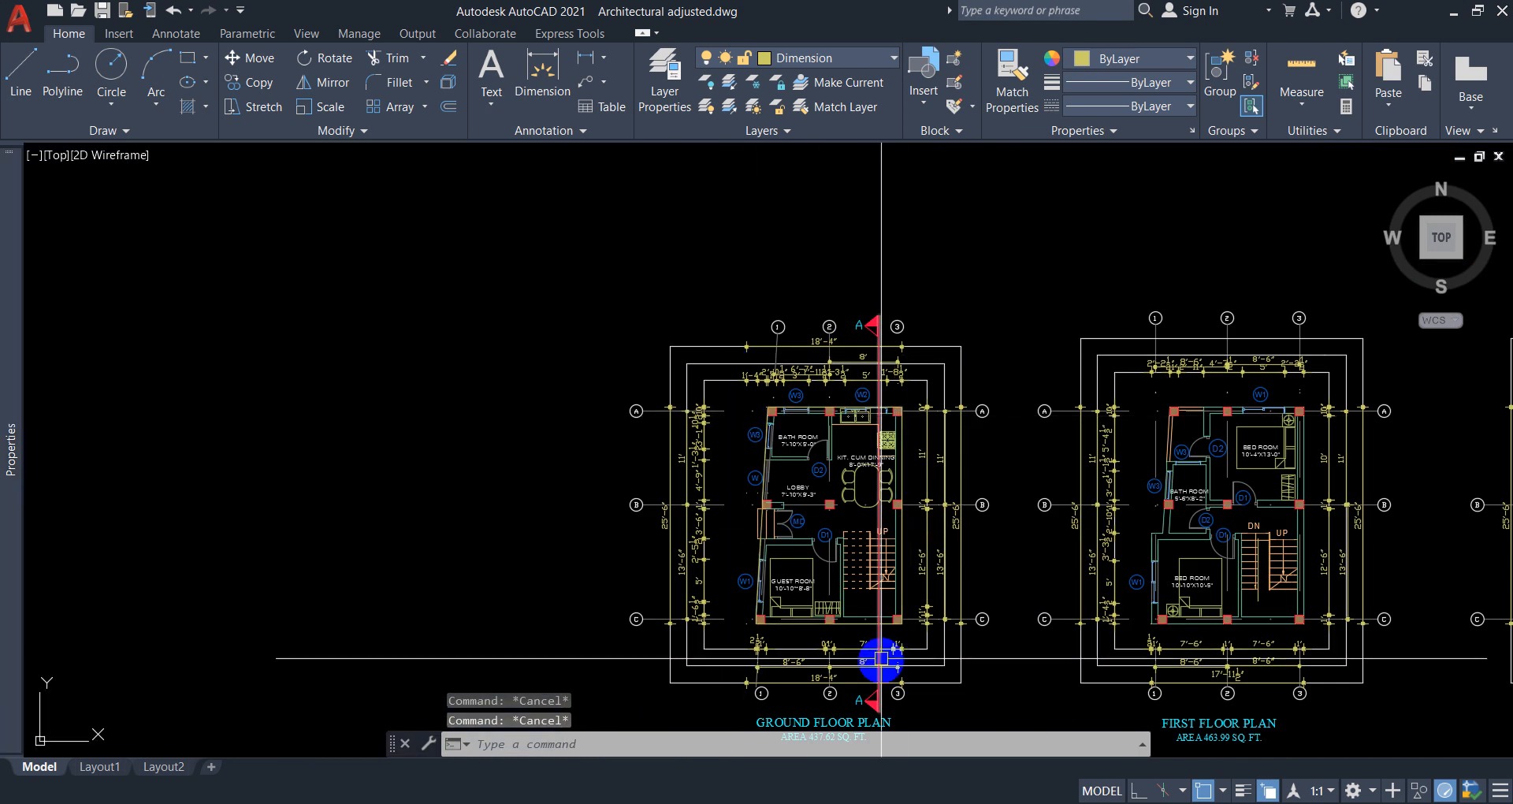
Start a polyline at the first floor plan's upper-left outer corner and trace the top and right outer walls.
scroll(1293, 419, "up", 6)
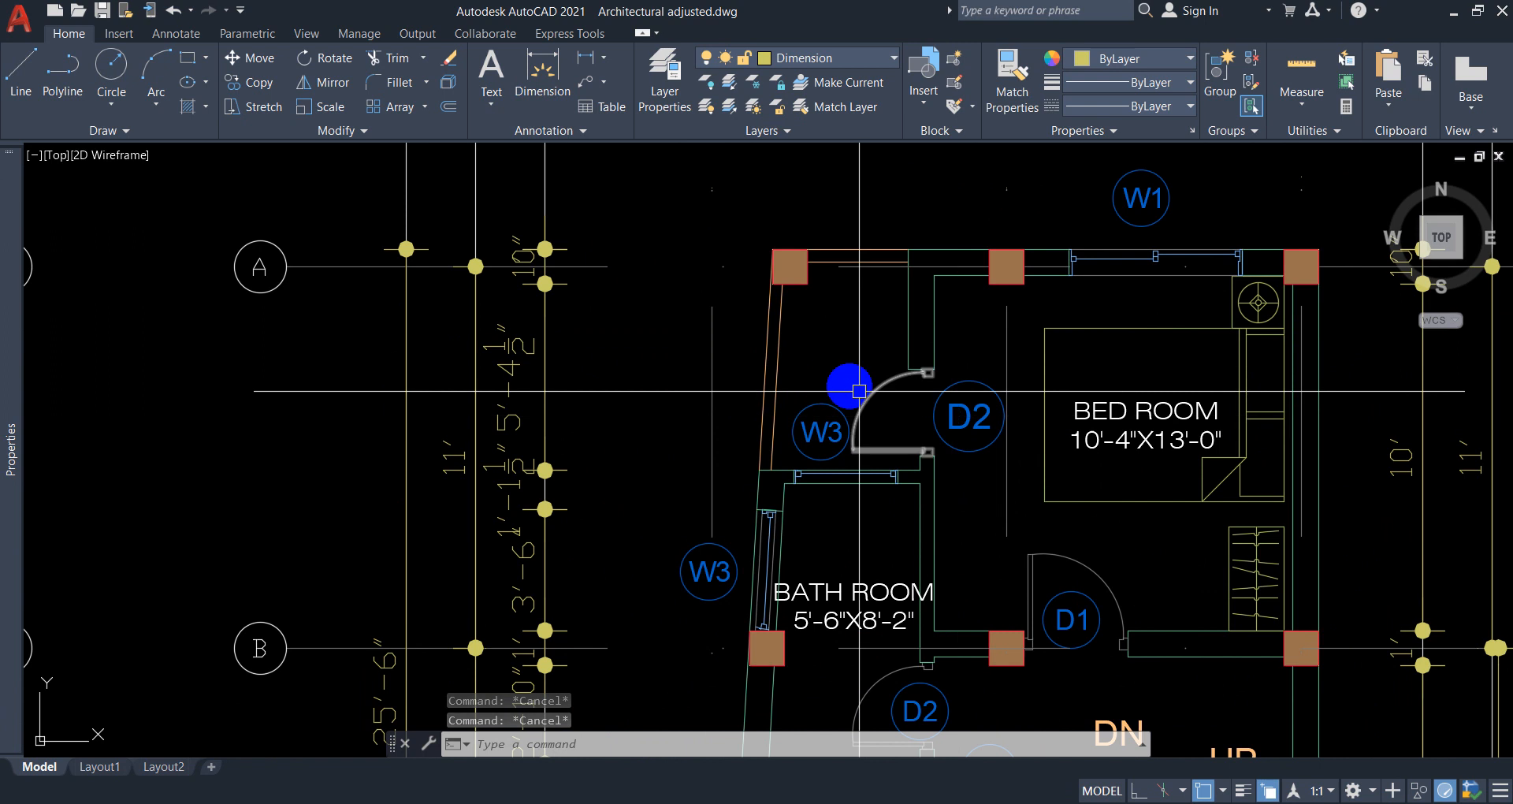
type("pl")
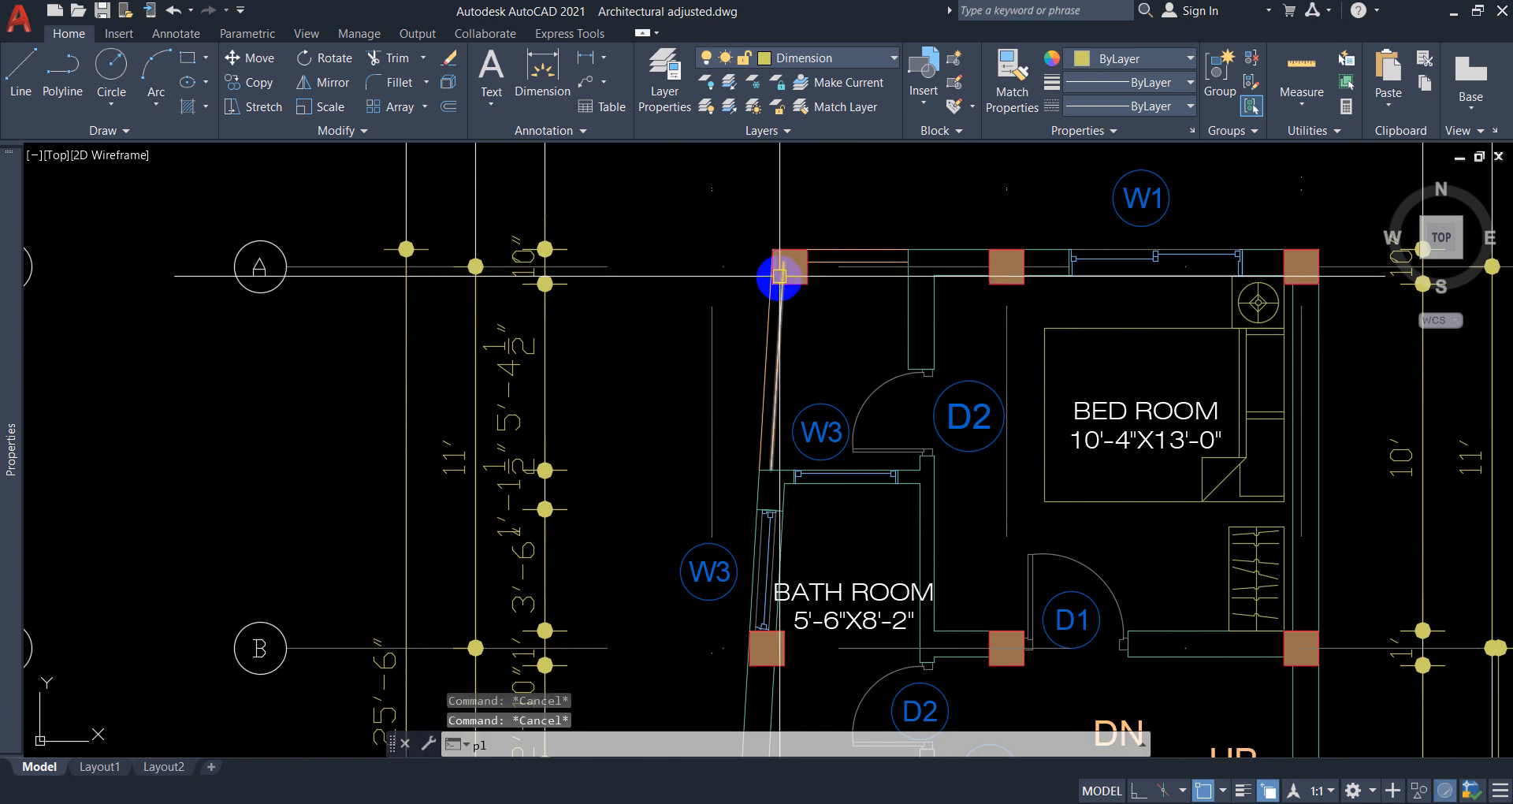
key("Return")
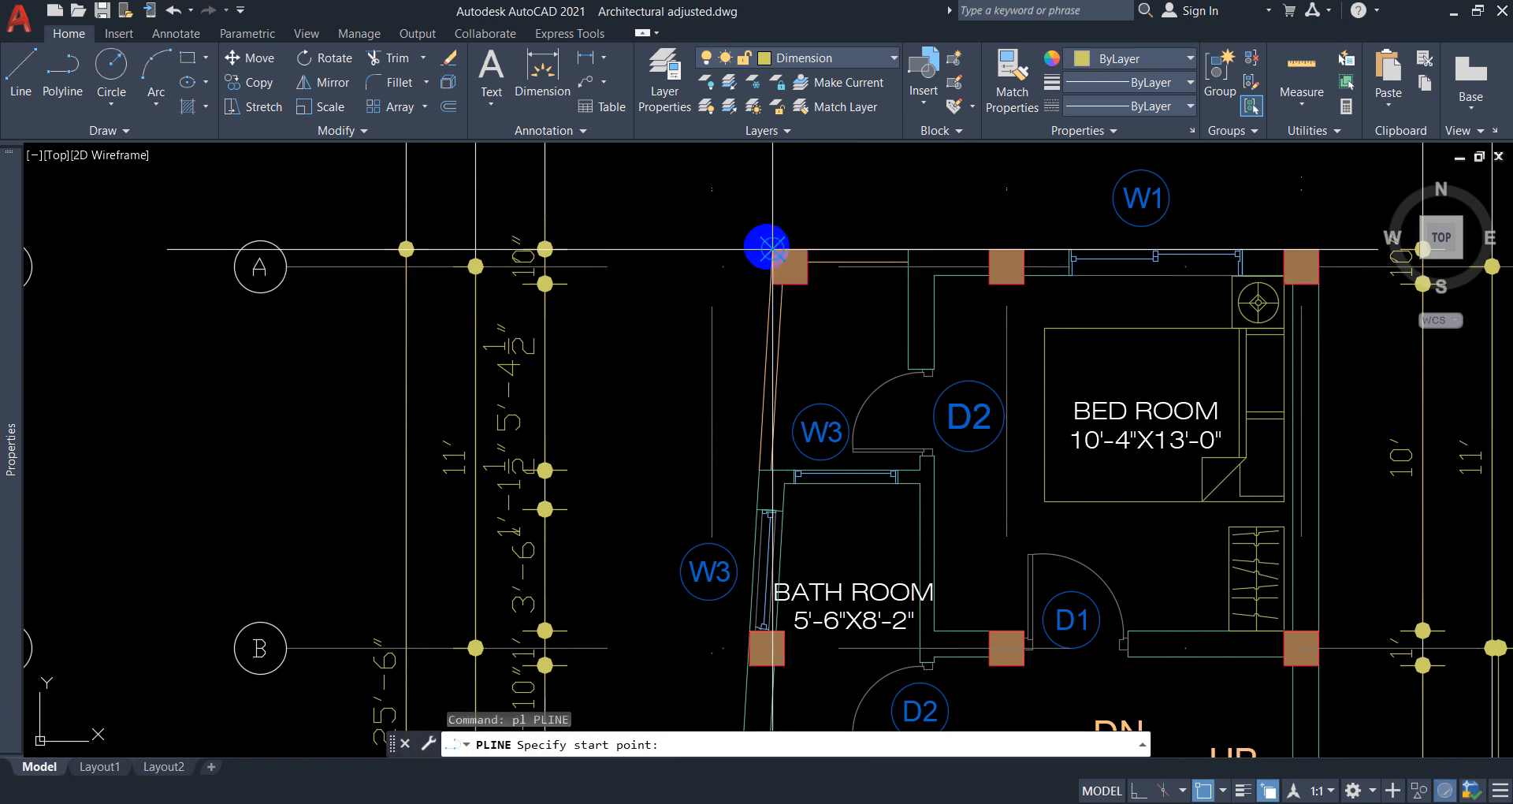
left_click(766, 248)
scroll(787, 297, "down", 2)
scroll(1097, 257, "up", 4)
scroll(1191, 263, "down", 6)
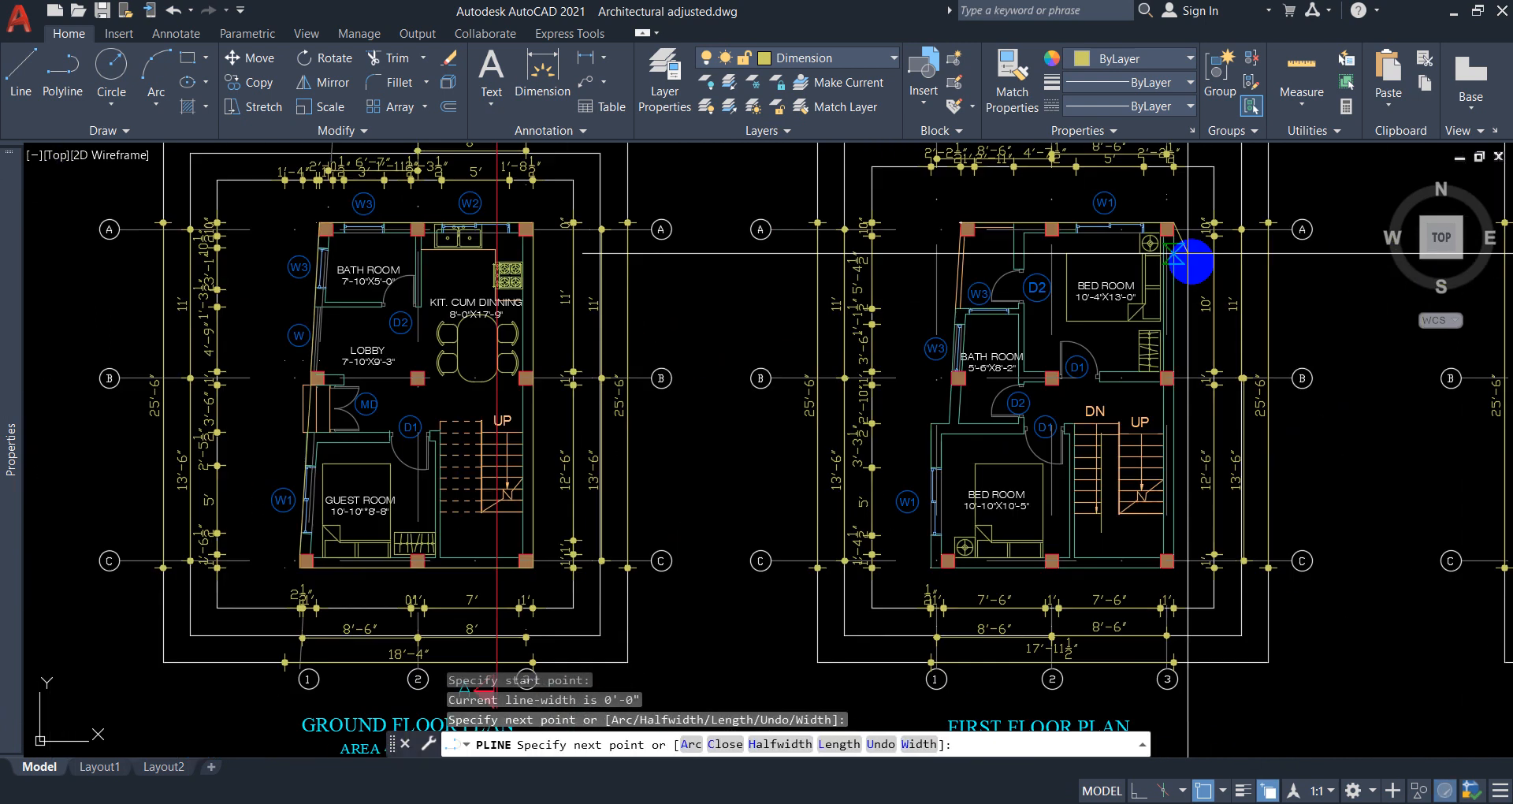
scroll(1165, 581, "up", 6)
left_click(1206, 513)
scroll(1210, 514, "down", 4)
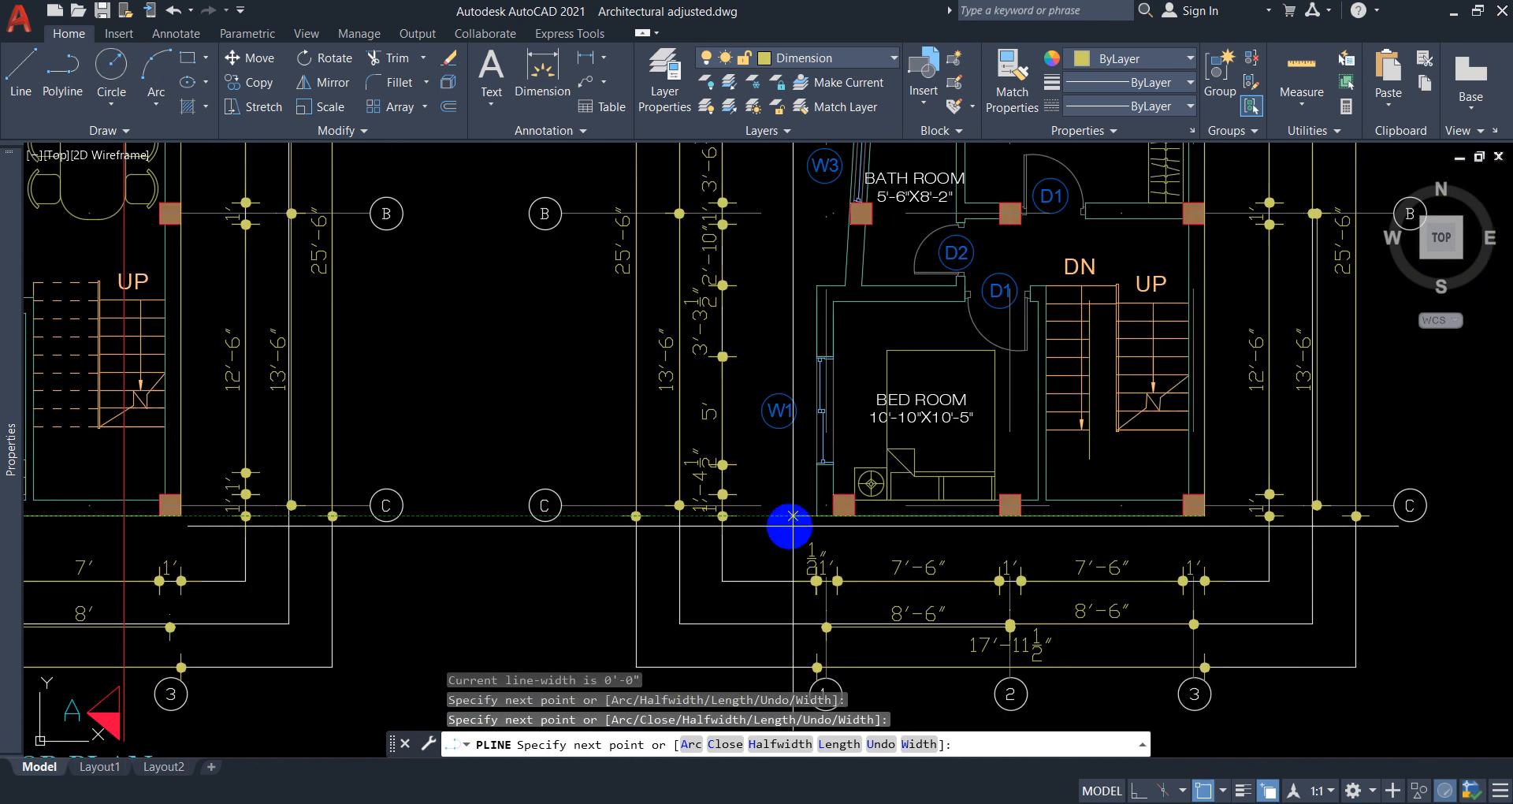
Continue the polyline along the first floor's bottom wall and the stepped left wall below the bathroom, and close it.
scroll(906, 510, "up", 6)
left_click(816, 516)
scroll(875, 524, "down", 2)
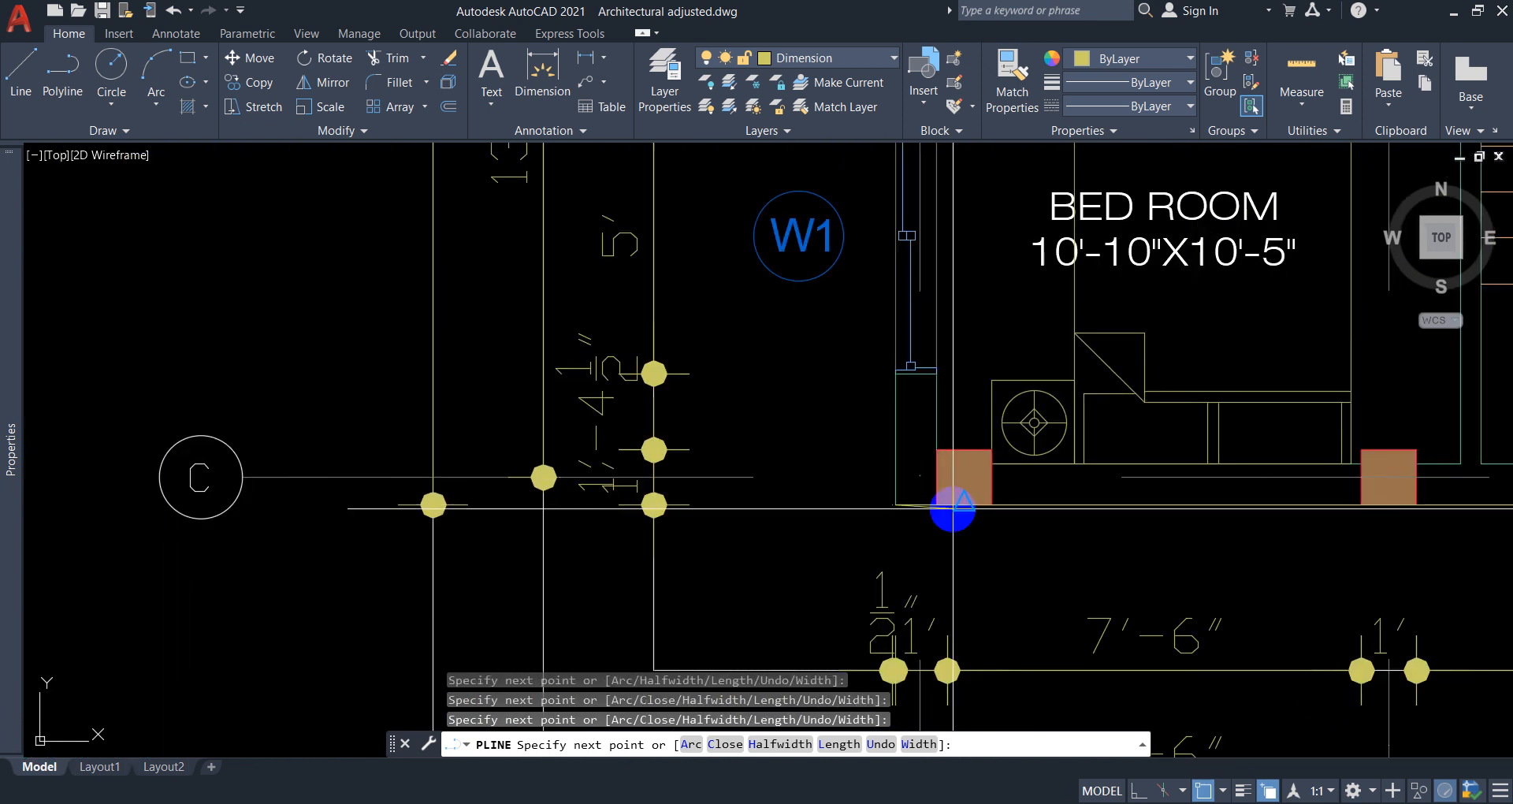
scroll(898, 520, "down", 6)
scroll(876, 386, "up", 5)
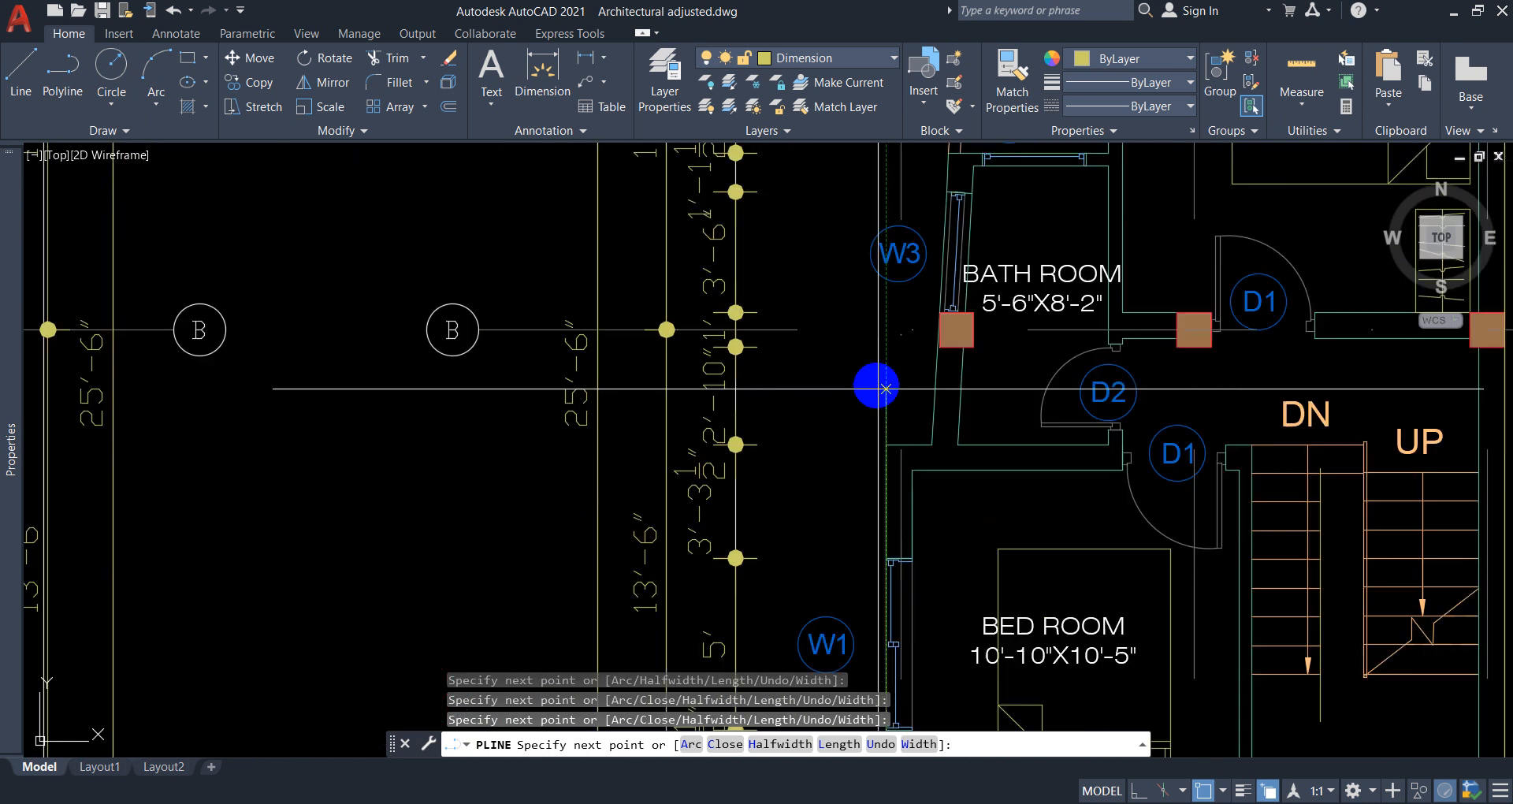
scroll(877, 390, "up", 3)
left_click(896, 494)
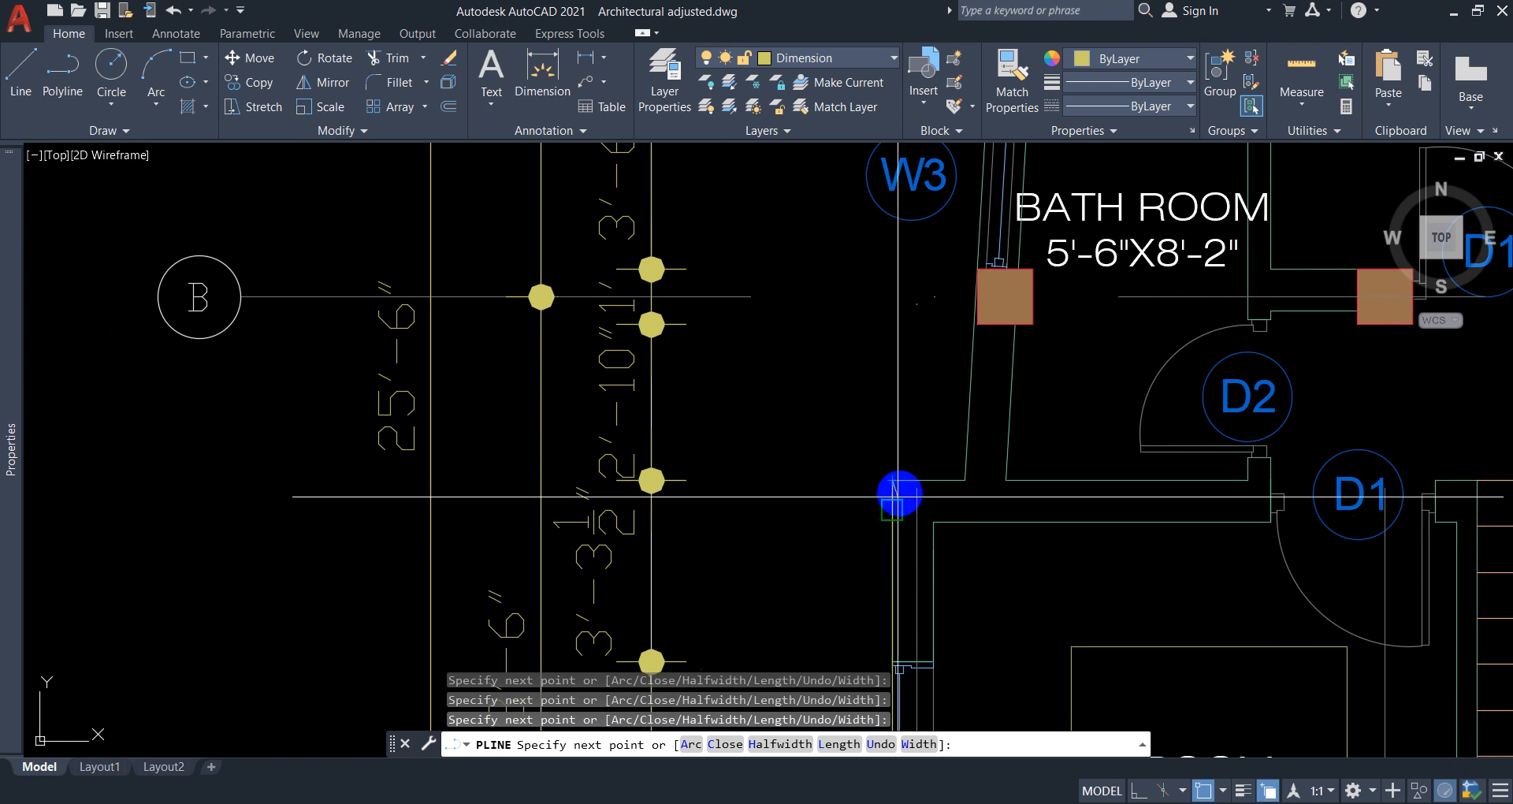
scroll(846, 529, "down", 2)
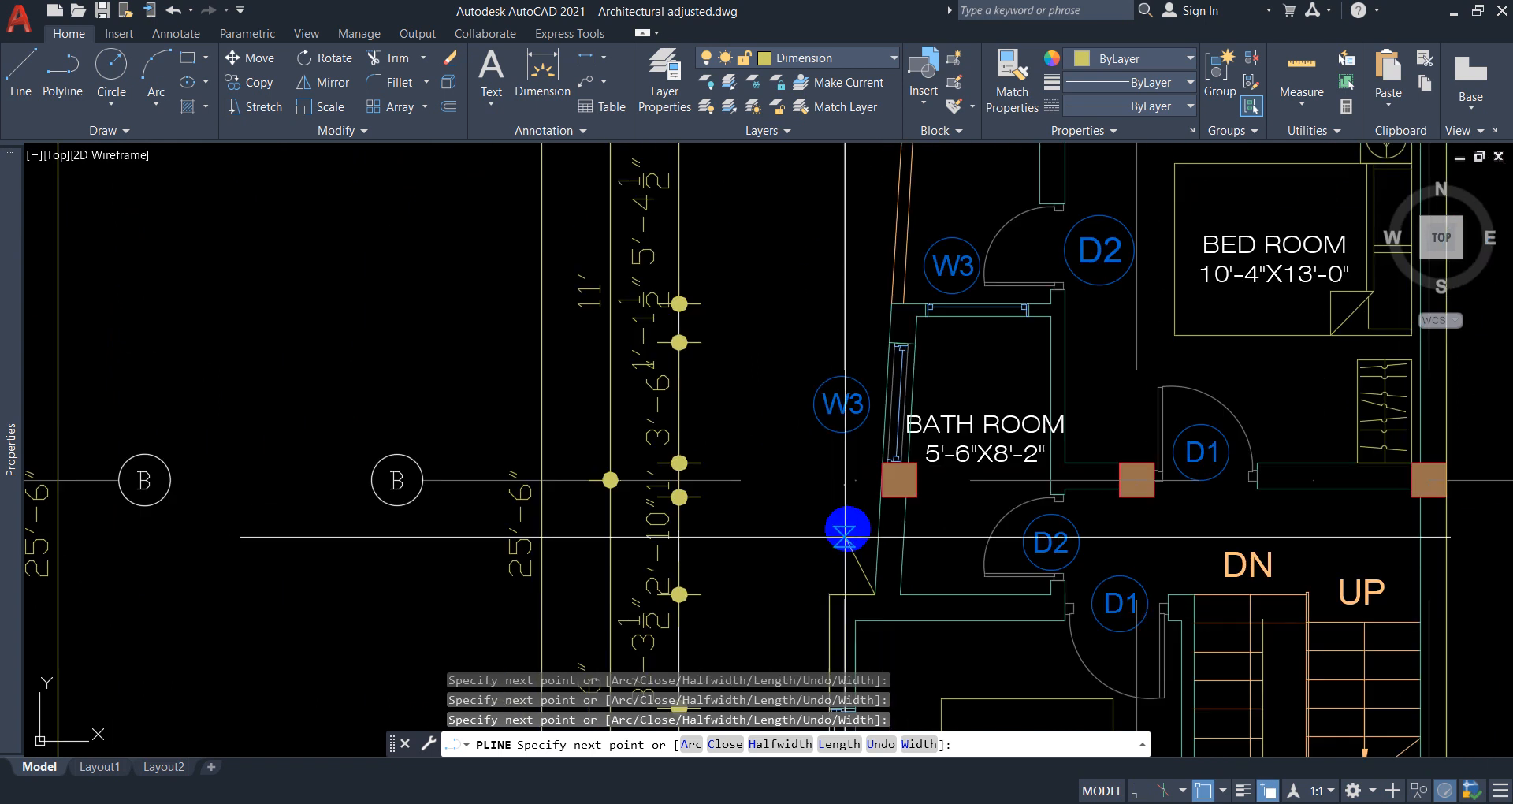
scroll(844, 479, "down", 3)
scroll(848, 481, "up", 3)
type("c")
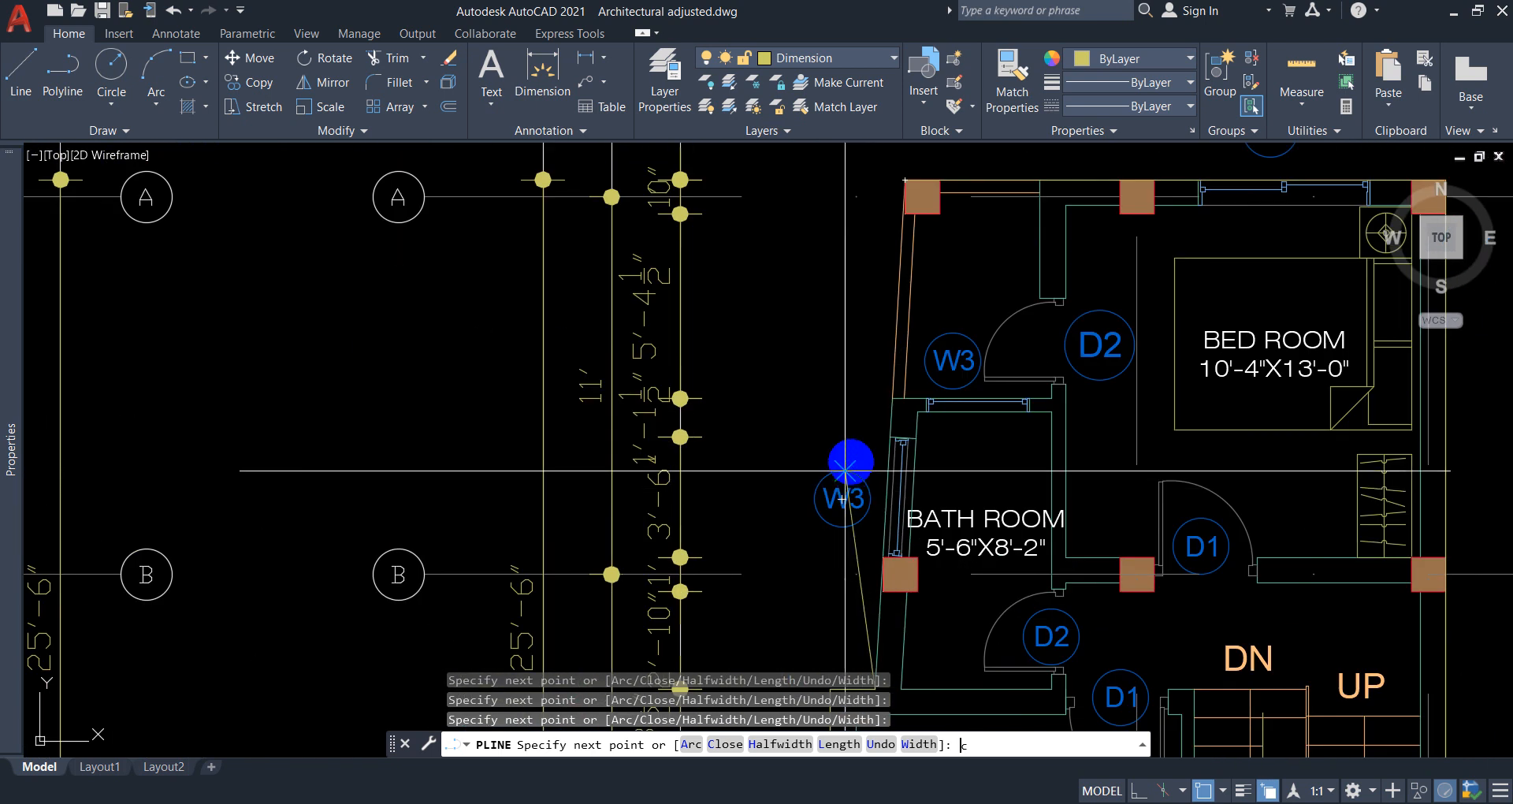
key("Return")
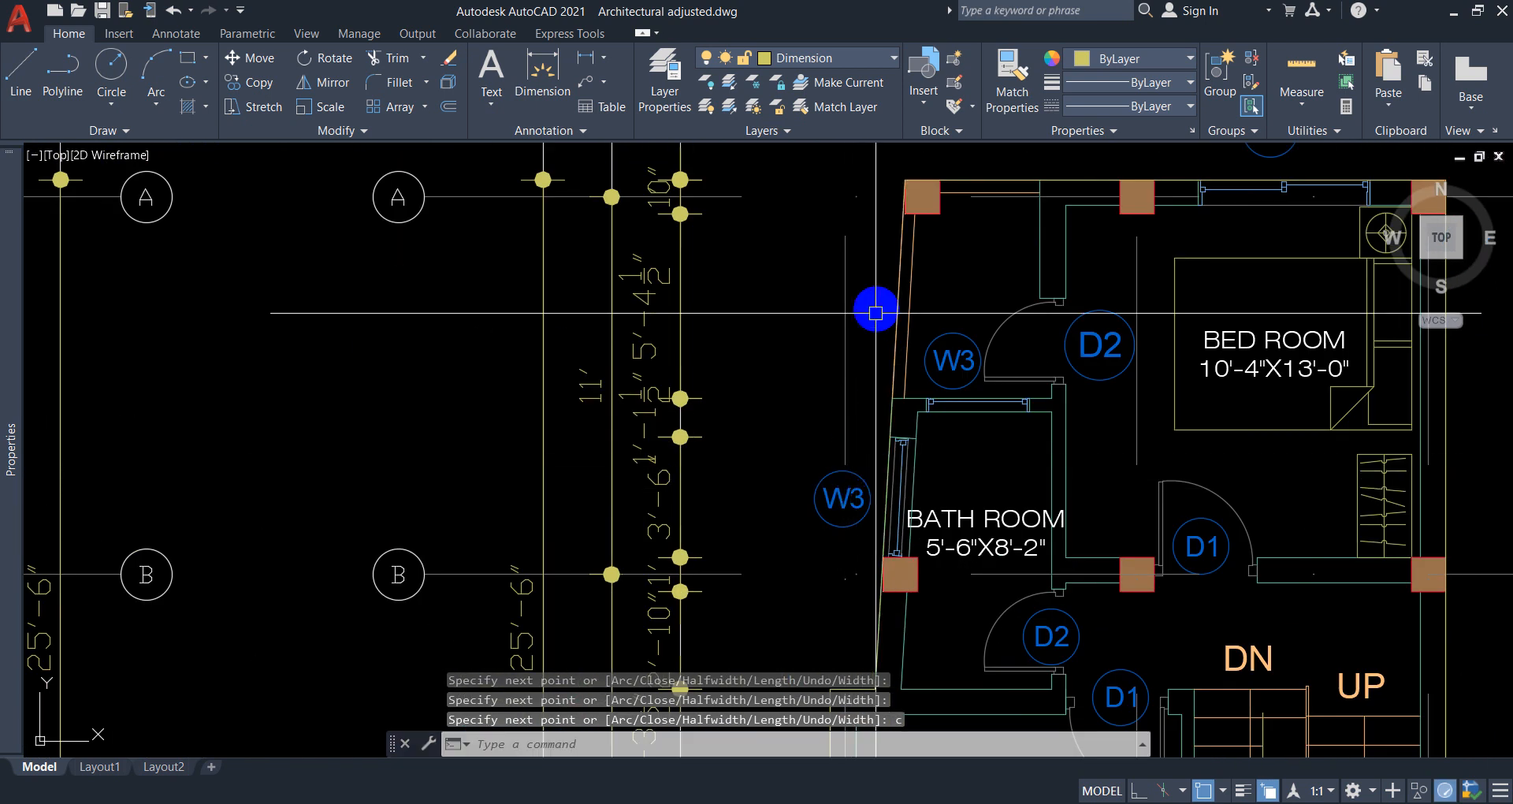
Select the first floor outline polyline, read its area in the properties, and clear the selection.
left_click(897, 255)
left_click(973, 419)
scroll(989, 339, "down", 4)
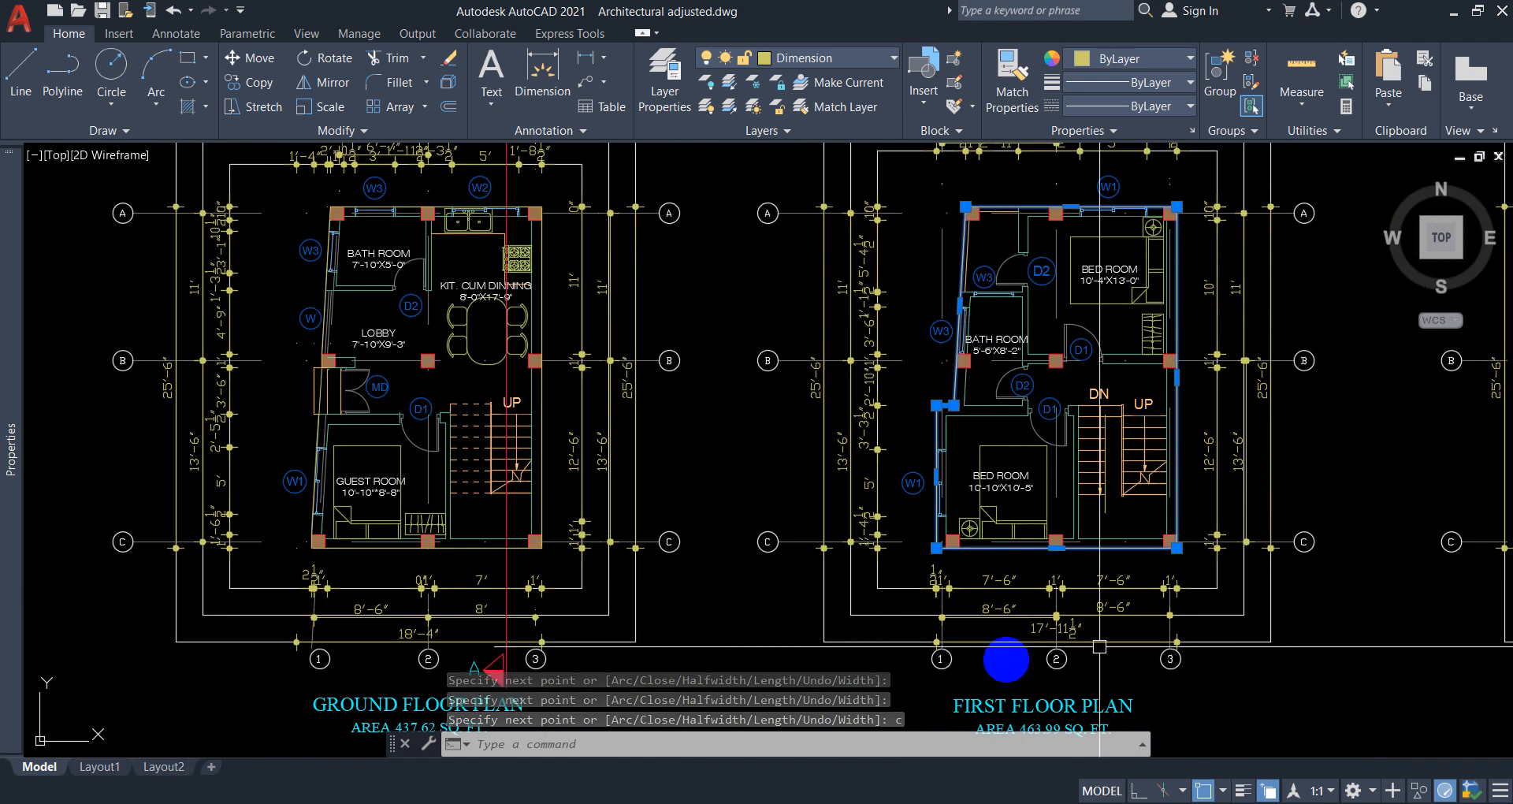
mouse_move(7, 492)
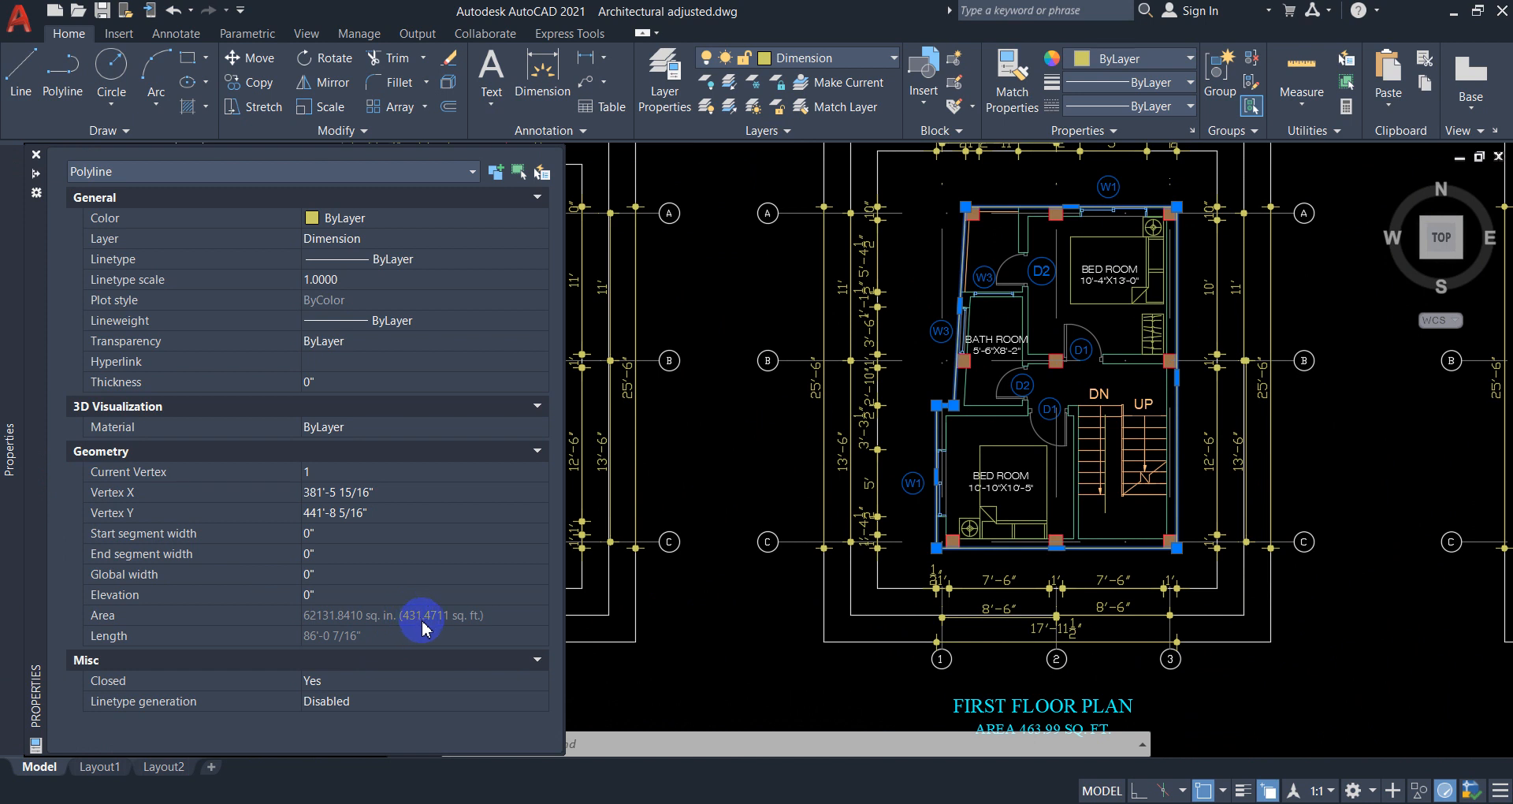
scroll(1054, 488, "down", 2)
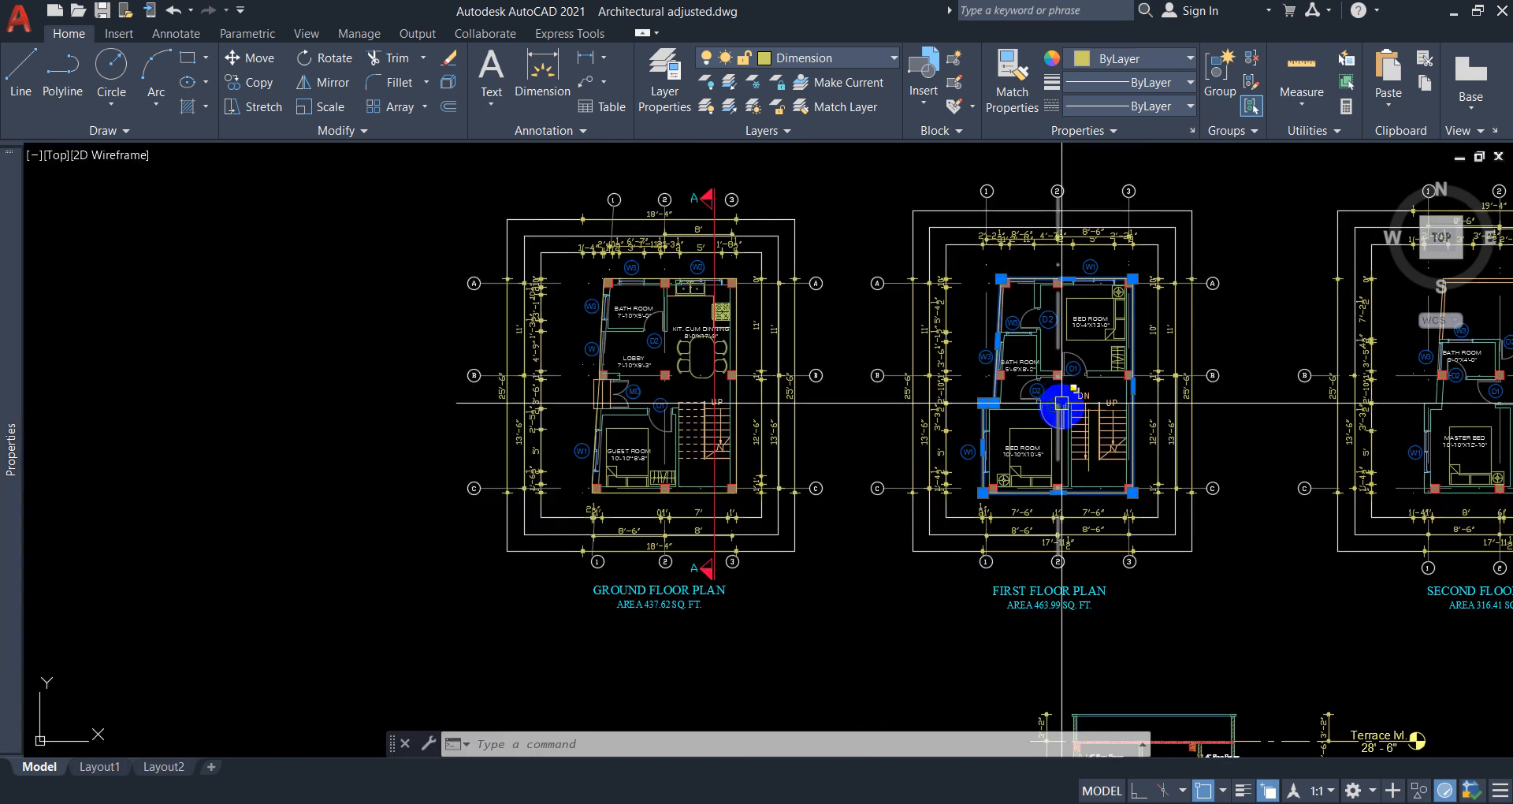
scroll(1058, 608, "up", 4)
scroll(1058, 608, "up", 2)
key("Escape")
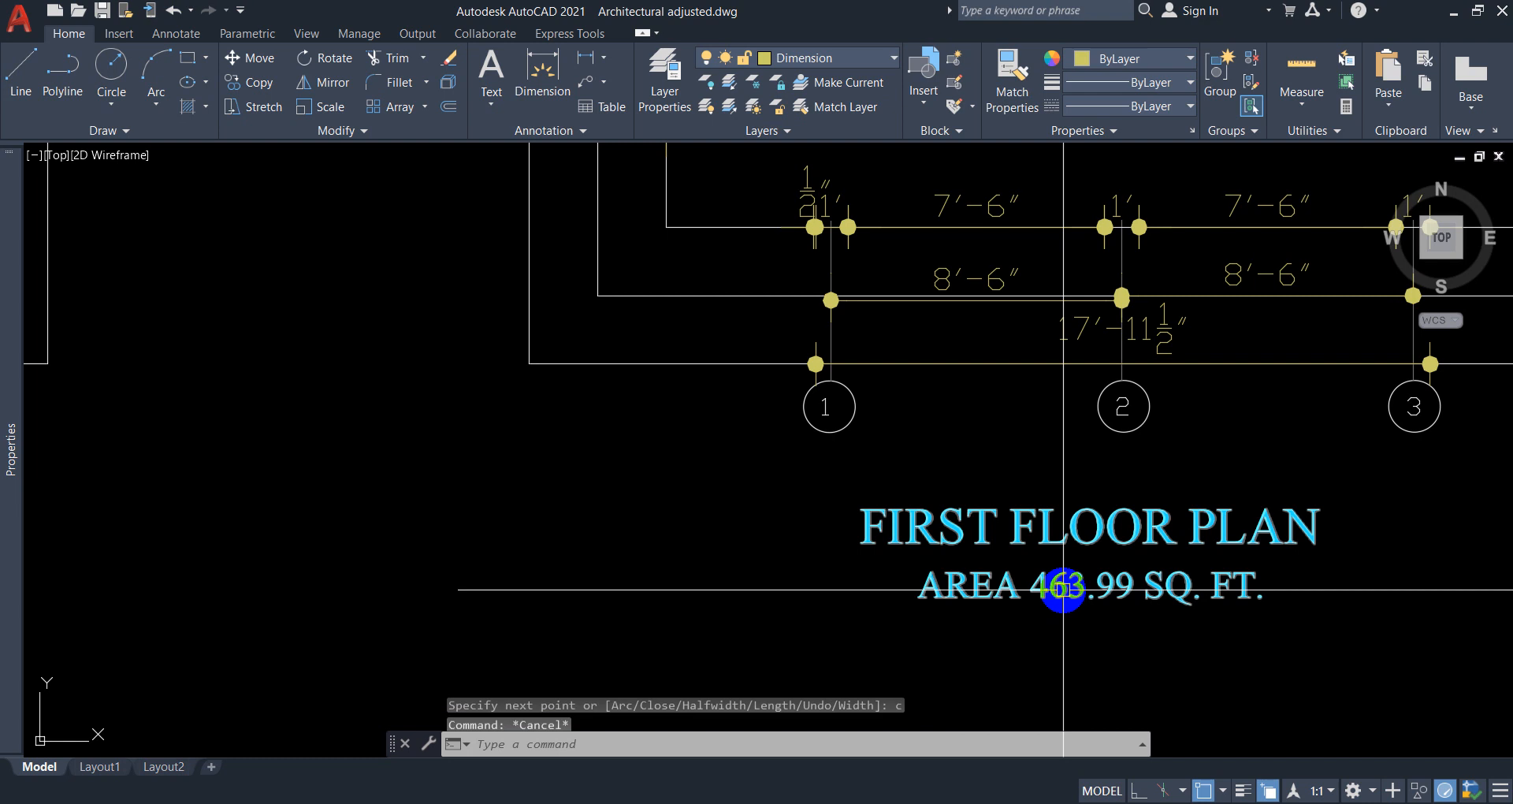
key("Escape")
Change the area under the FIRST FLOOR PLAN title to 431.24 SQ. FT. and centre the text.
double_click(1056, 587)
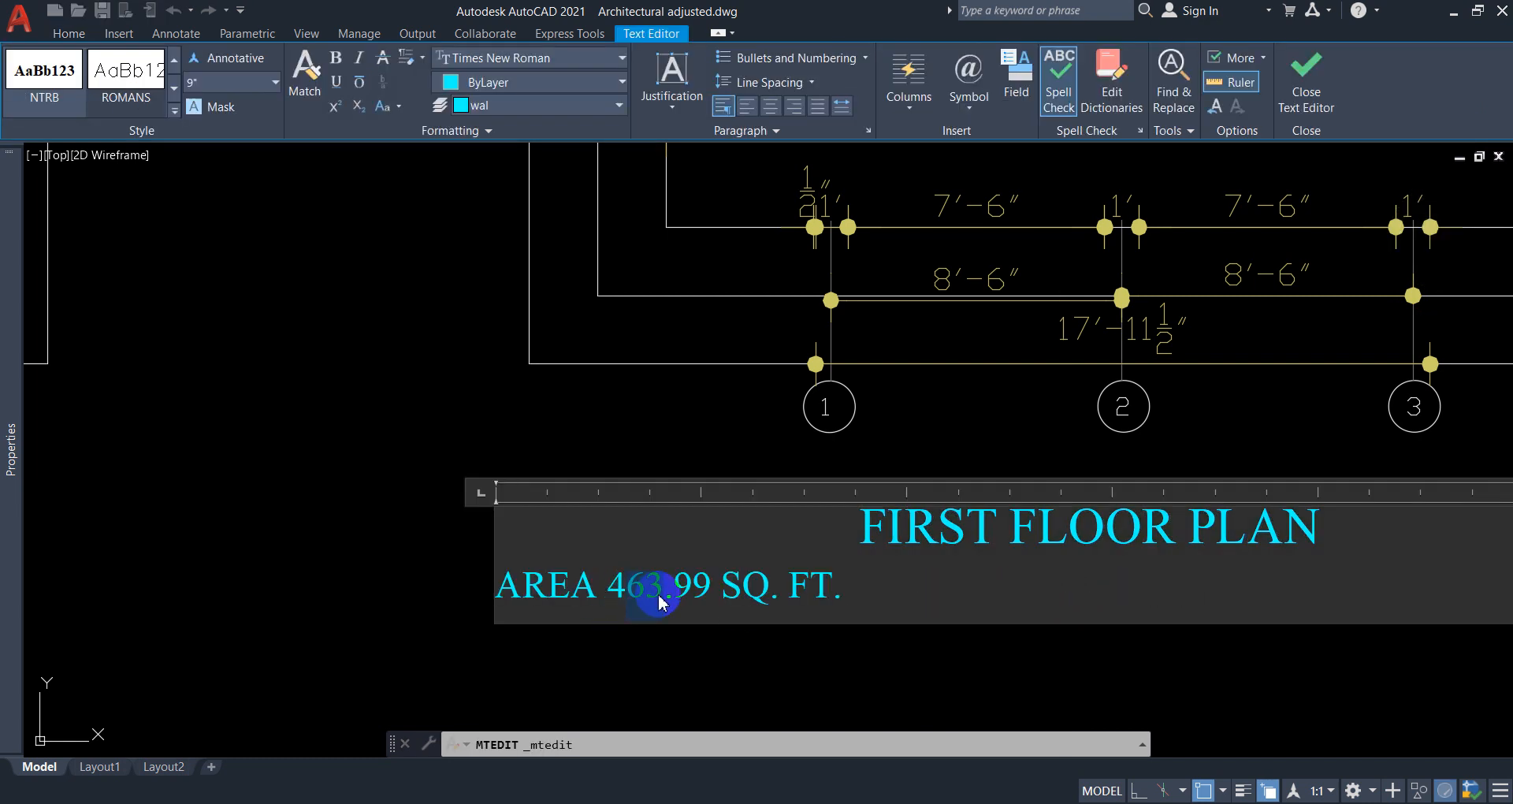
type("31")
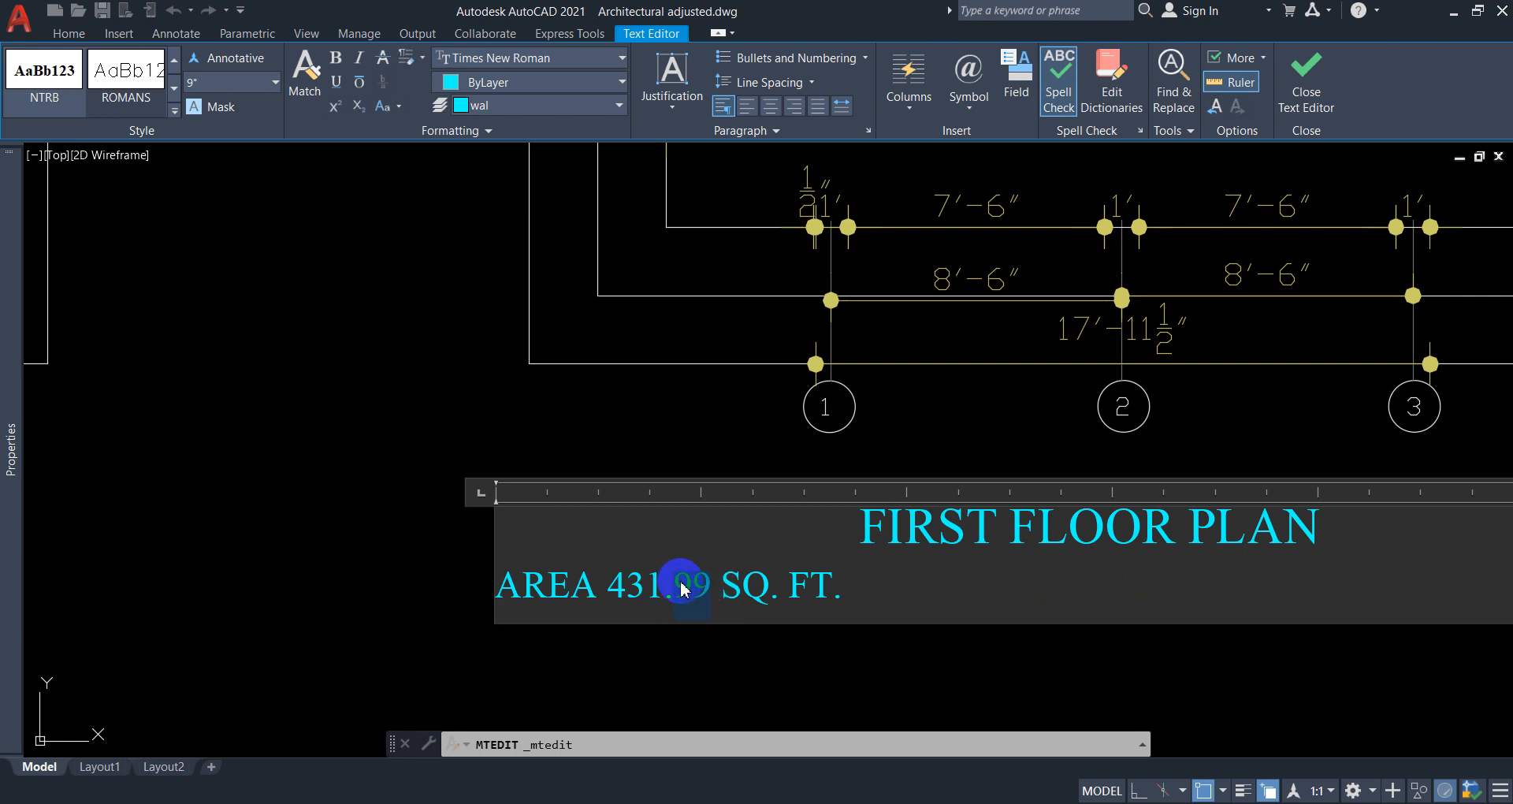
key("ctrl+a")
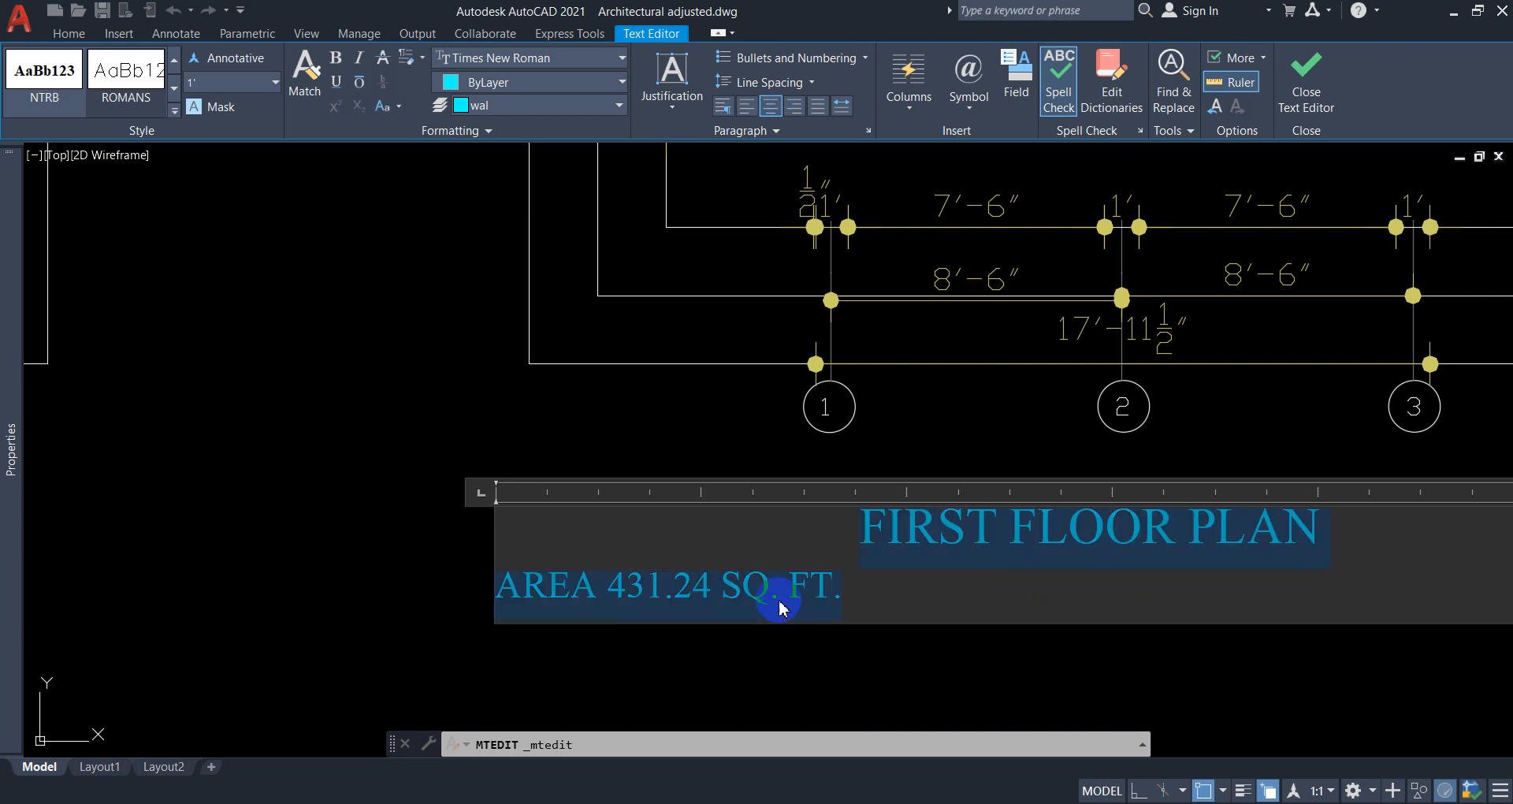
left_click(768, 109)
left_click(717, 392)
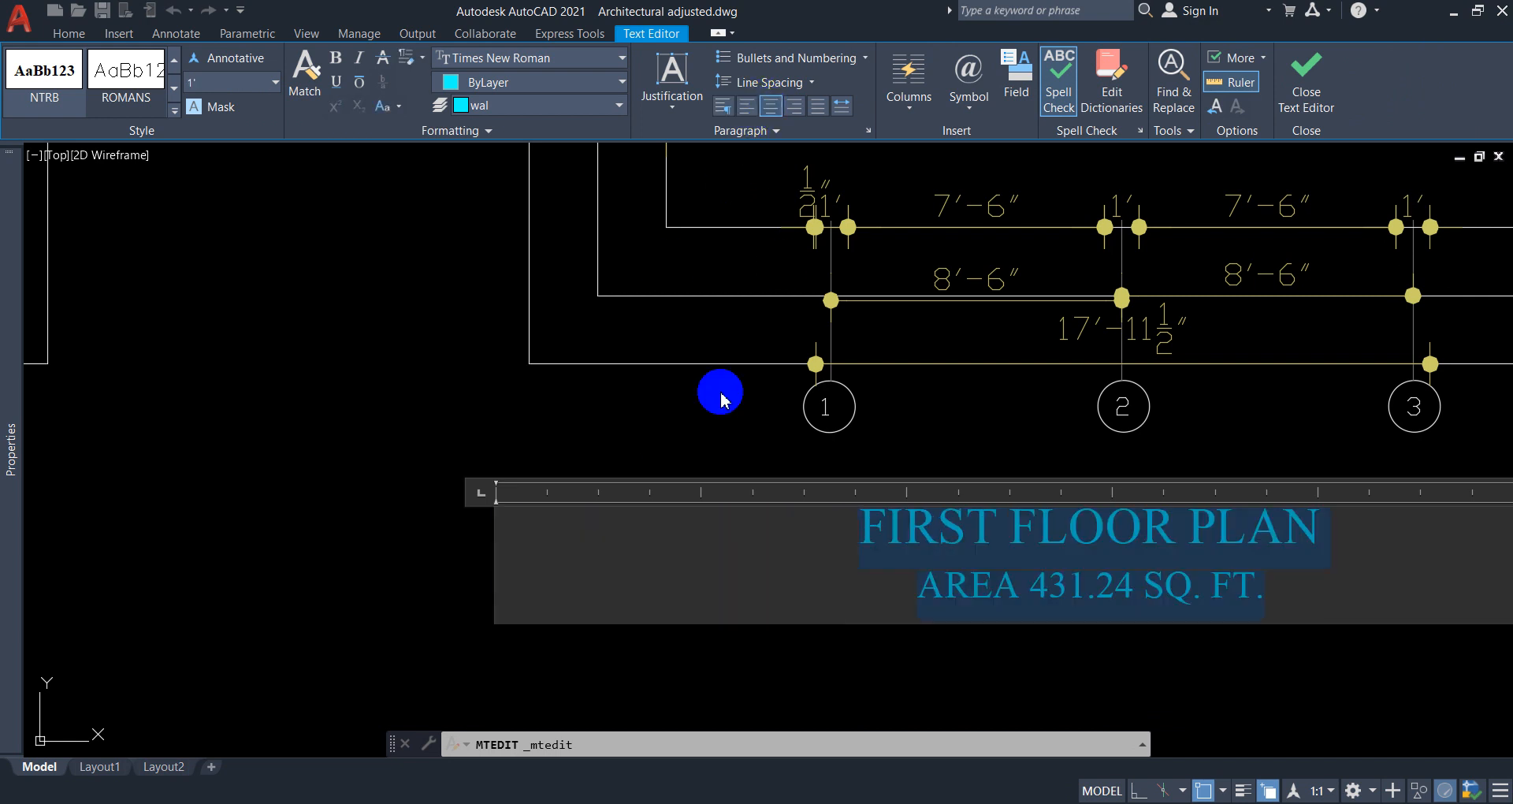
Select the ground floor outline polyline from the overlapping objects below the guest room and read its area property.
scroll(1074, 418, "down", 5)
scroll(692, 451, "up", 3)
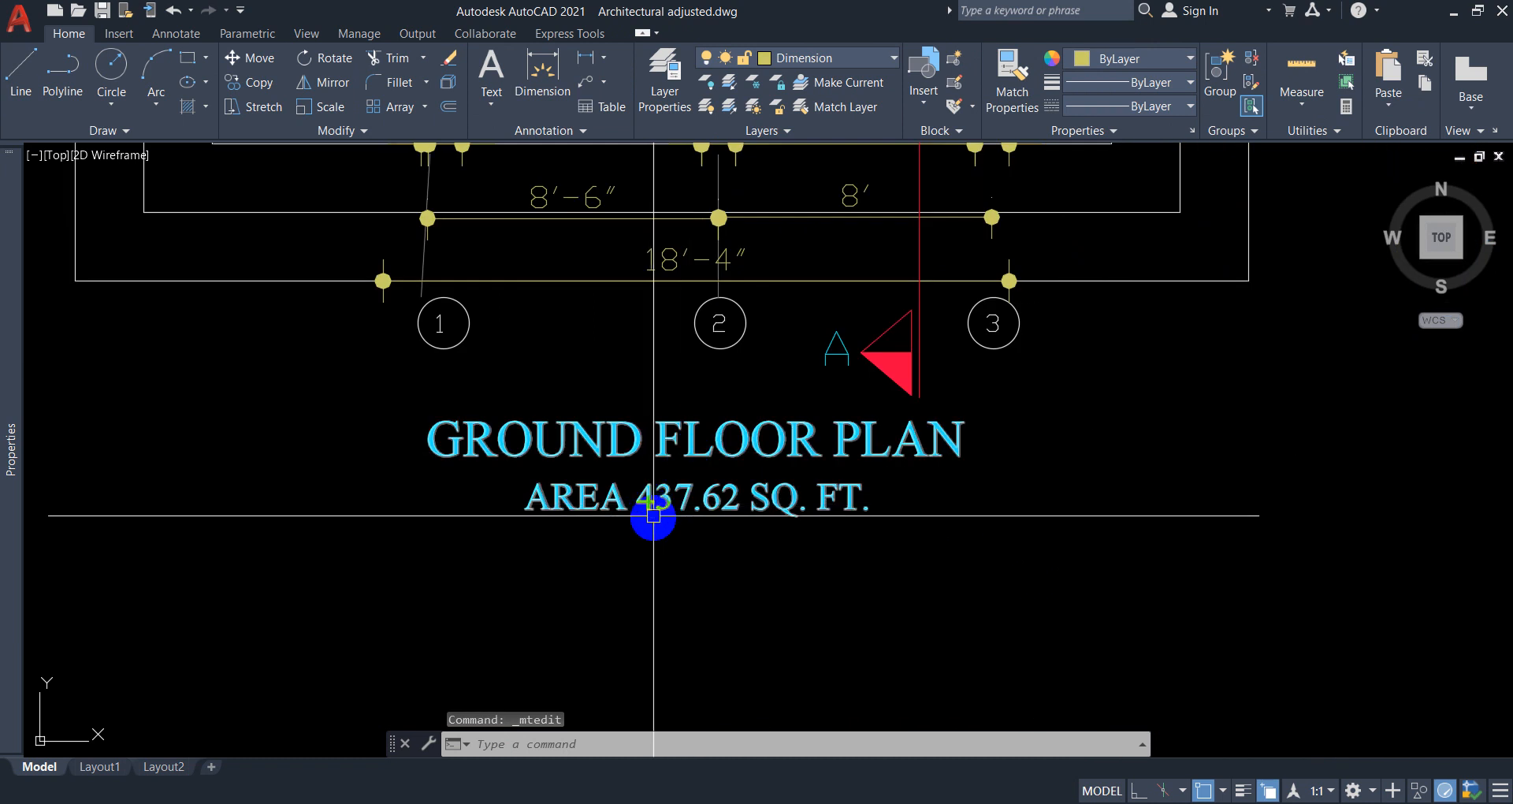
scroll(658, 521, "down", 3)
scroll(634, 419, "up", 2)
scroll(634, 418, "up", 2)
left_click(690, 400)
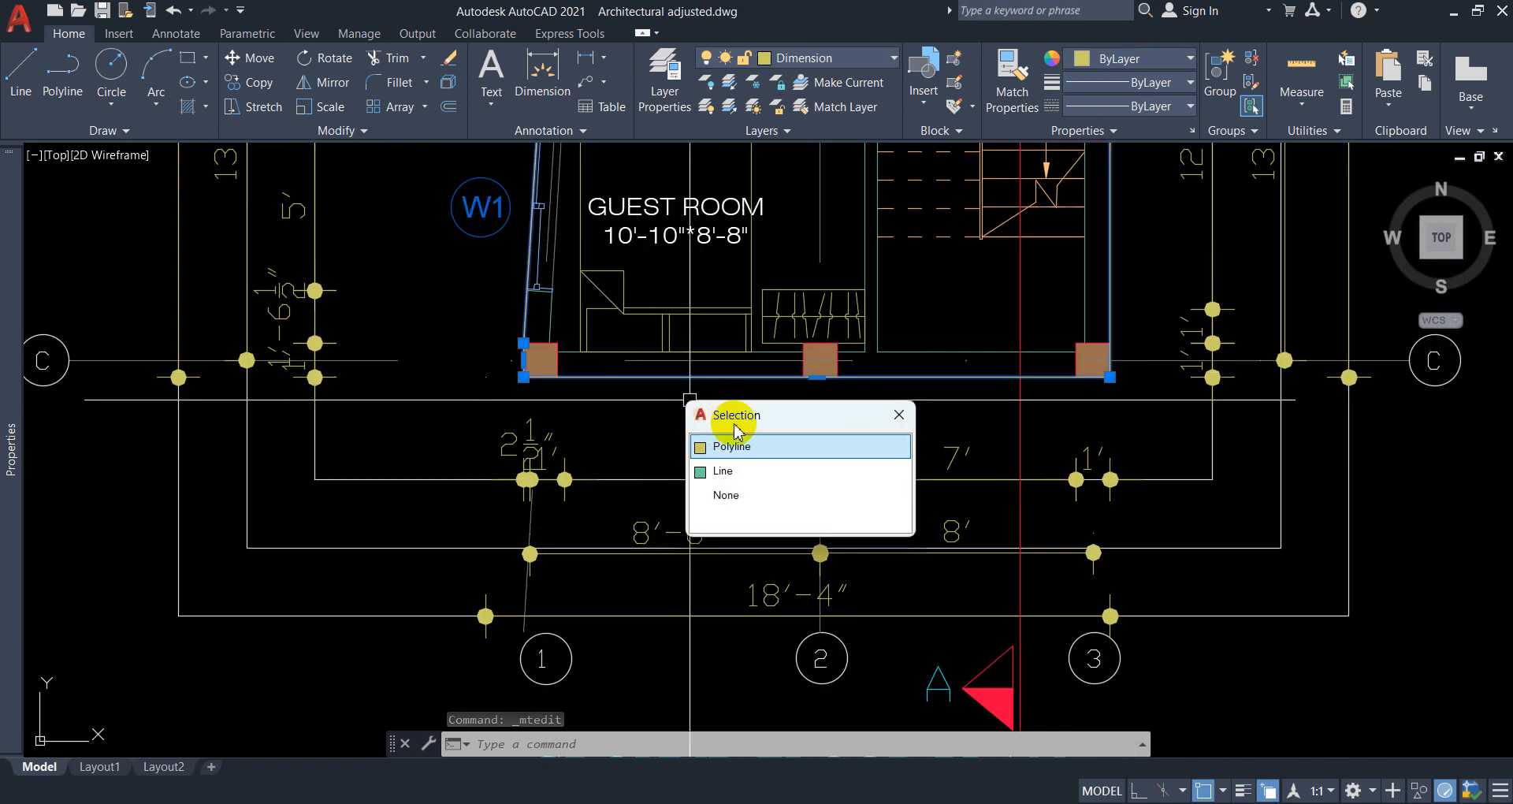
double_click(737, 447)
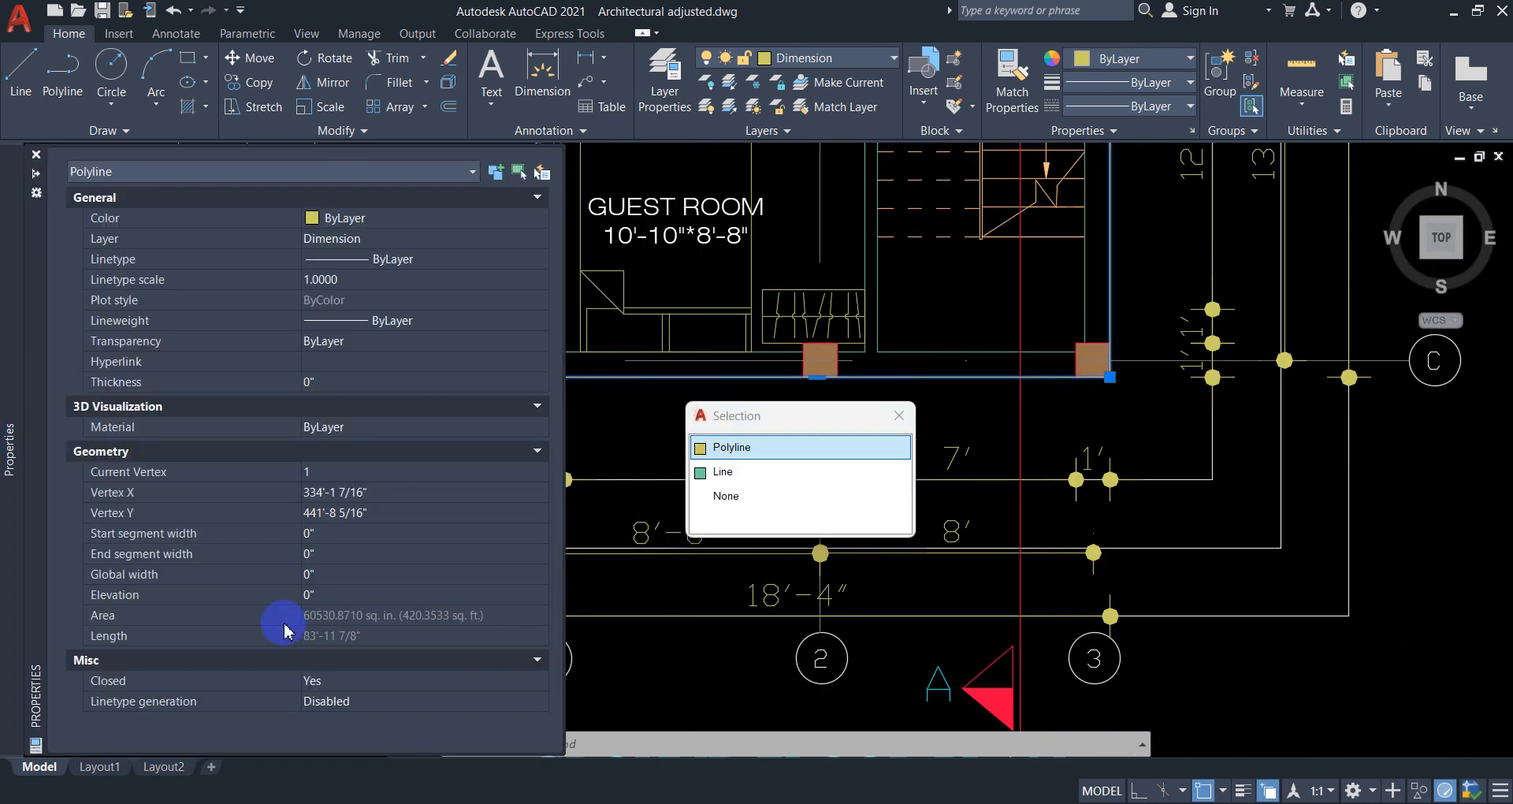
scroll(878, 531, "down", 5)
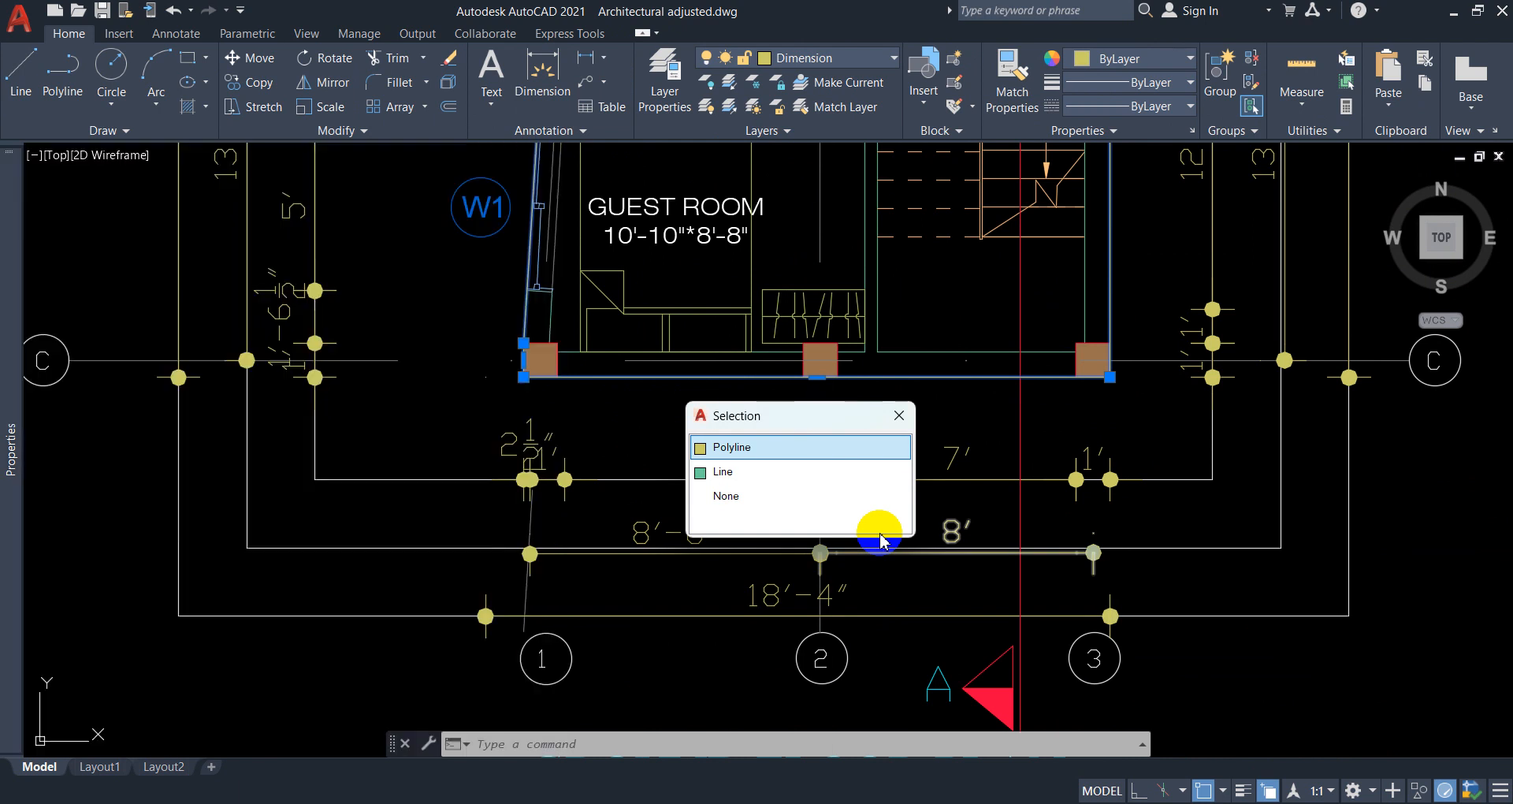
Change the area under the GROUND FLOOR PLAN title to 420.35 SQ. FT.
scroll(850, 568, "up", 3)
double_click(859, 544)
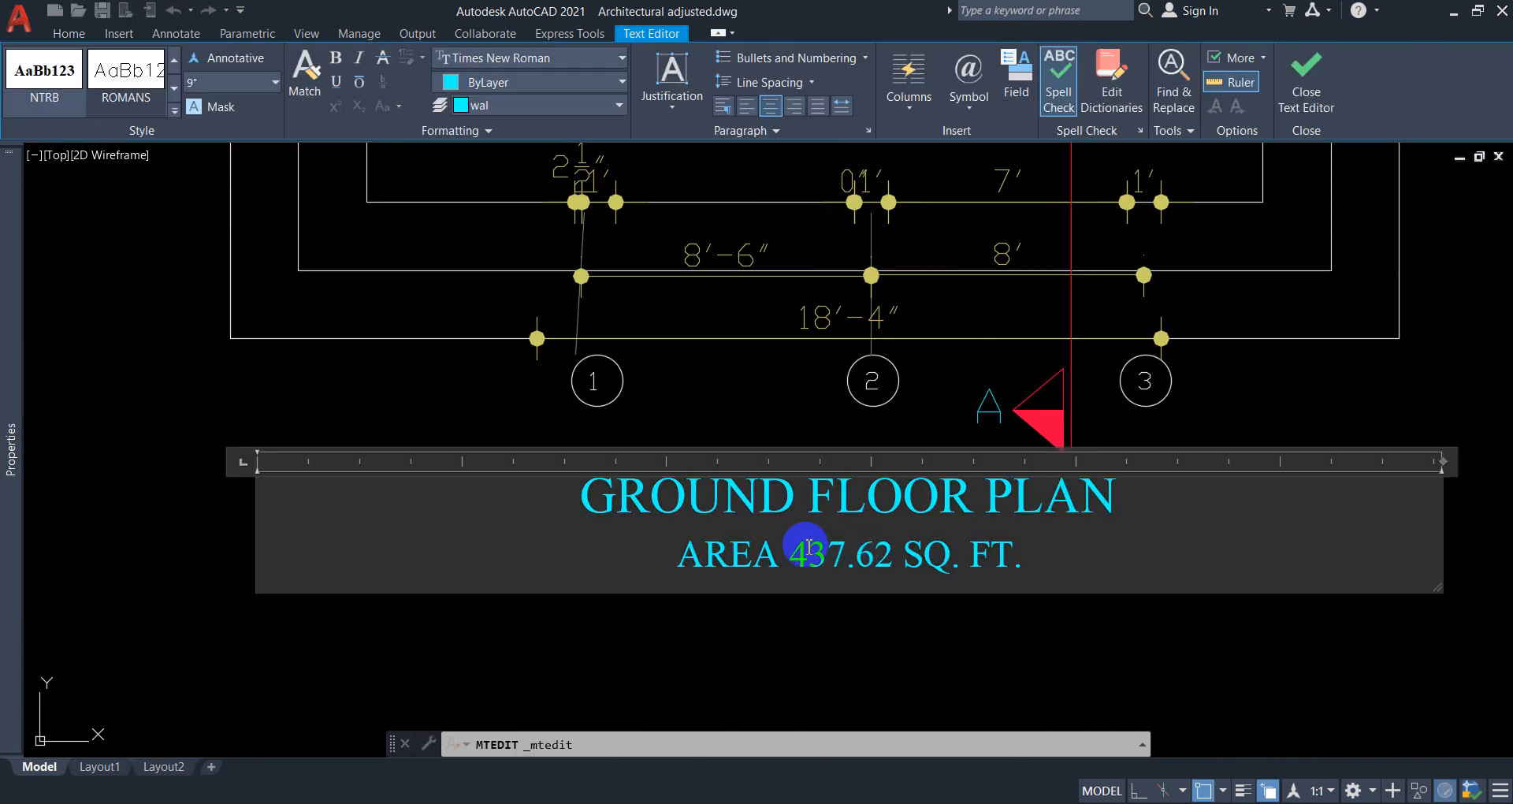
type("20.")
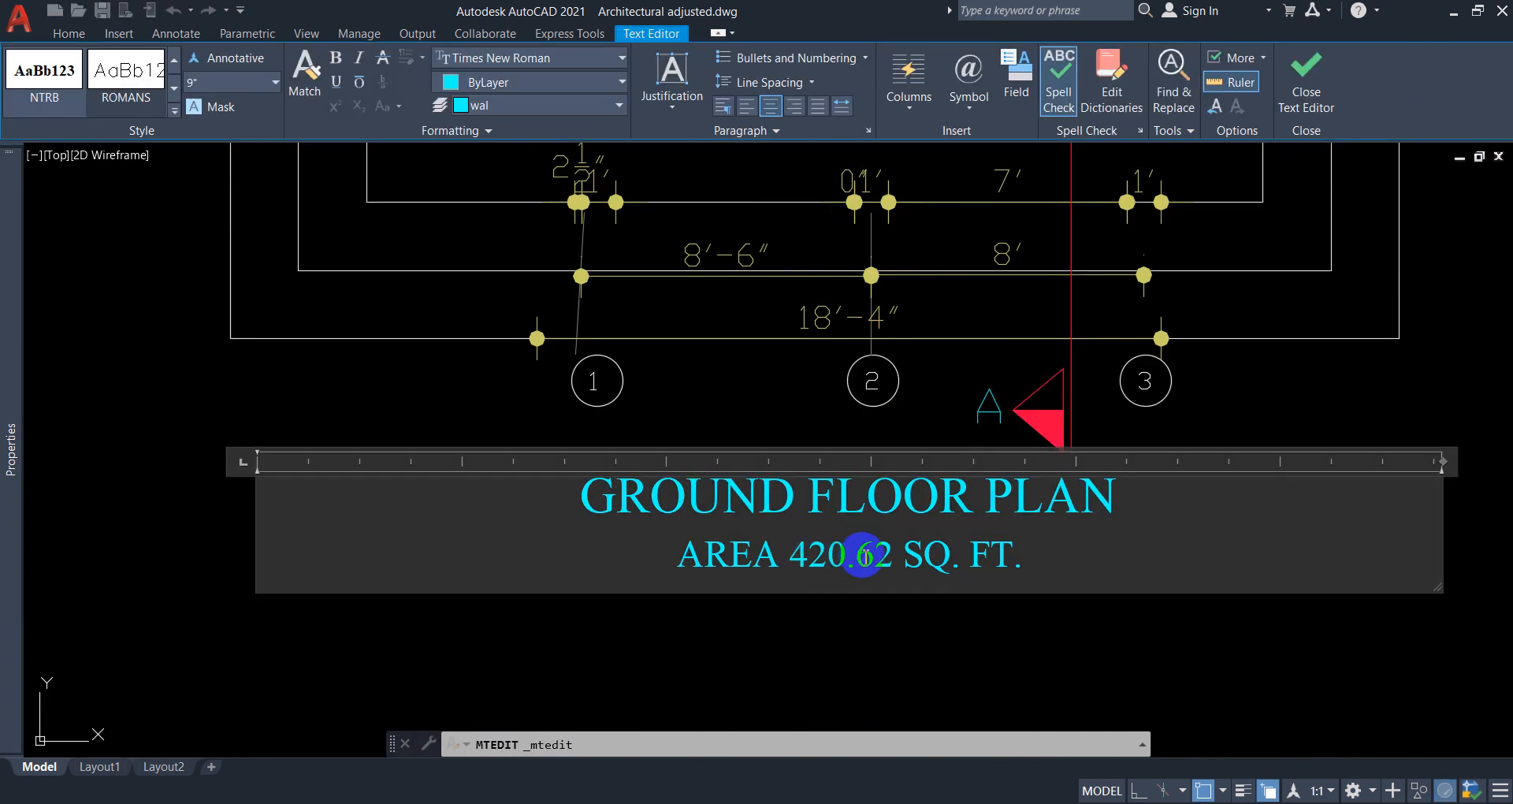
type("35")
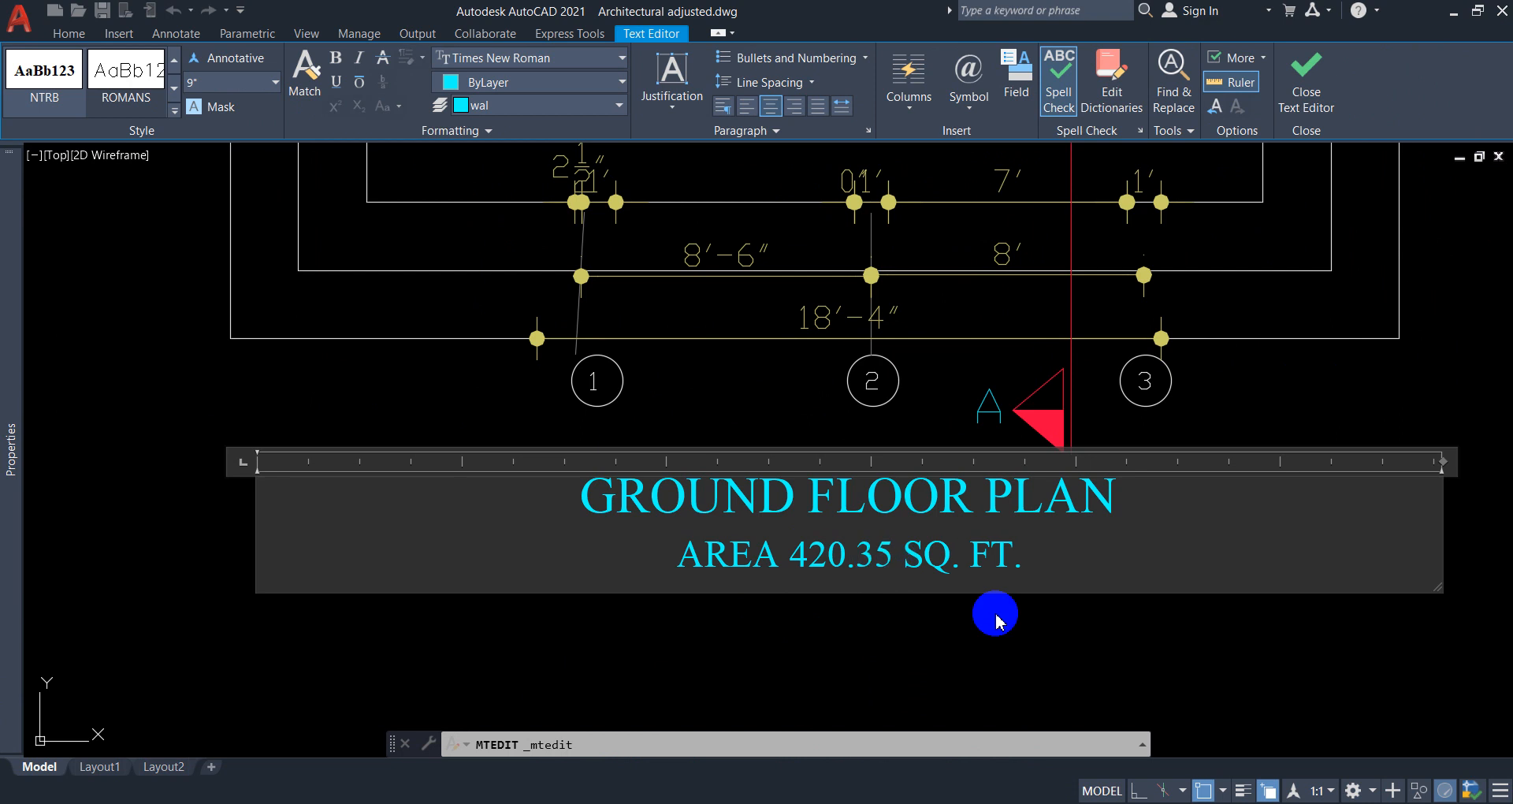
left_click(993, 615)
scroll(669, 557, "down", 5)
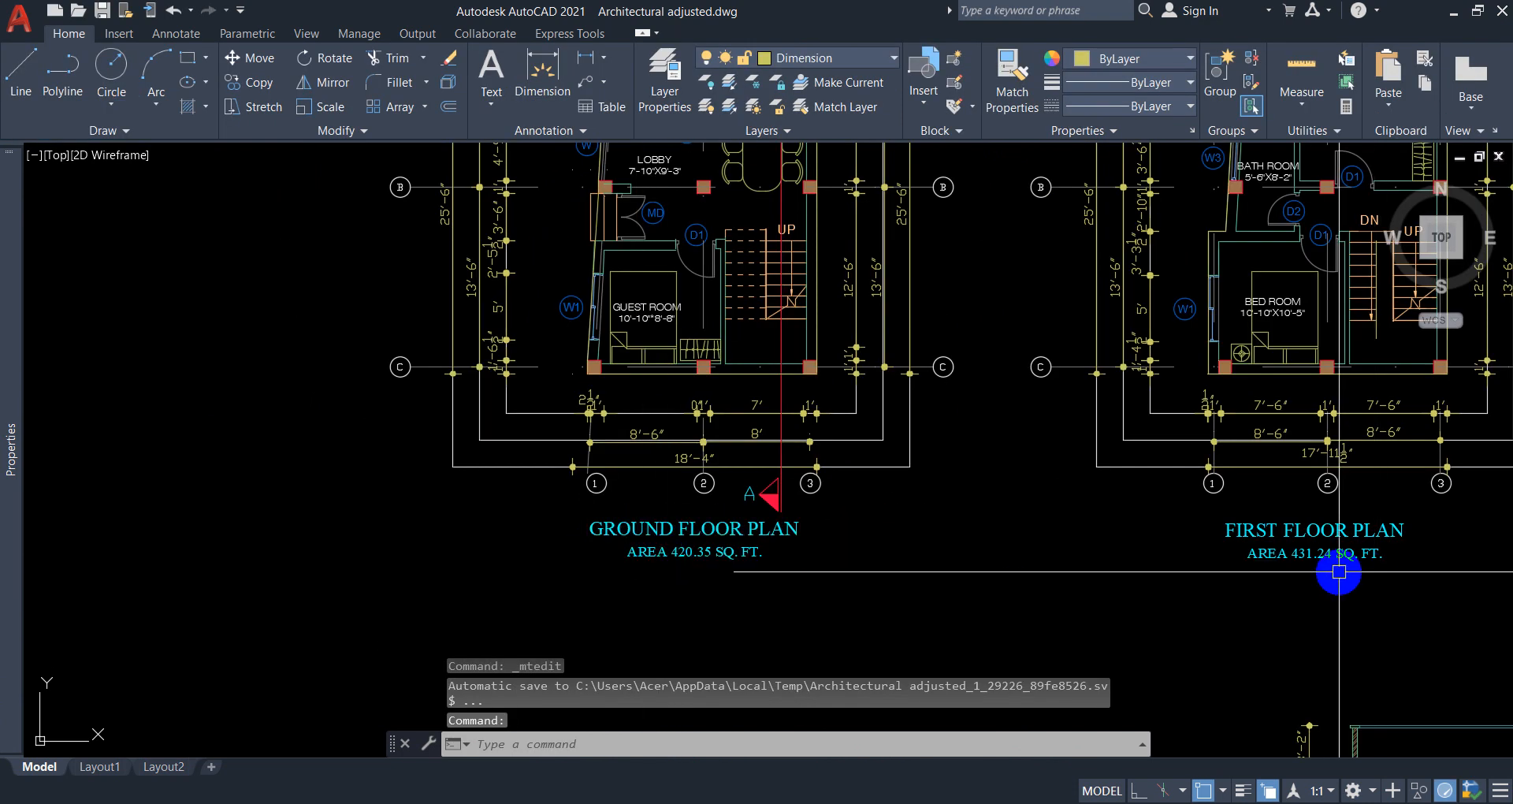
Start the Area command and pick the upper-left and upper-right outer wall corners of the first floor plan.
scroll(1348, 554, "up", 2)
scroll(1200, 605, "down", 3)
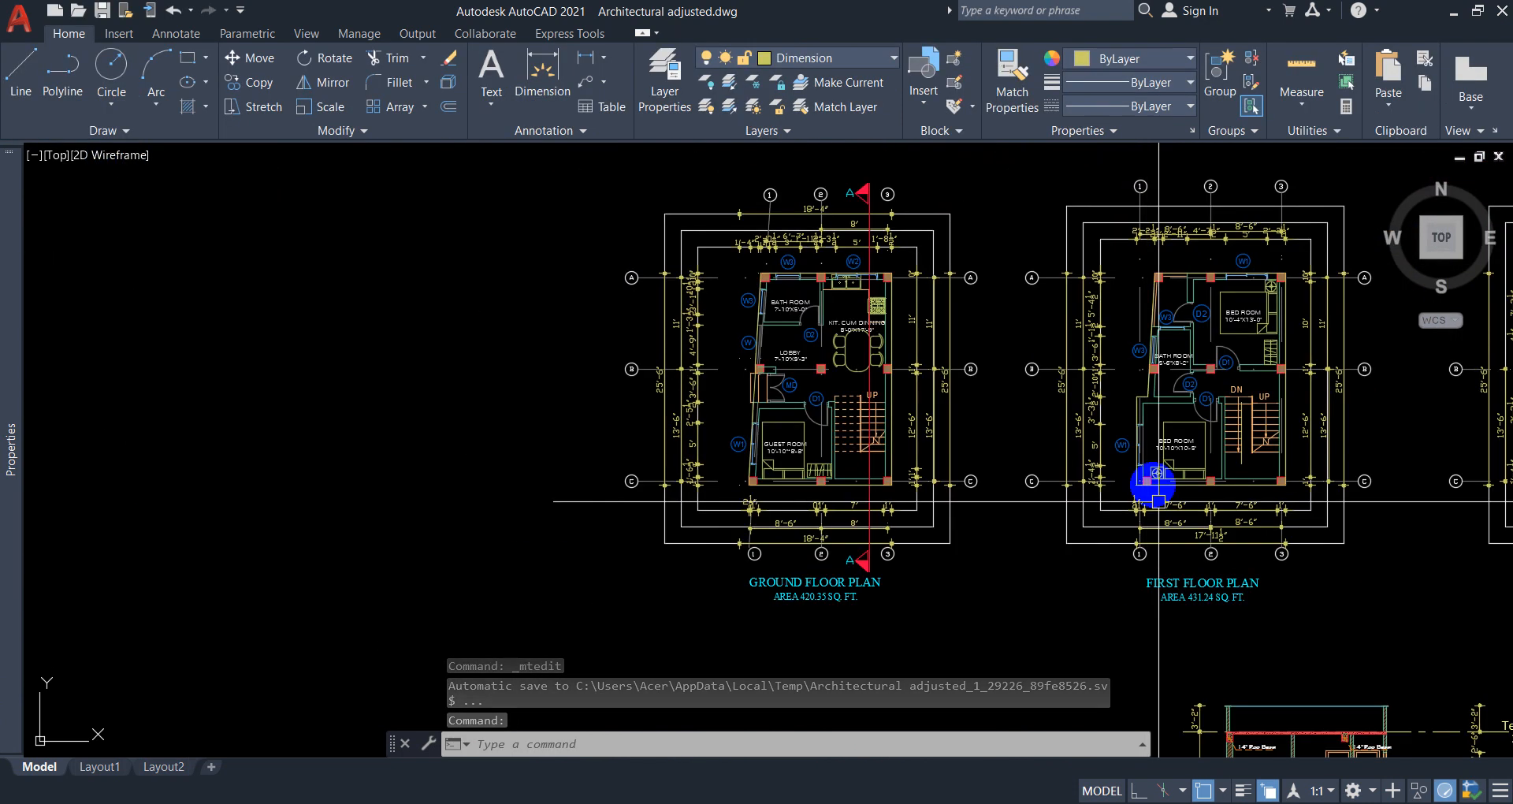
scroll(1152, 416, "up", 3)
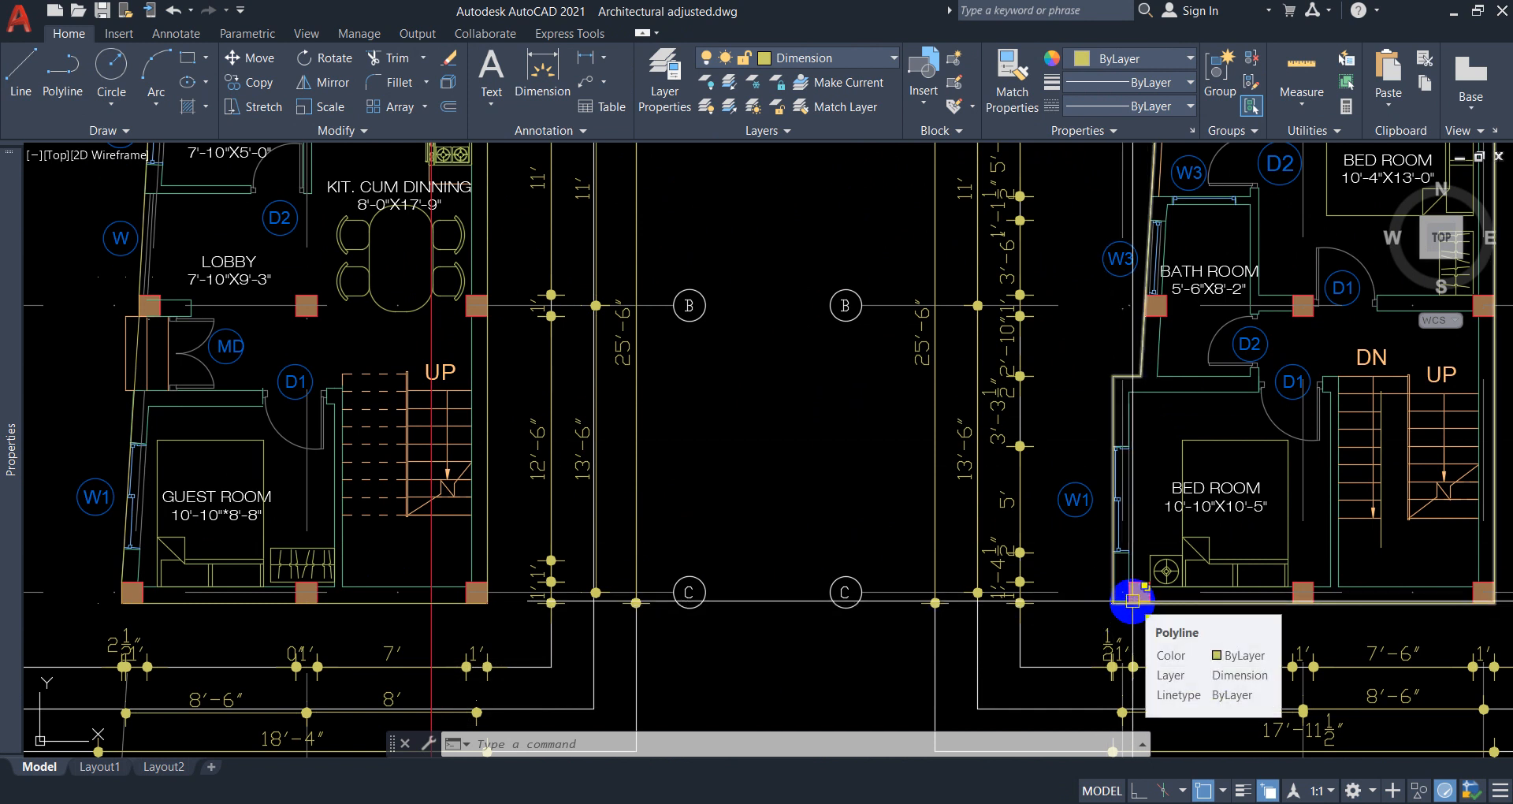
scroll(770, 541, "down", 2)
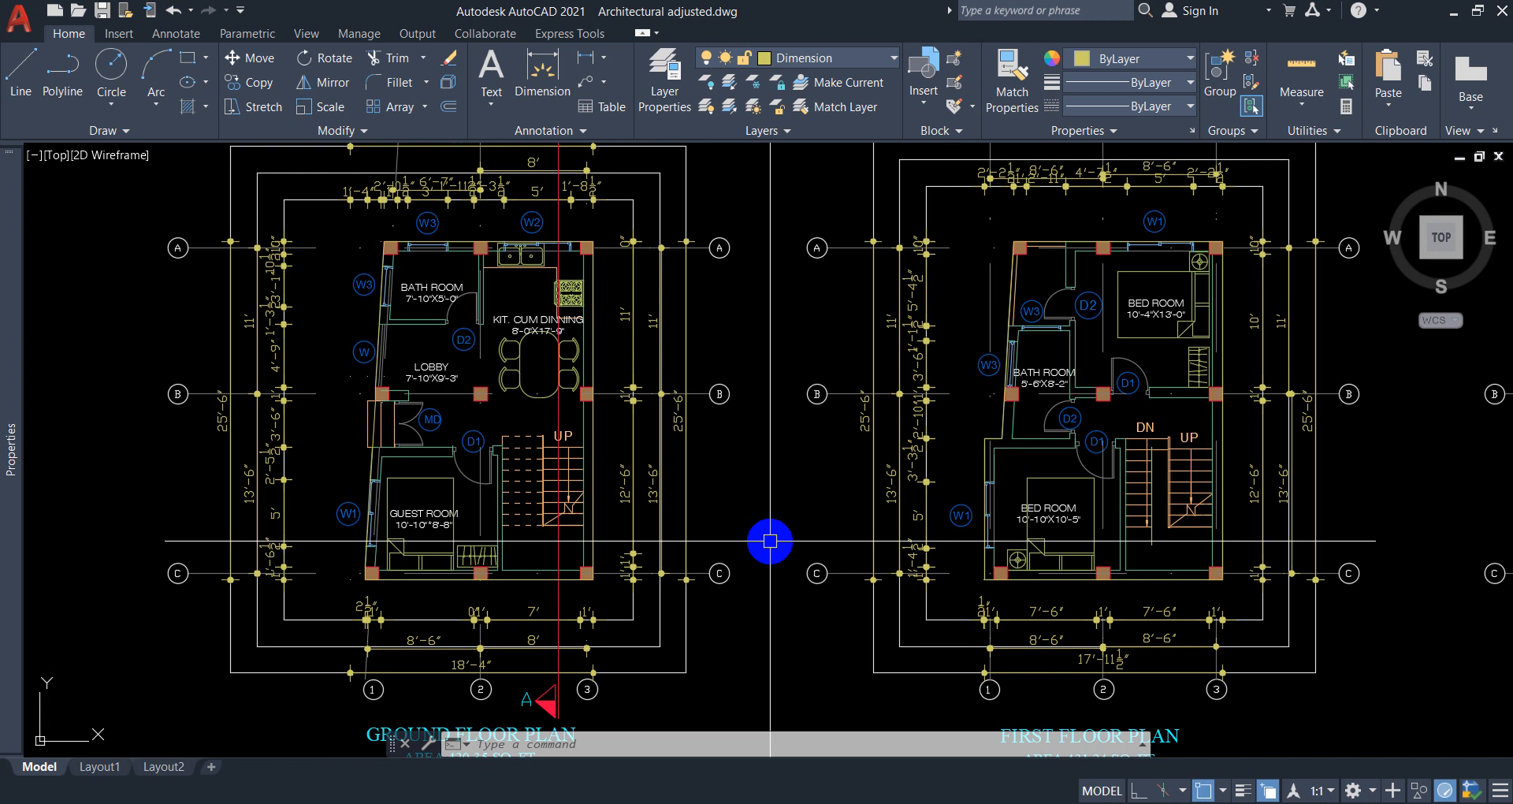
type("a")
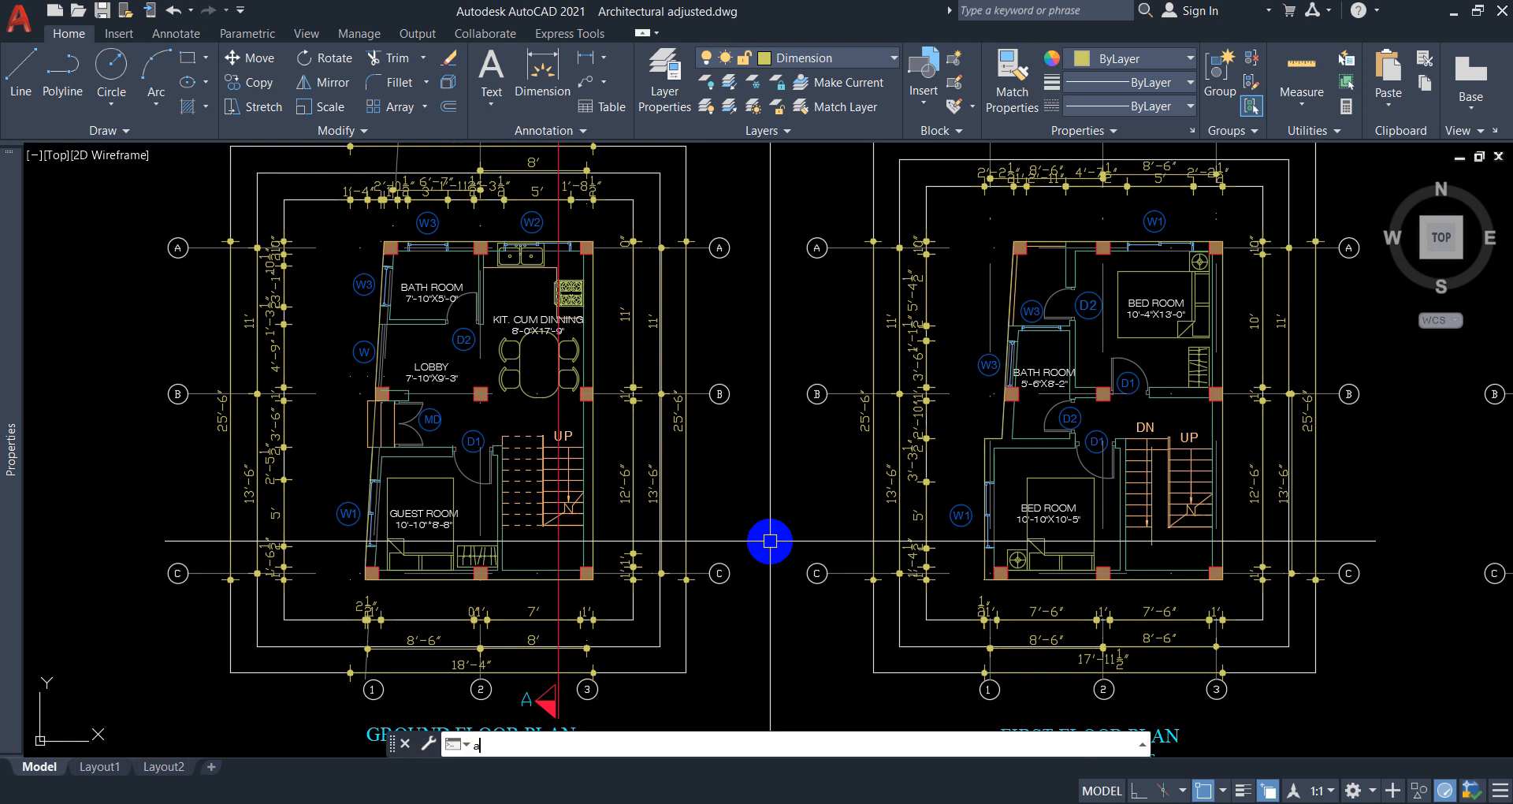
key("Return")
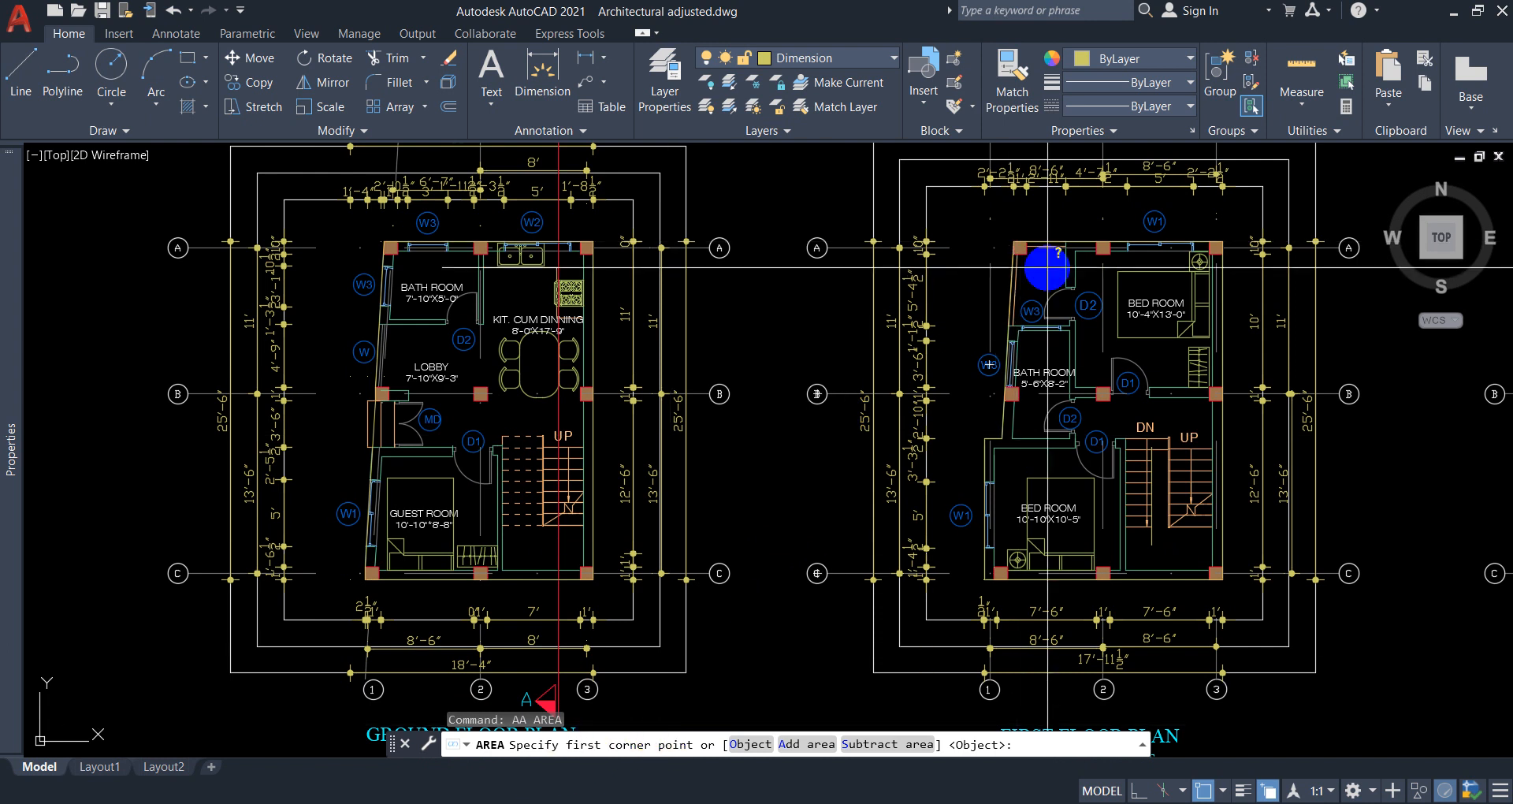
scroll(1047, 220, "up", 6)
scroll(933, 221, "down", 2)
scroll(882, 281, "up", 4)
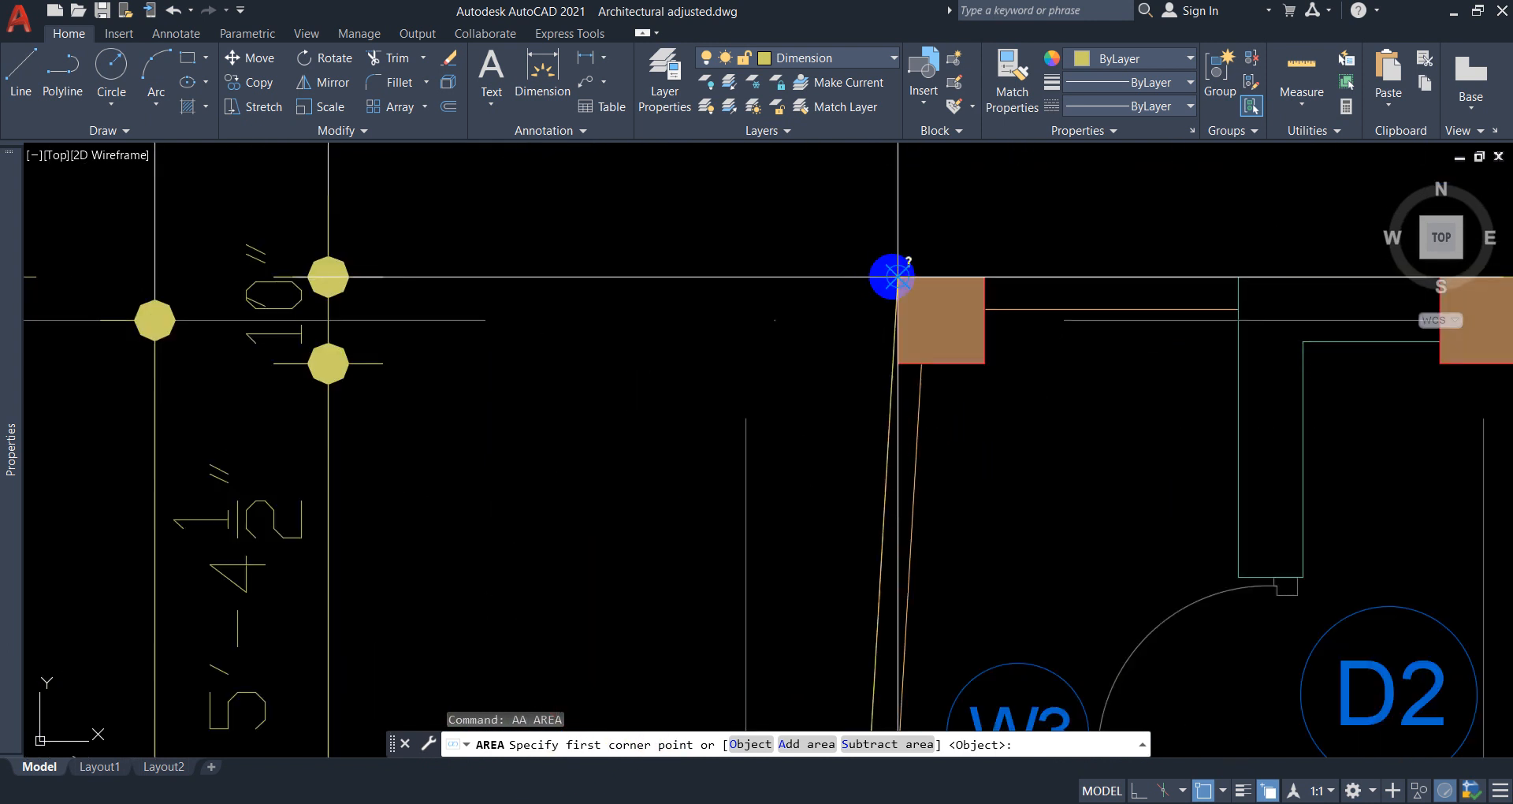
left_click(892, 276)
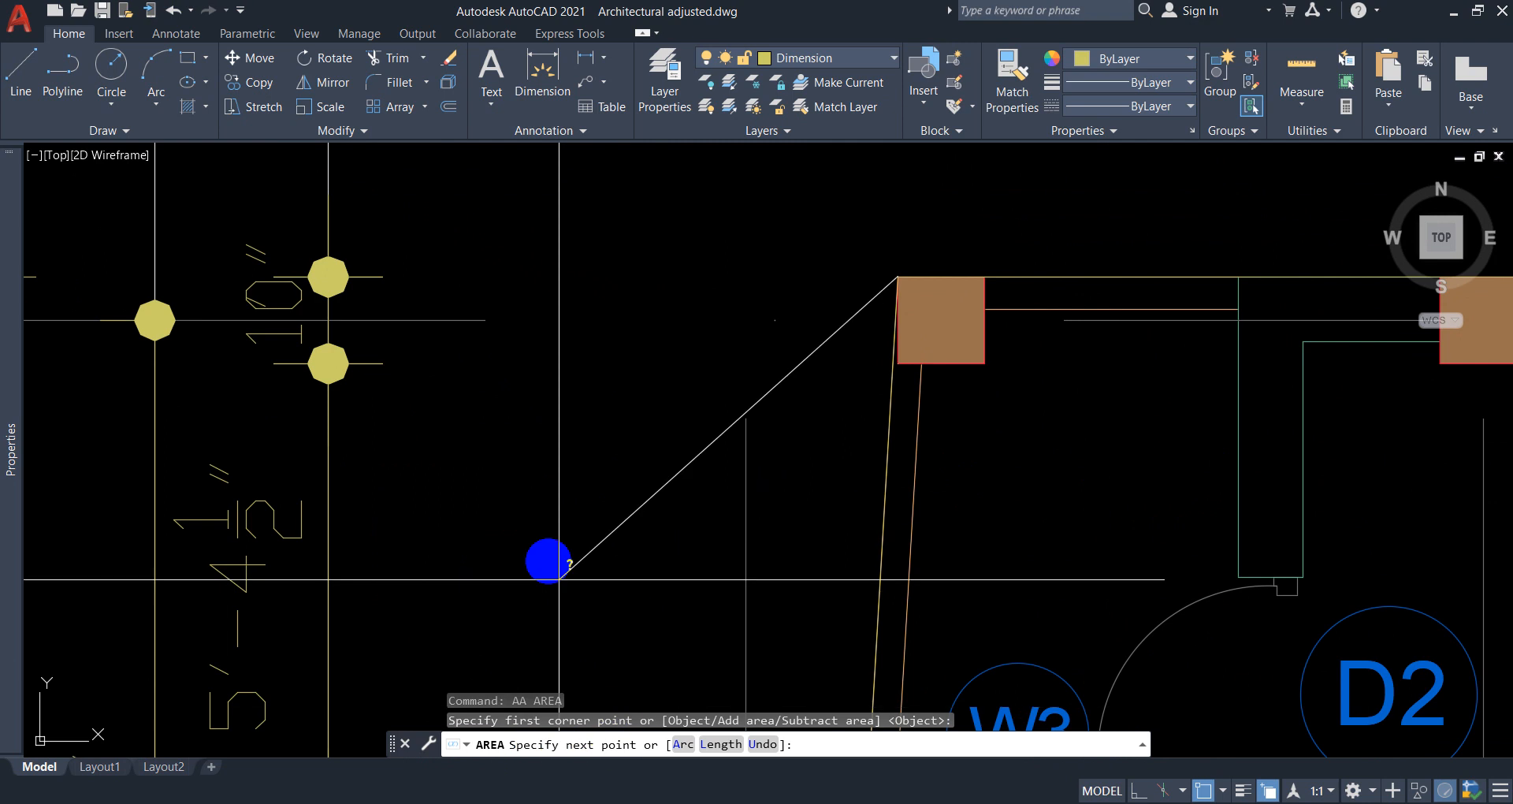
scroll(547, 560, "down", 4)
scroll(1237, 432, "up", 2)
scroll(1245, 426, "down", 7)
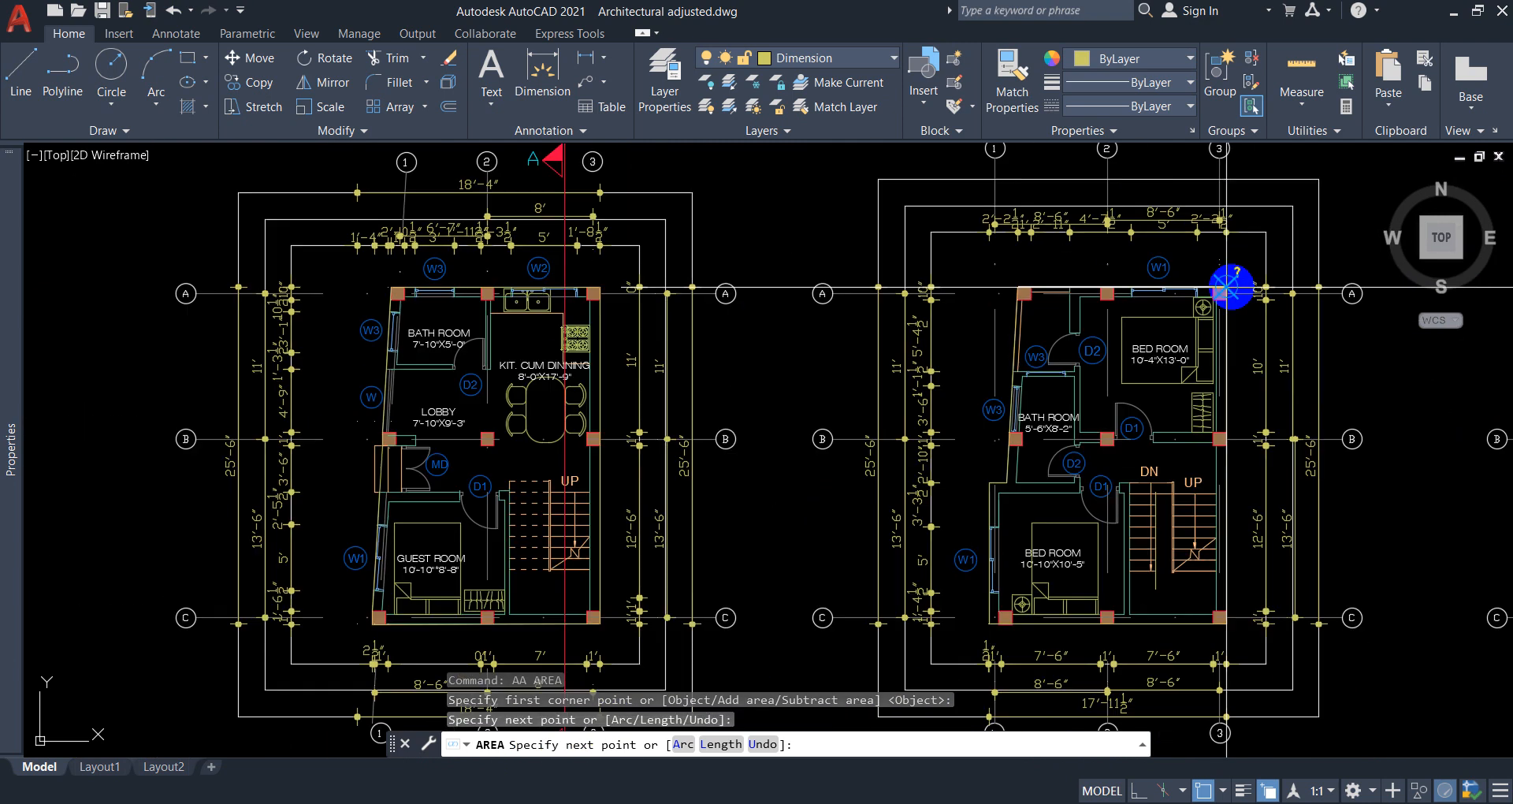
scroll(1249, 426, "up", 5)
left_click(1227, 498)
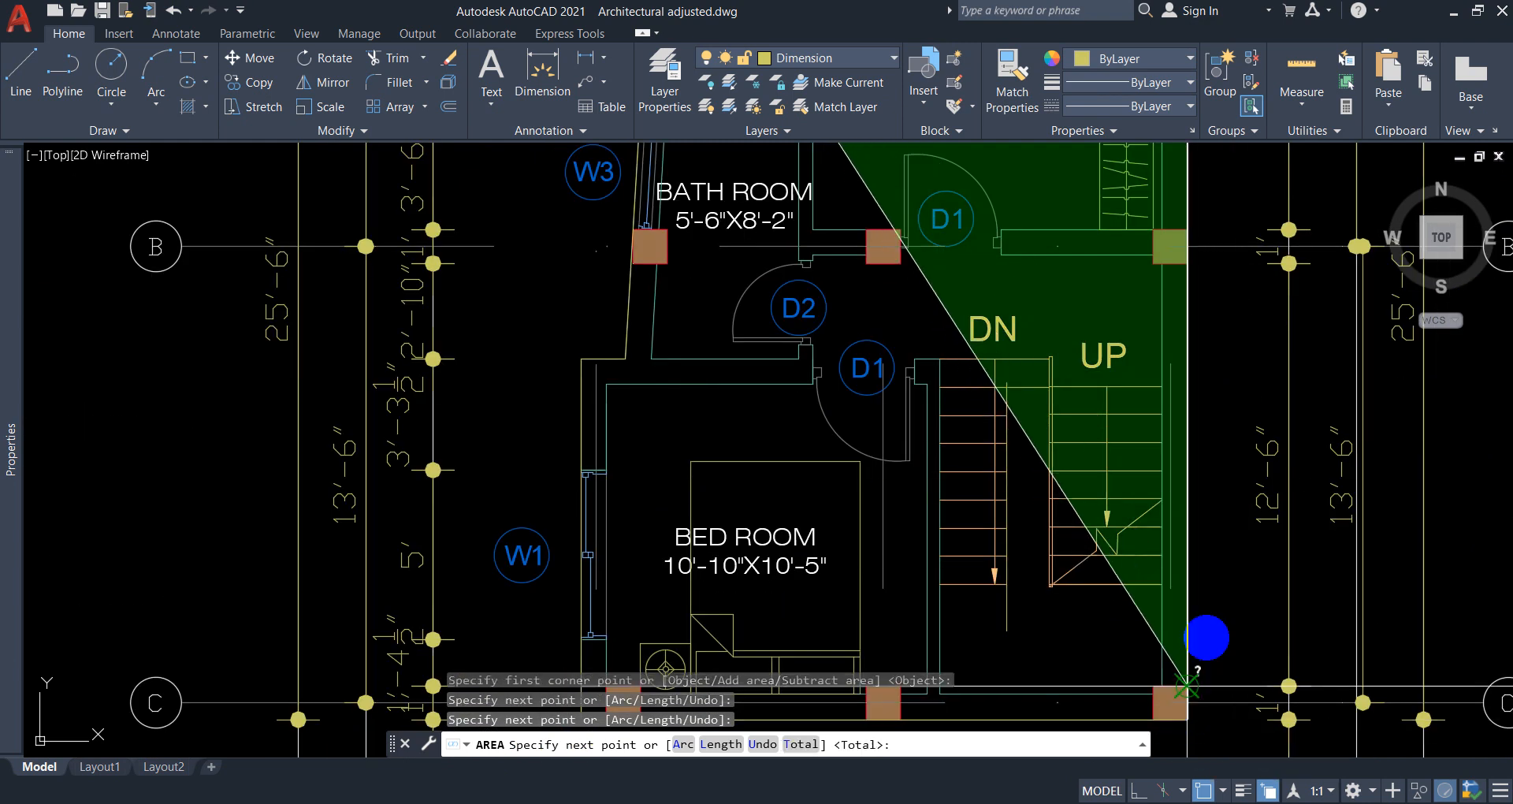
Continue the area boundary along the first floor's bottom wall and up the left wall to the inner step corner below the bathroom.
scroll(1241, 375, "down", 5)
scroll(1104, 449, "up", 5)
left_click(1051, 462)
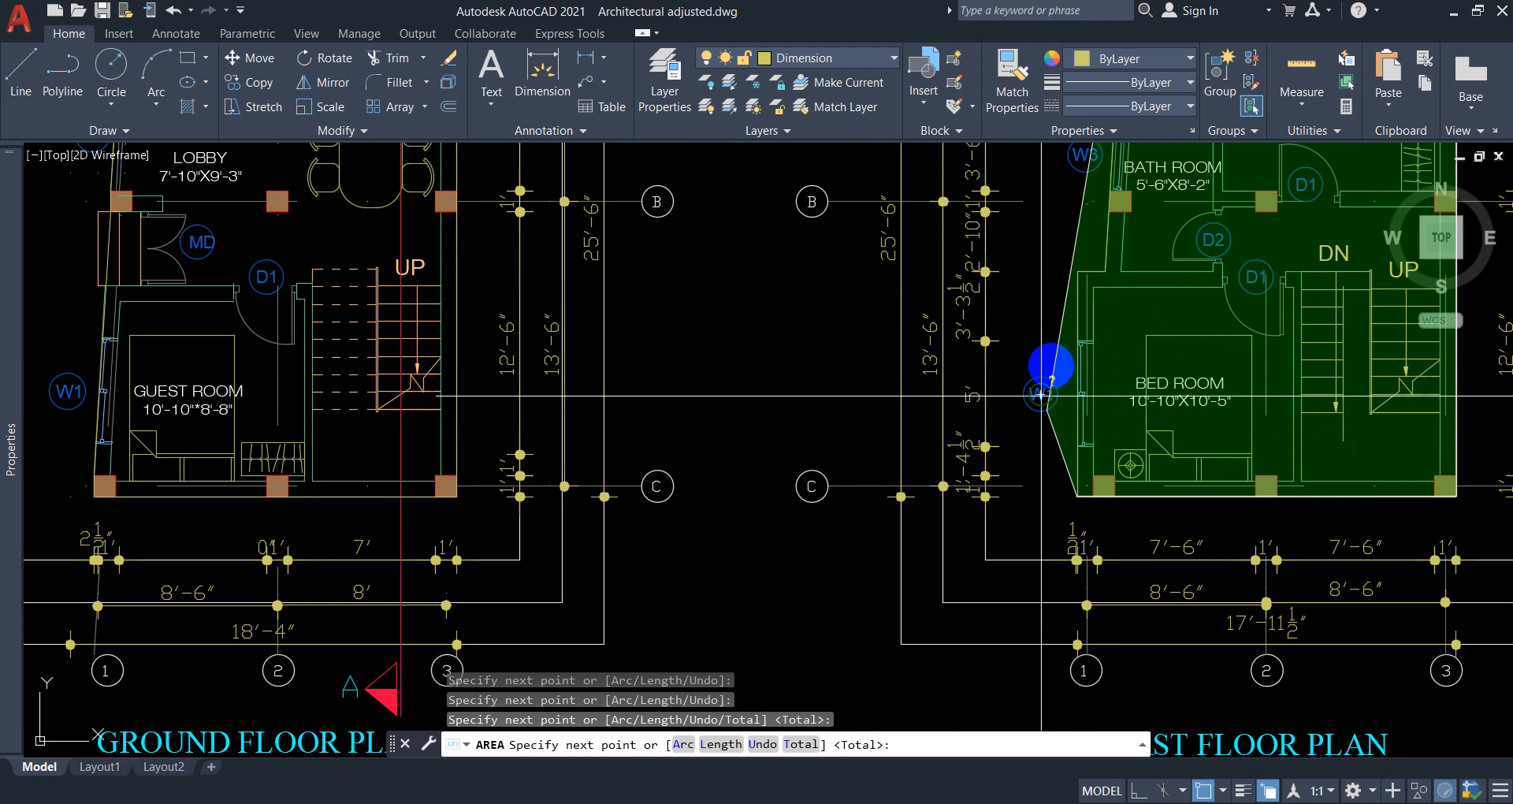
scroll(1058, 266, "up", 4)
left_click(1066, 320)
scroll(871, 472, "down", 5)
scroll(960, 413, "up", 5)
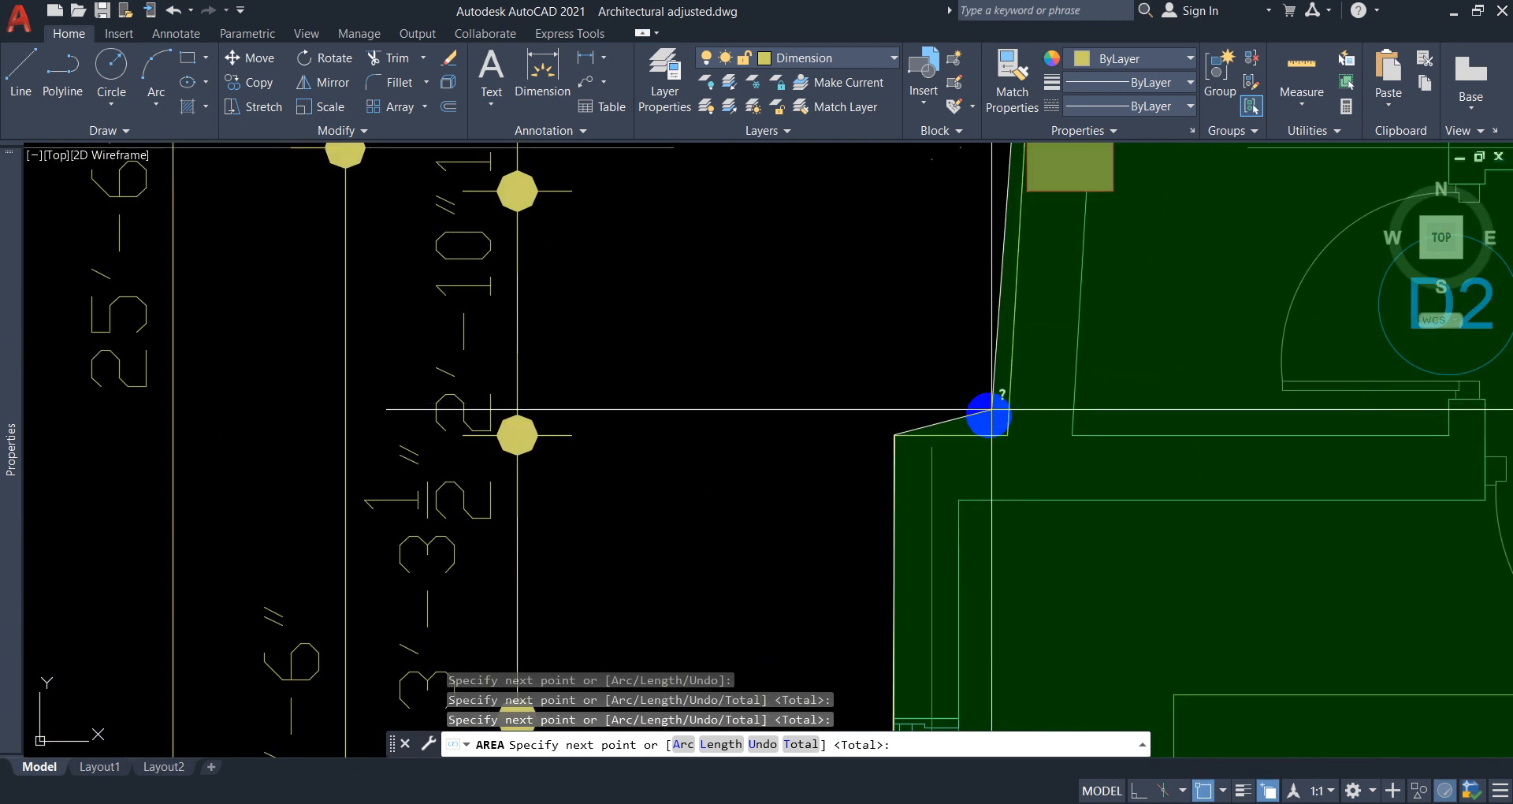
left_click(1007, 435)
Bring the area boundary back to the first floor's upper-left starting corner and finish the measurement.
scroll(918, 498, "down", 6)
scroll(953, 175, "up", 2)
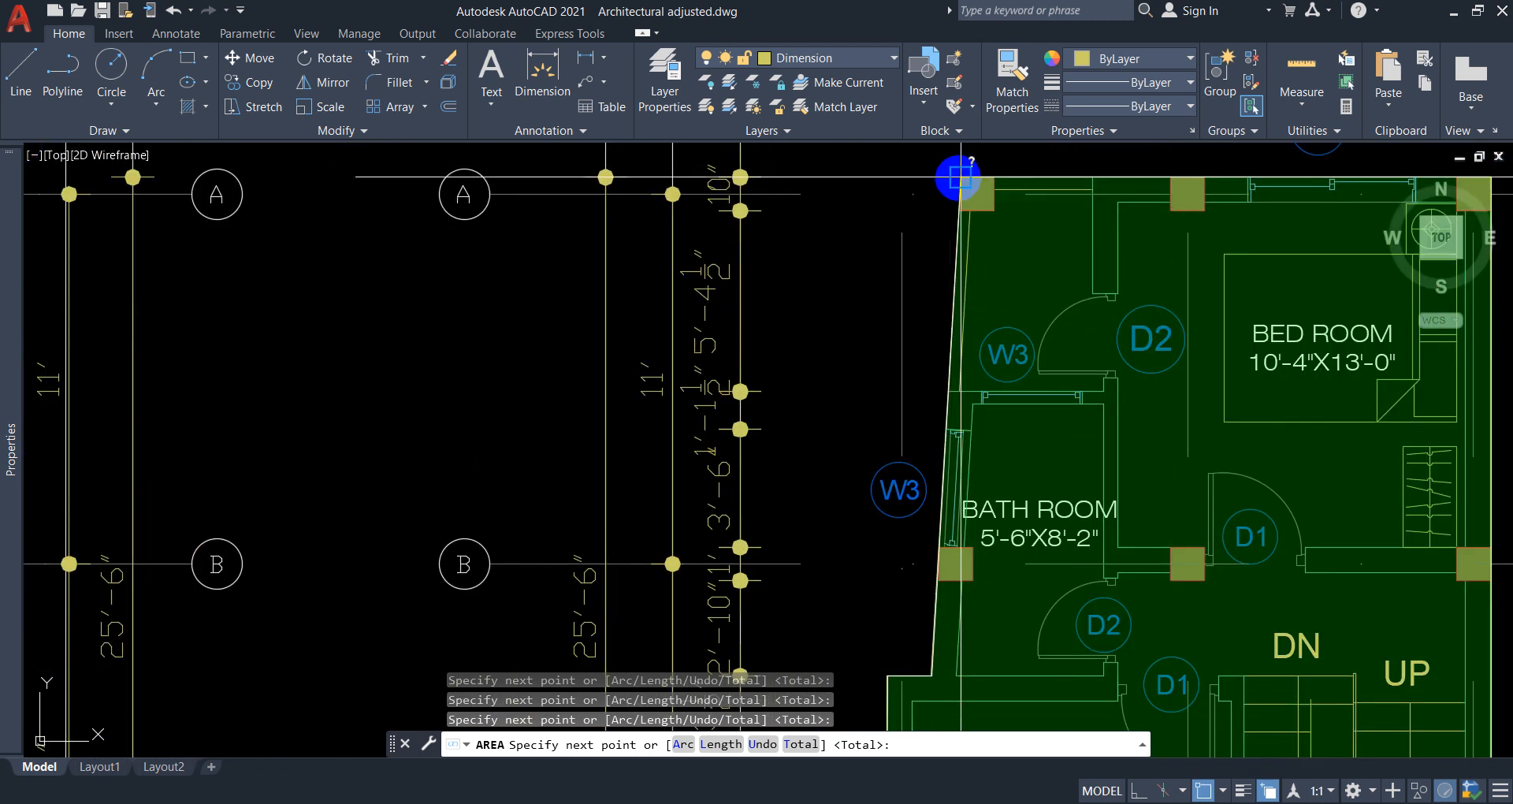
left_click(959, 178)
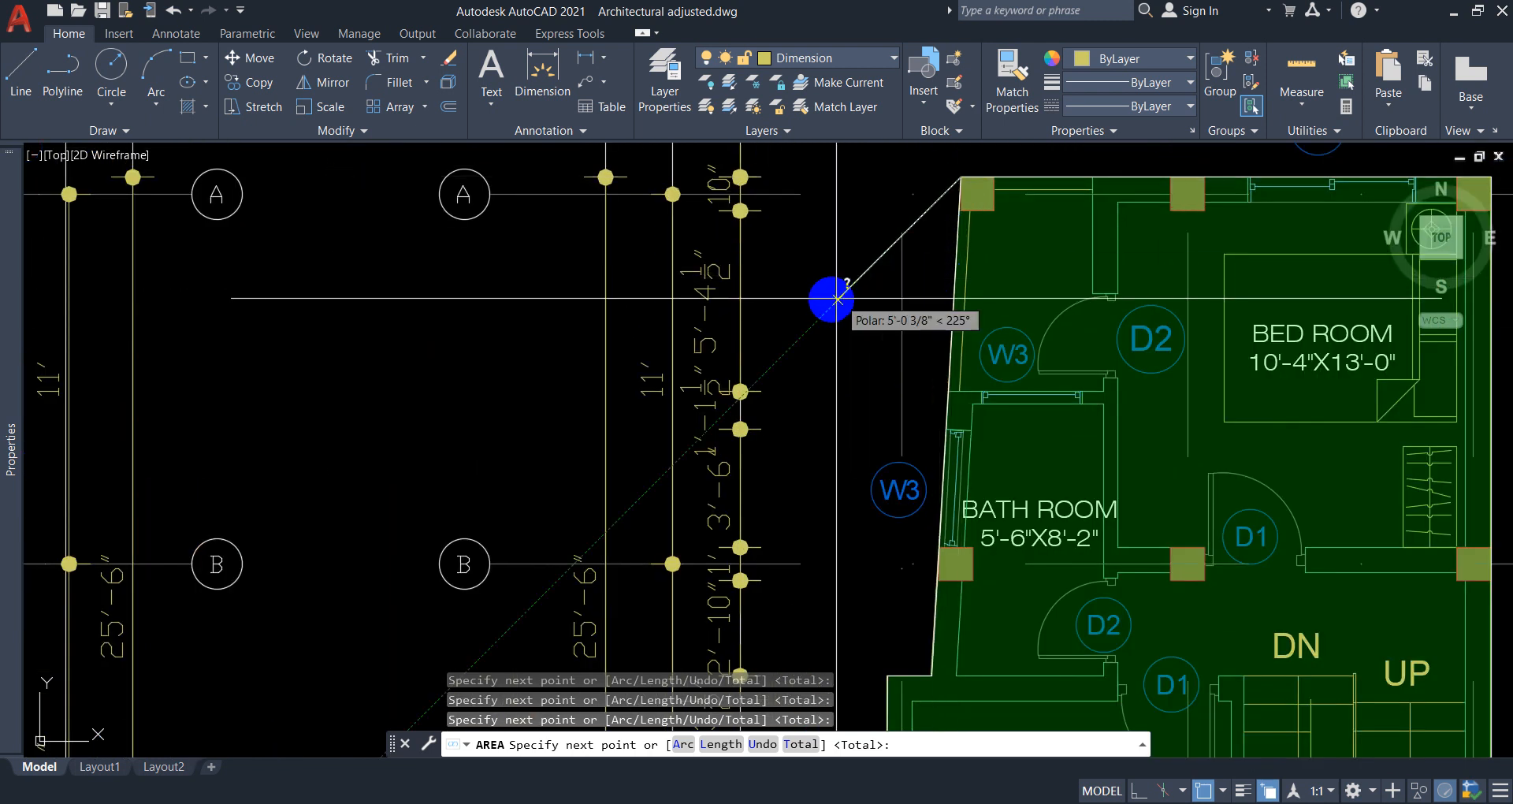
scroll(823, 307, "down", 4)
key("Return")
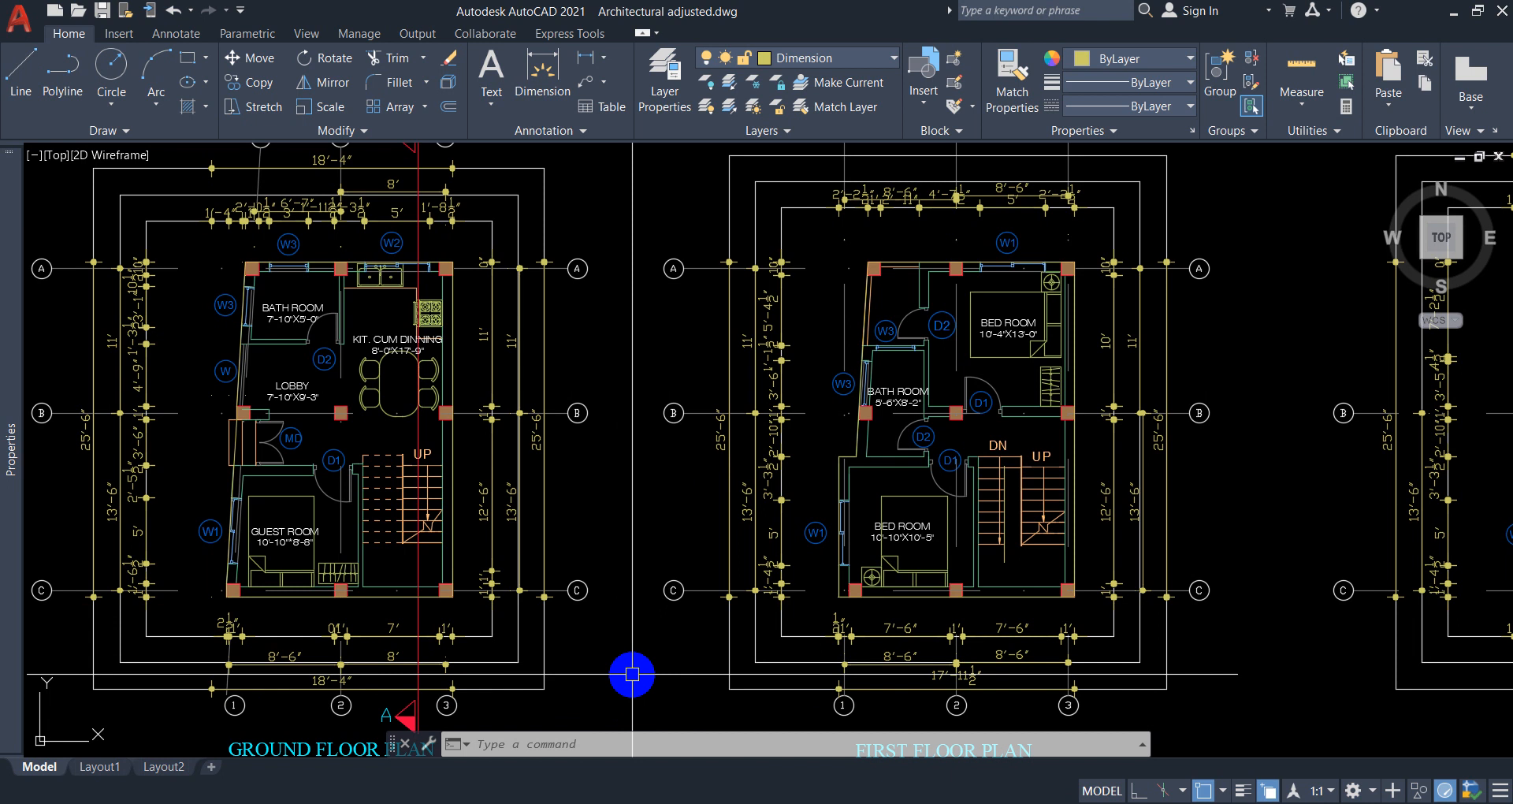
Open the command history, review the AA command's prompts and read the first floor's area and perimeter, then close it.
key("F2")
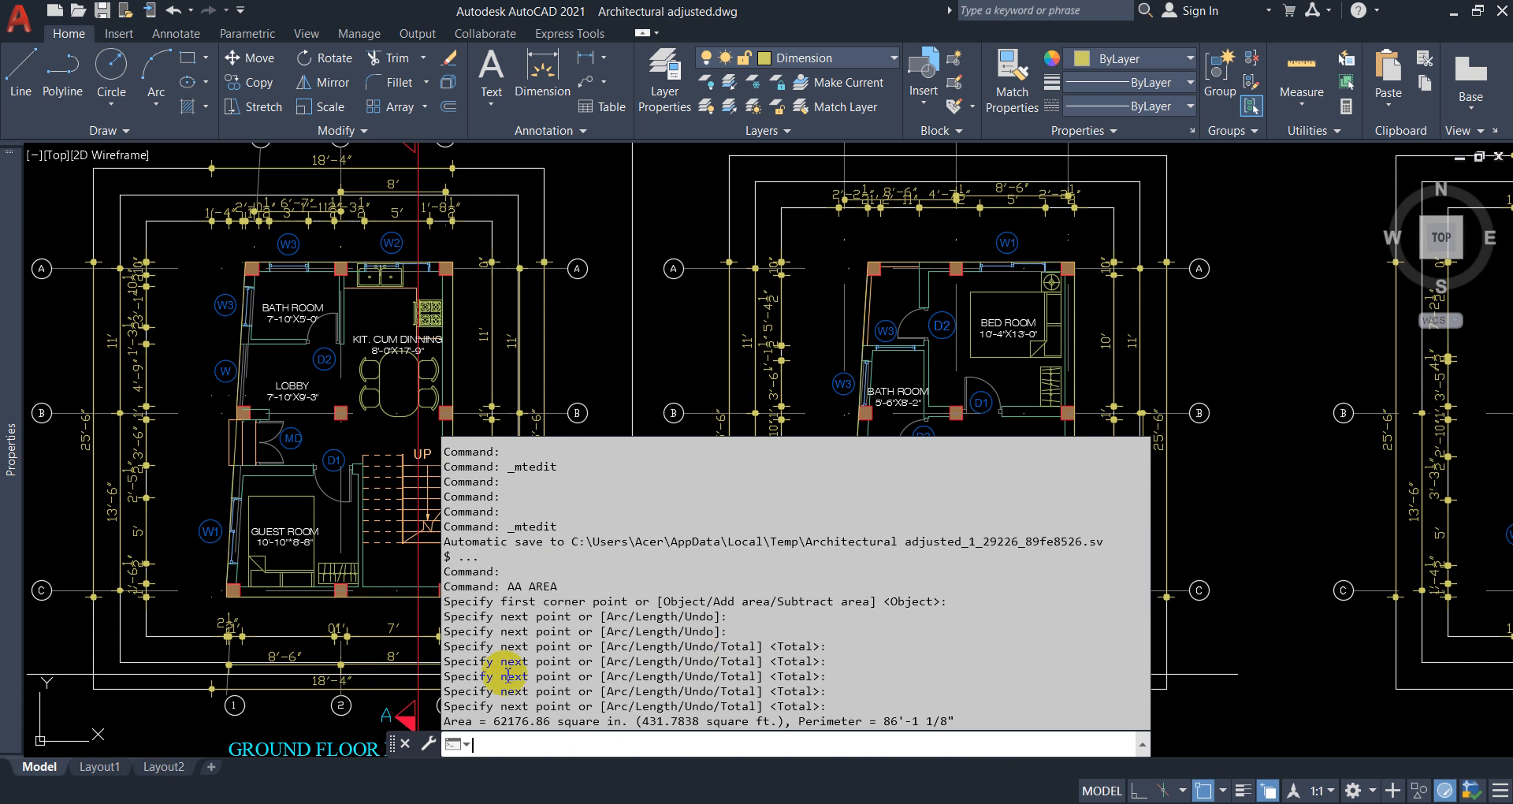
left_click_drag(508, 587, 555, 587)
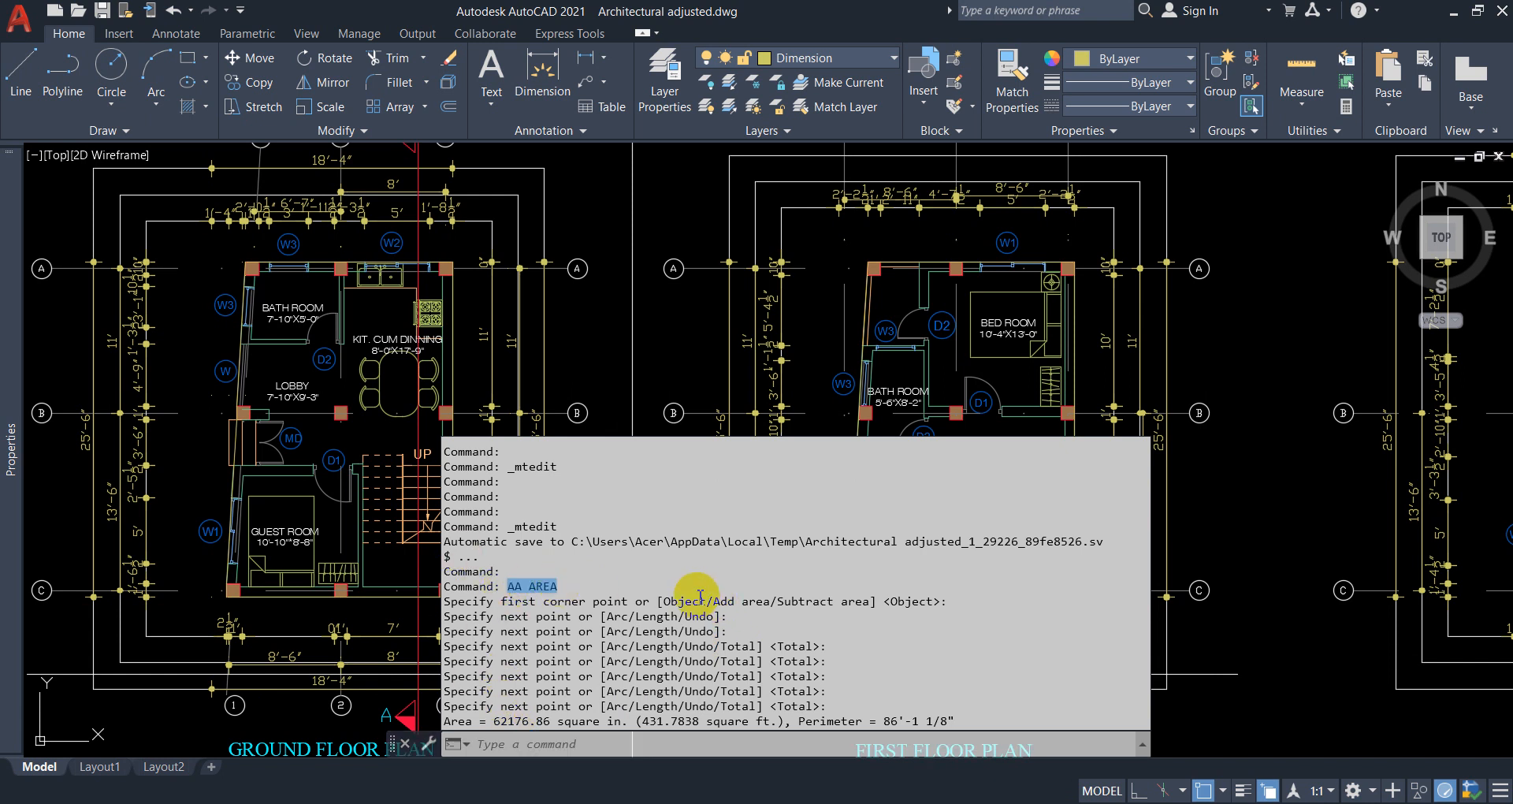
left_click_drag(698, 596, 684, 709)
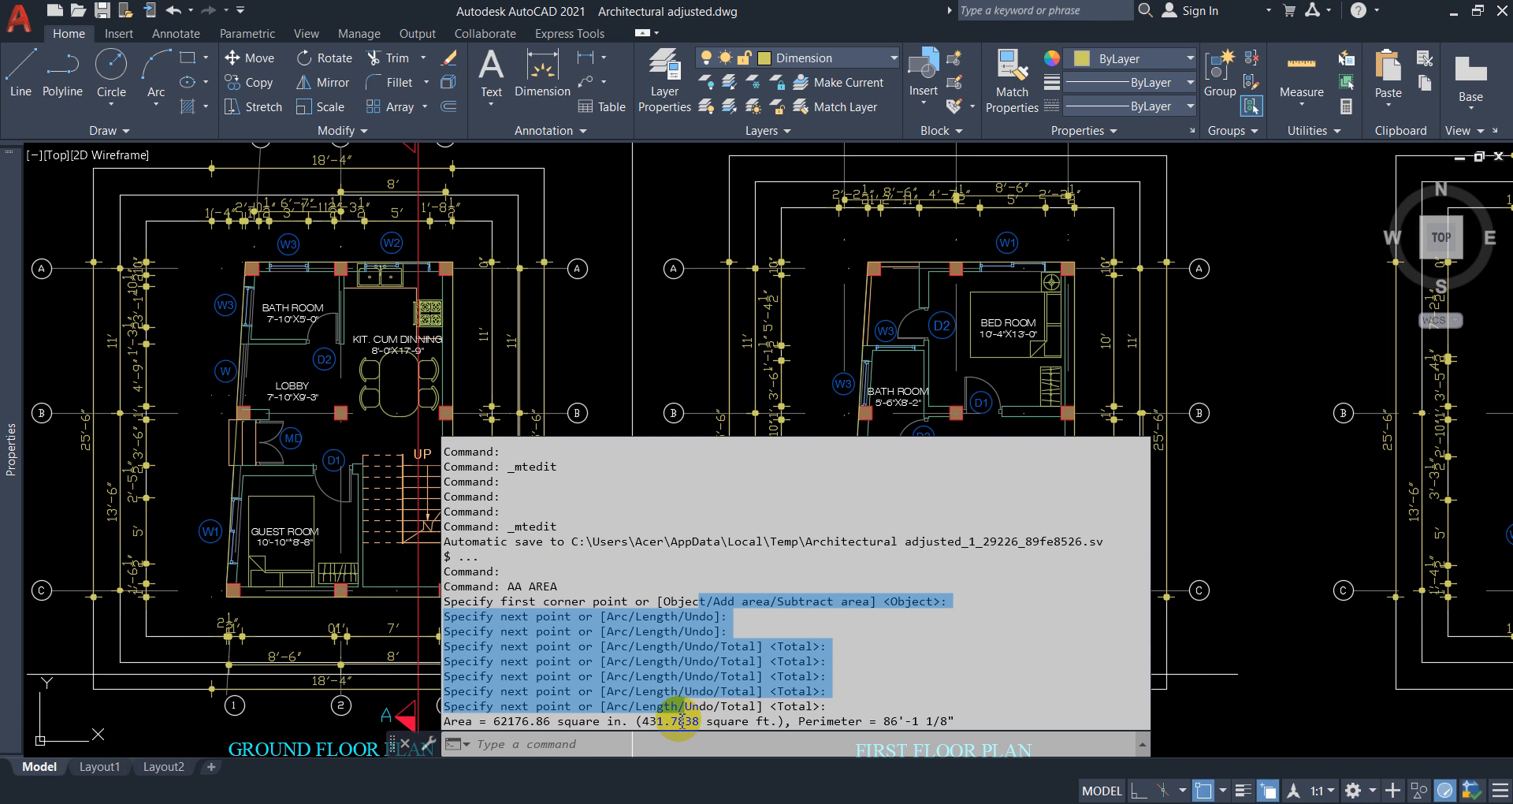
left_click(501, 722)
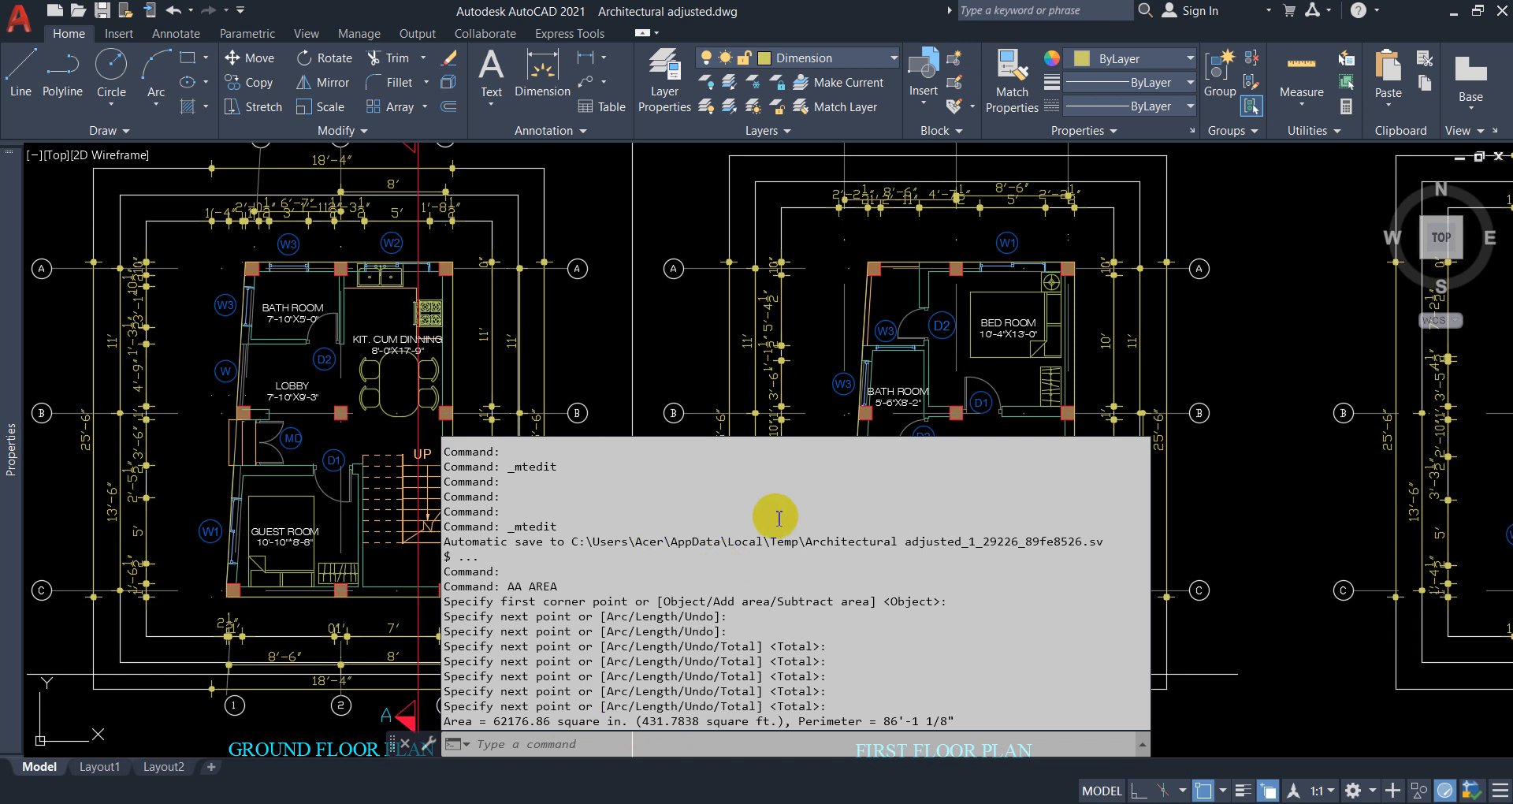
key("Escape")
Start another area measurement with AA and pick five corners of a freehand shape between the first and second floor plans.
scroll(662, 437, "down", 4)
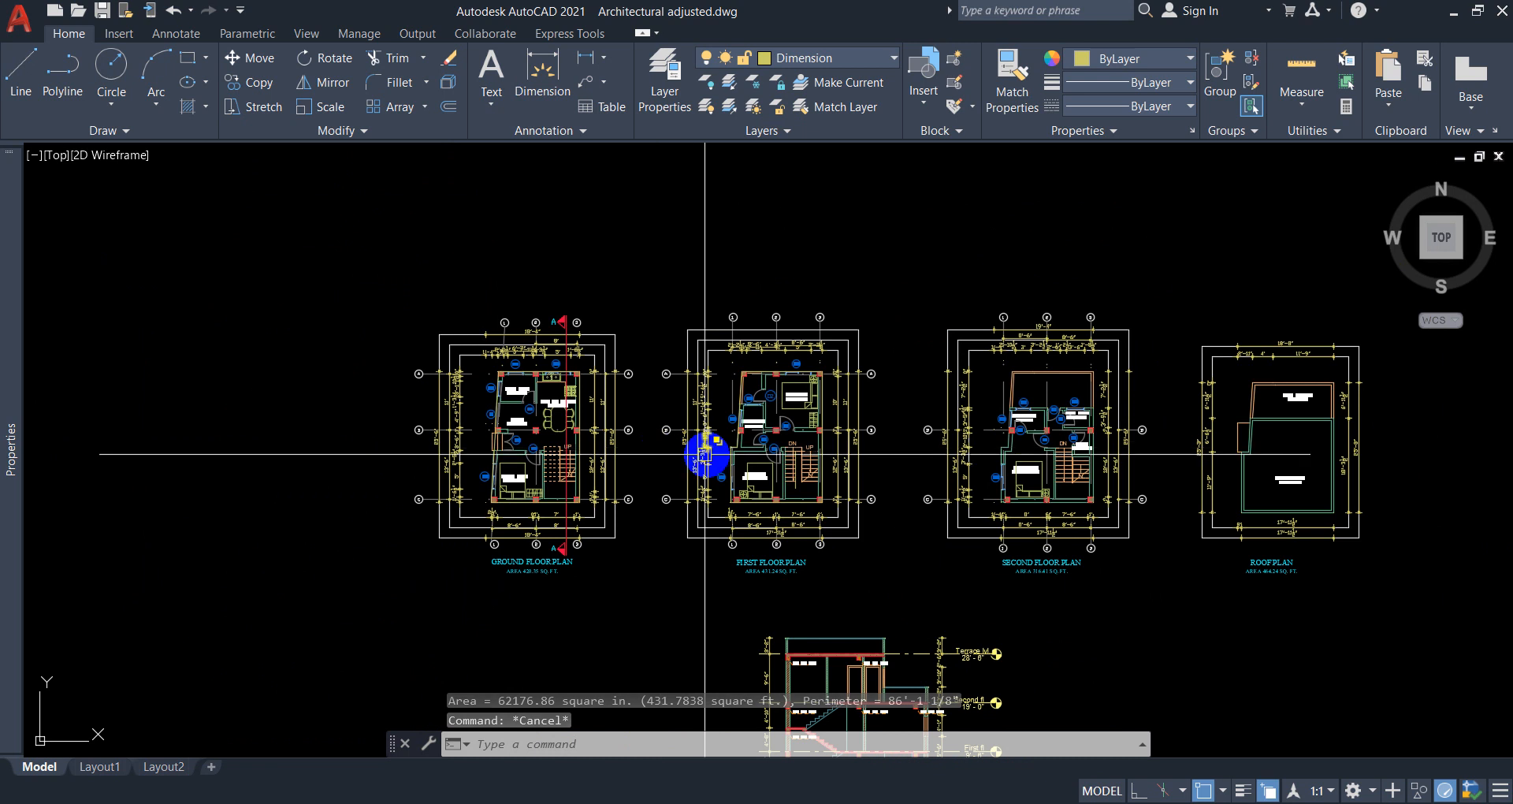
scroll(788, 407, "up", 4)
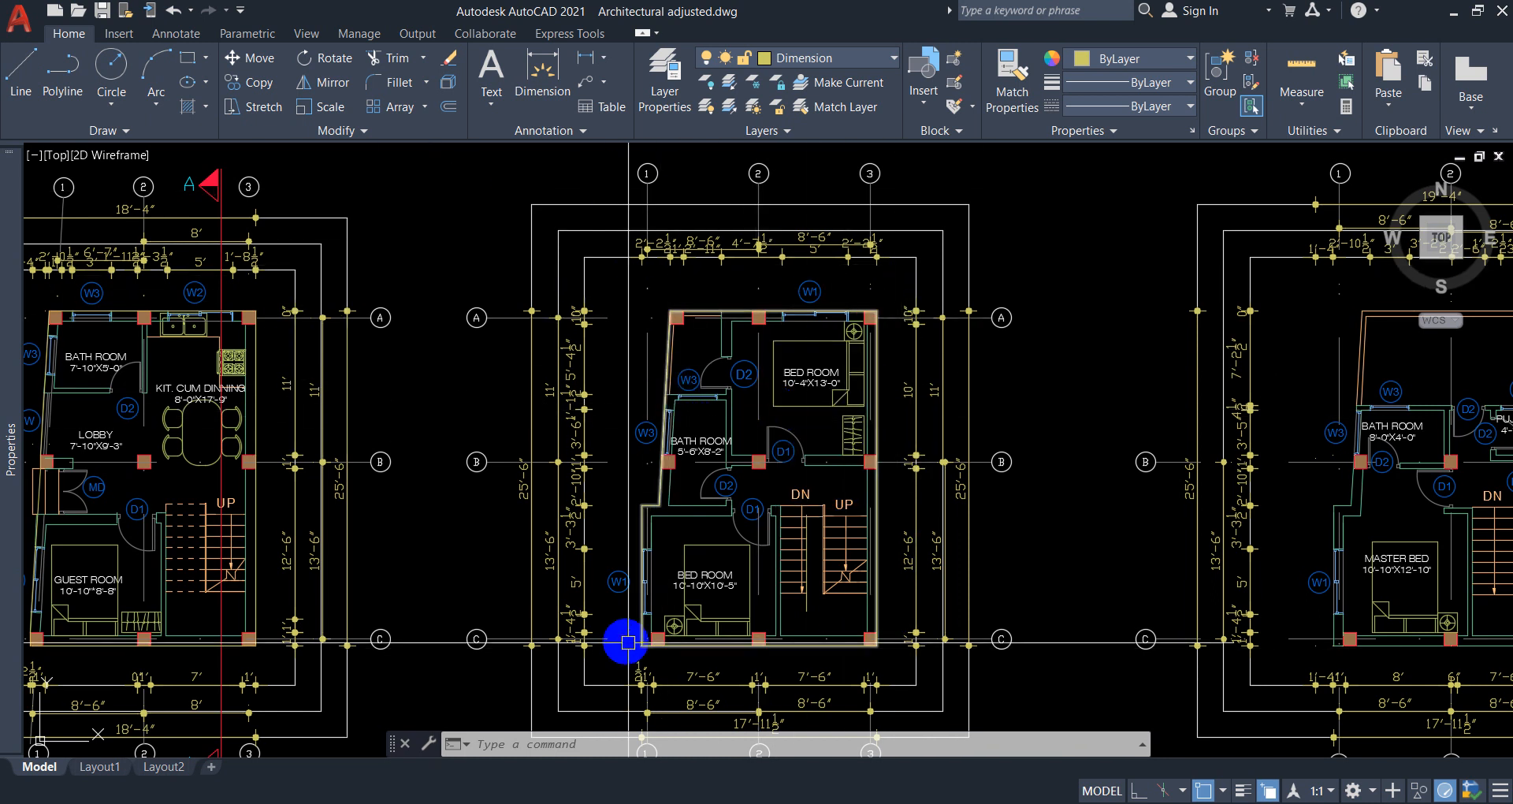
scroll(648, 500, "down", 5)
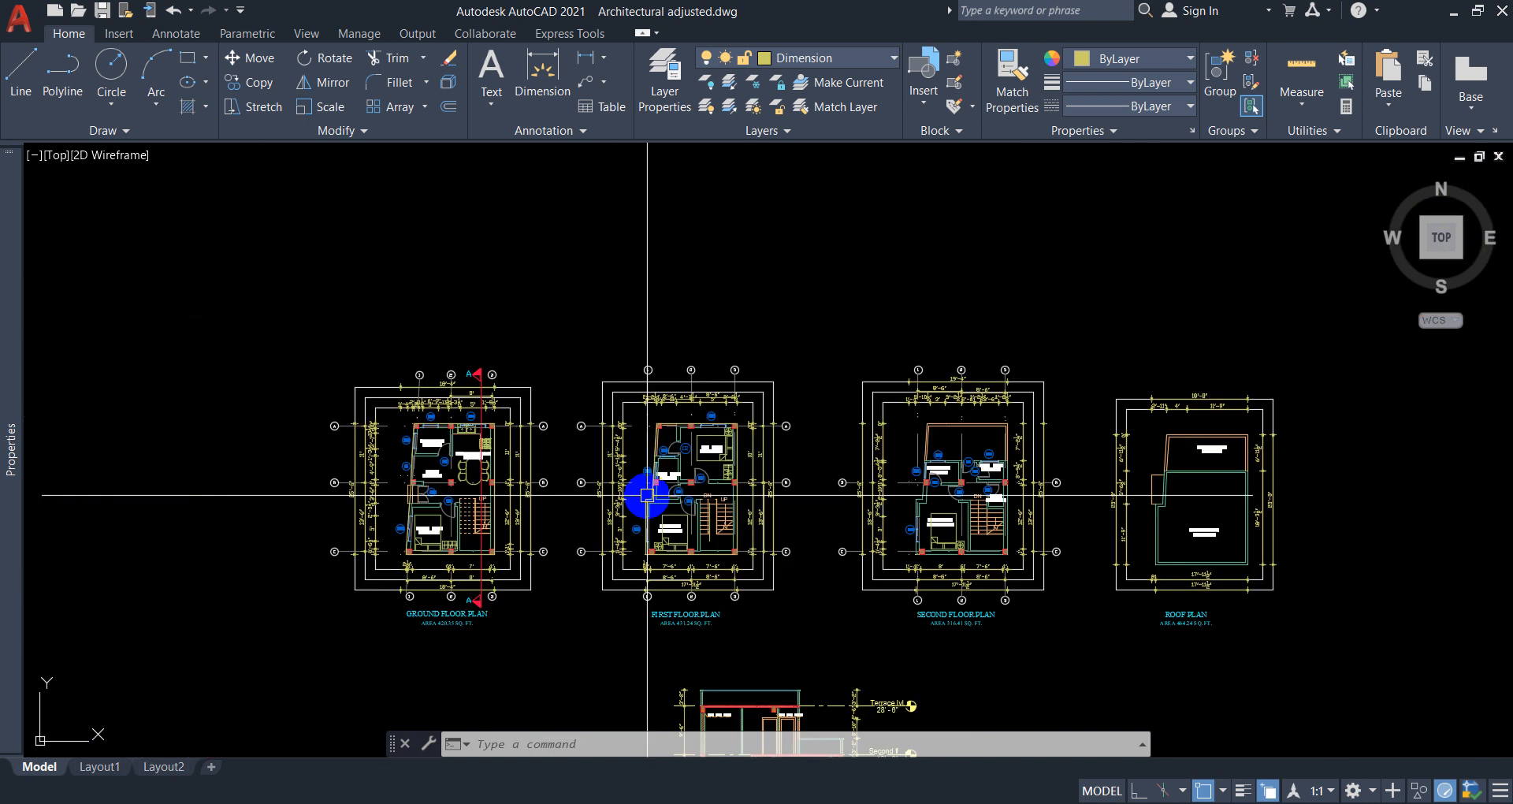
scroll(862, 423, "up", 6)
type("a")
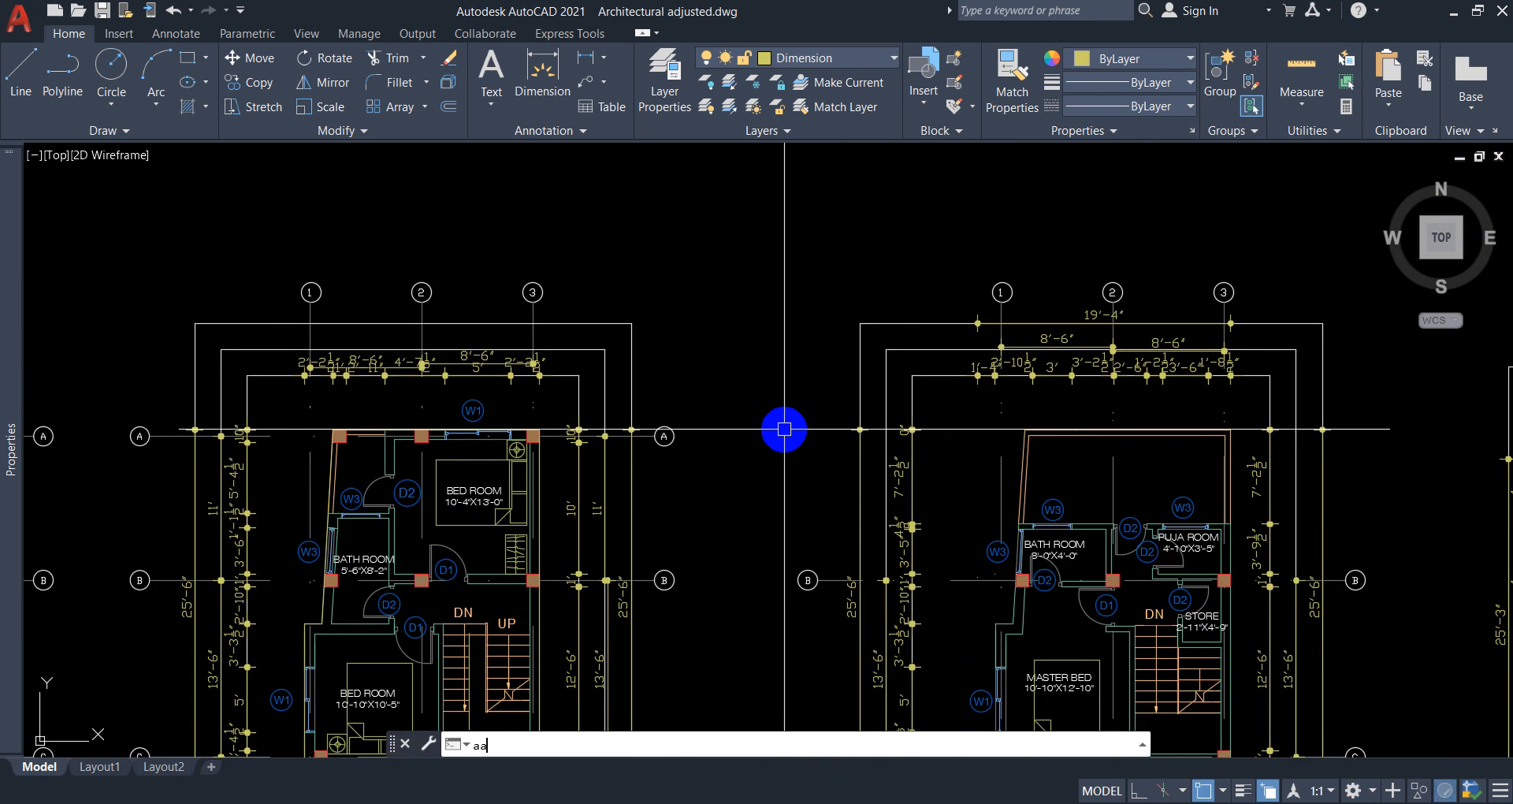
type("a")
key("Return")
left_click(726, 331)
left_click(816, 331)
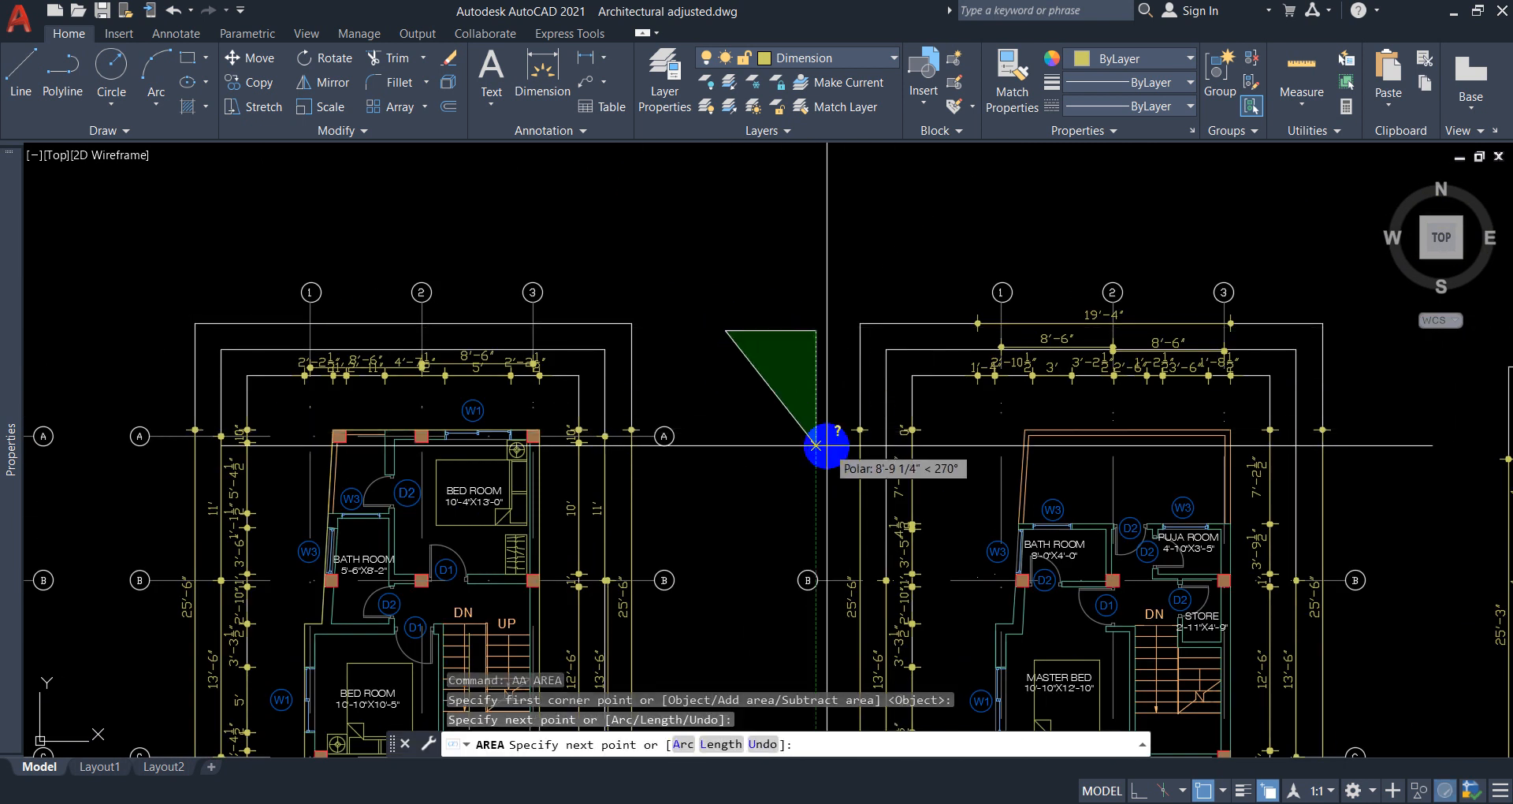
left_click(816, 446)
left_click(754, 508)
left_click(697, 509)
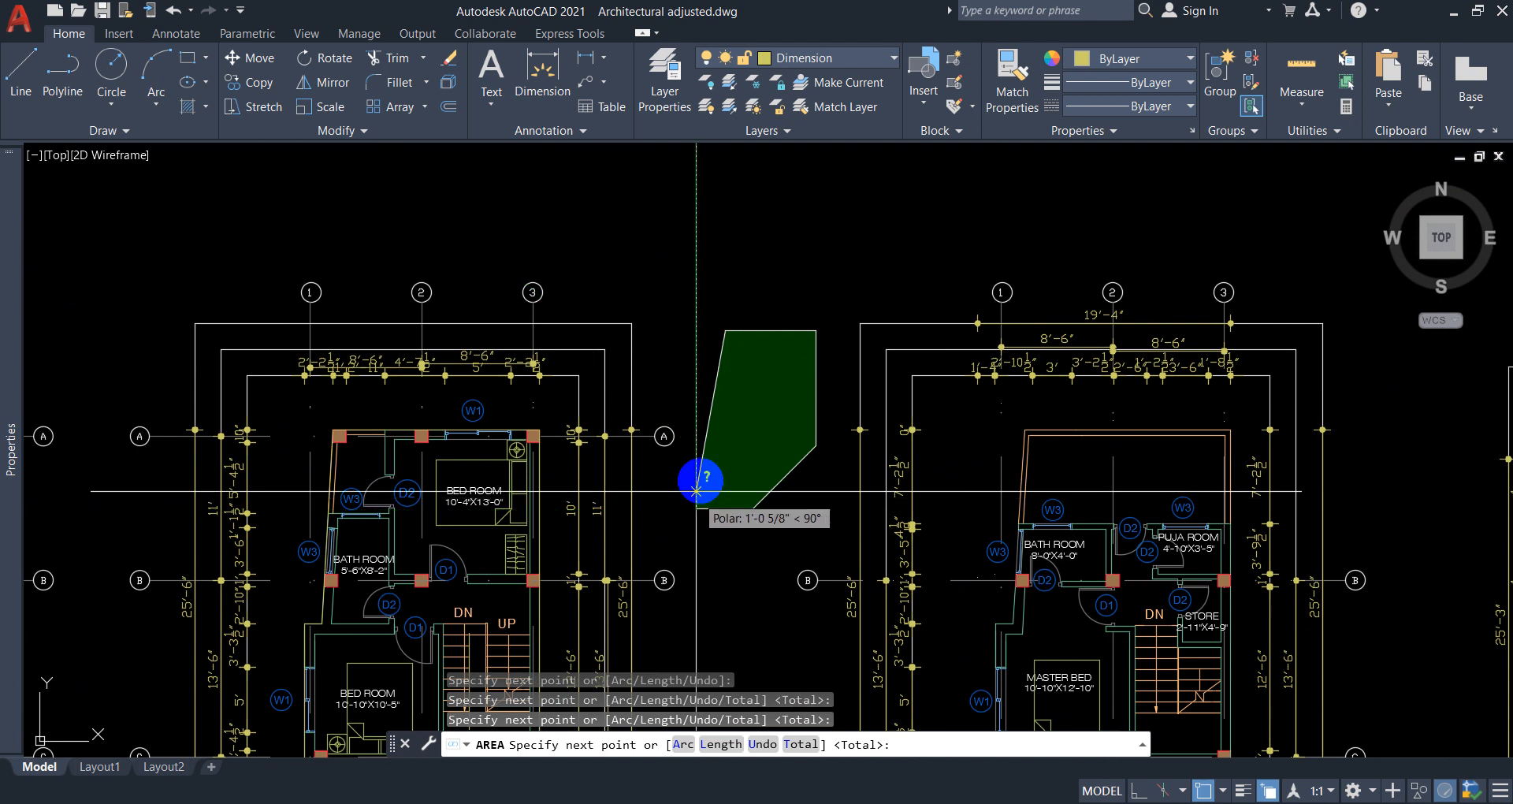
Add irregular corners along the freehand shape's inner side up to its starting corner and finish the area measurement.
left_click(732, 448)
left_click(770, 408)
left_click(702, 407)
left_click(674, 337)
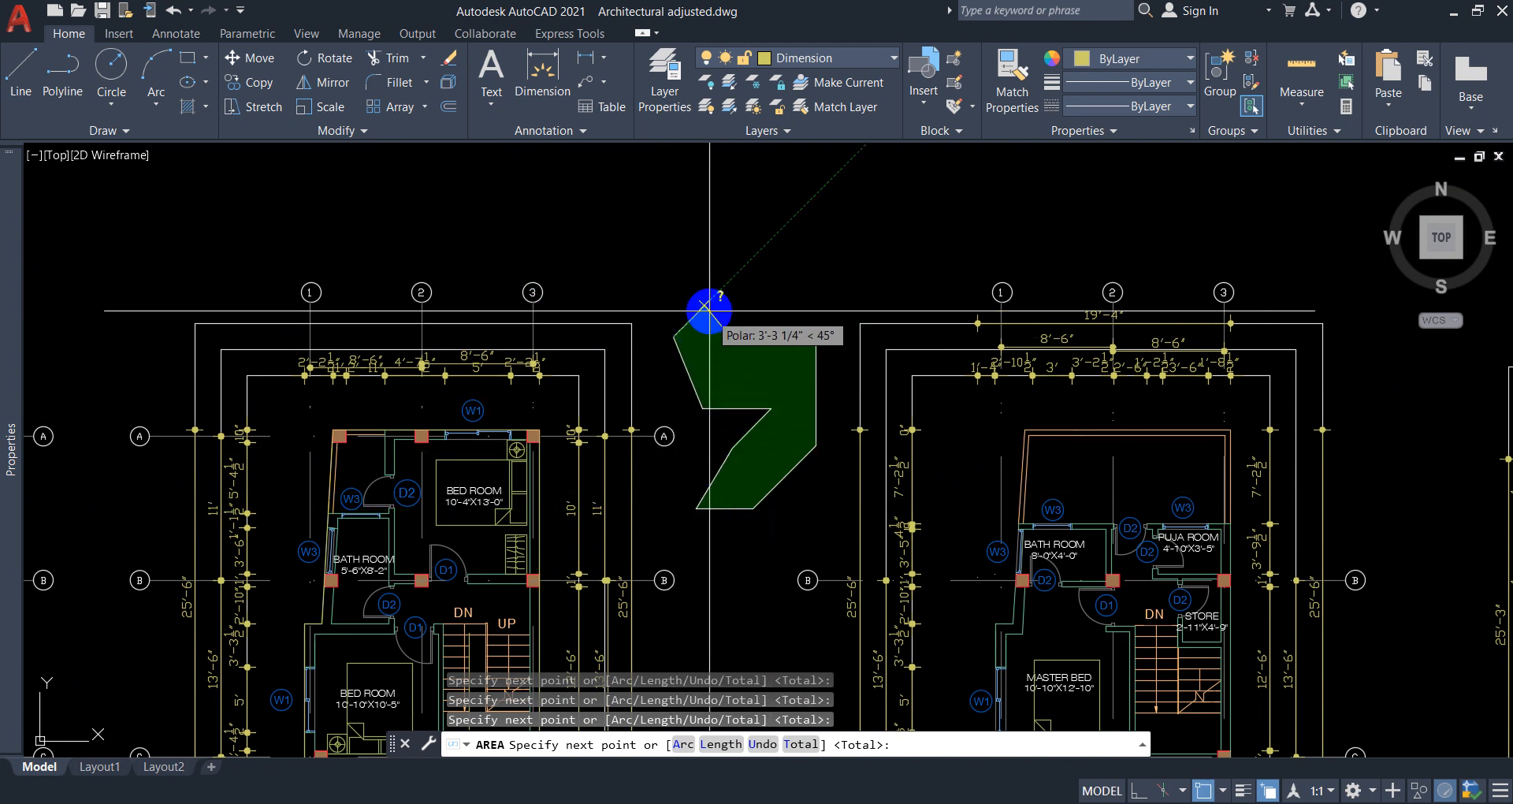
left_click(704, 306)
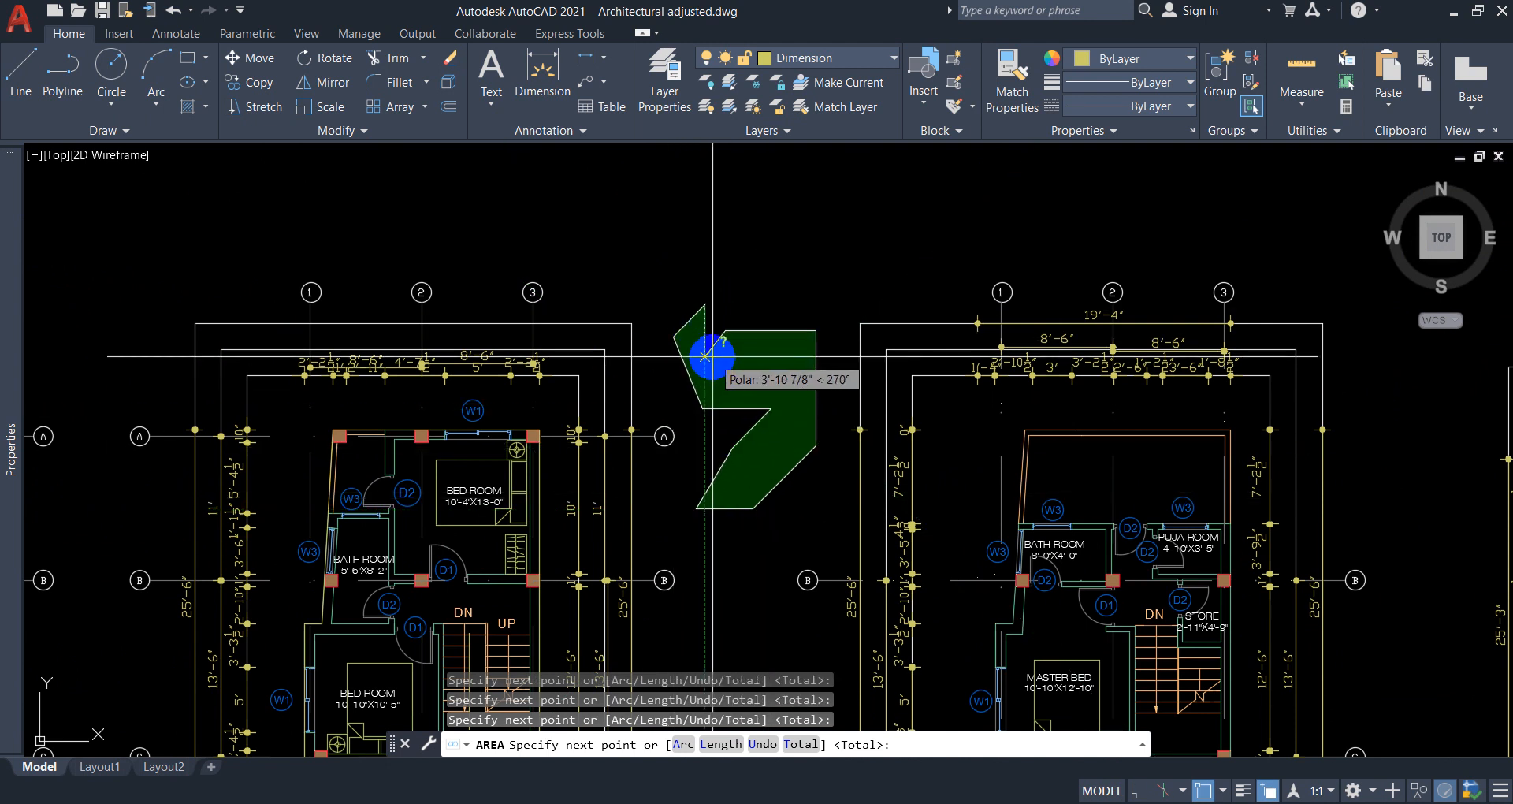
scroll(721, 319, "up", 4)
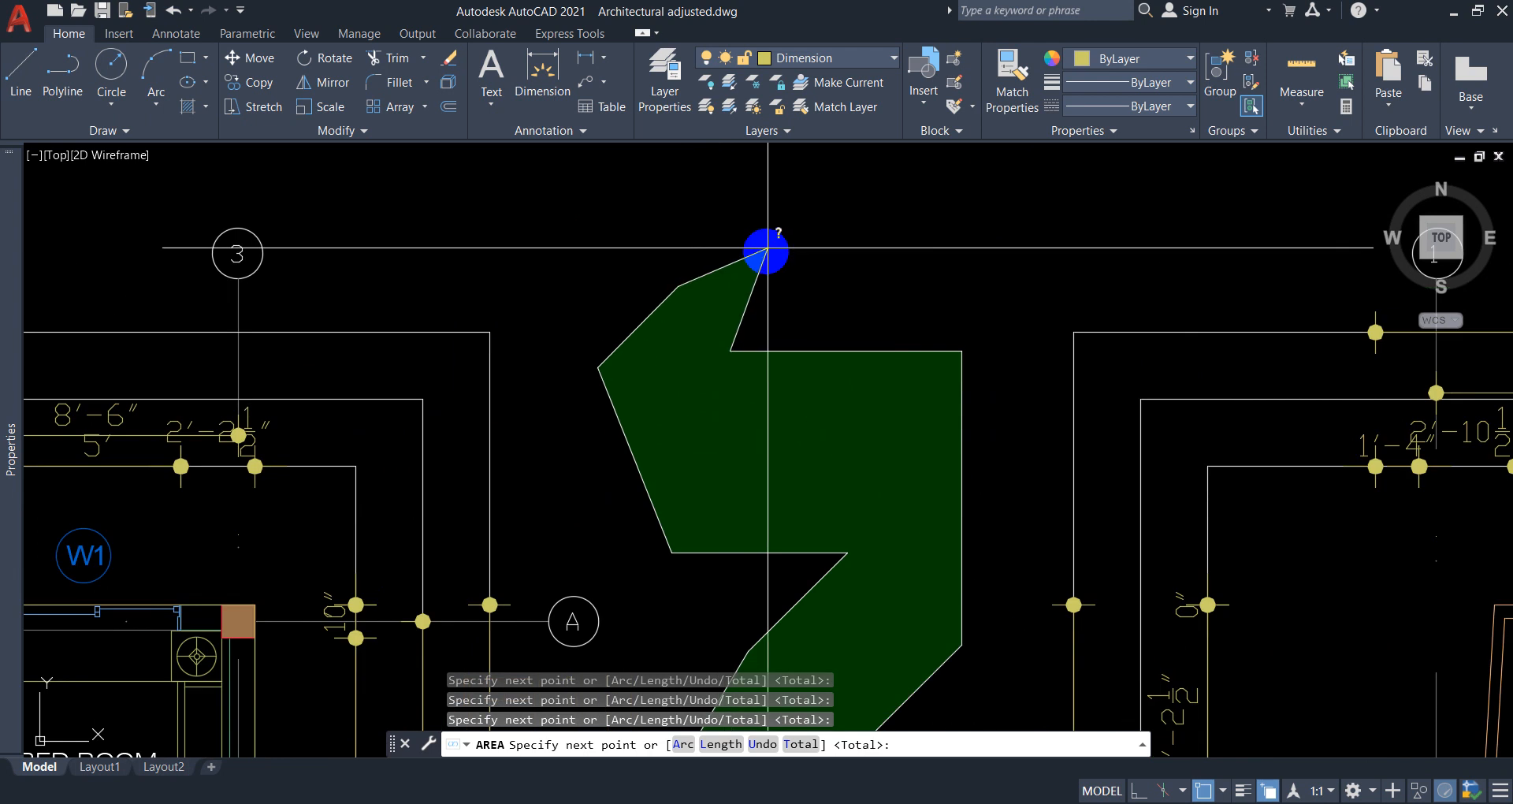
scroll(721, 305, "up", 2)
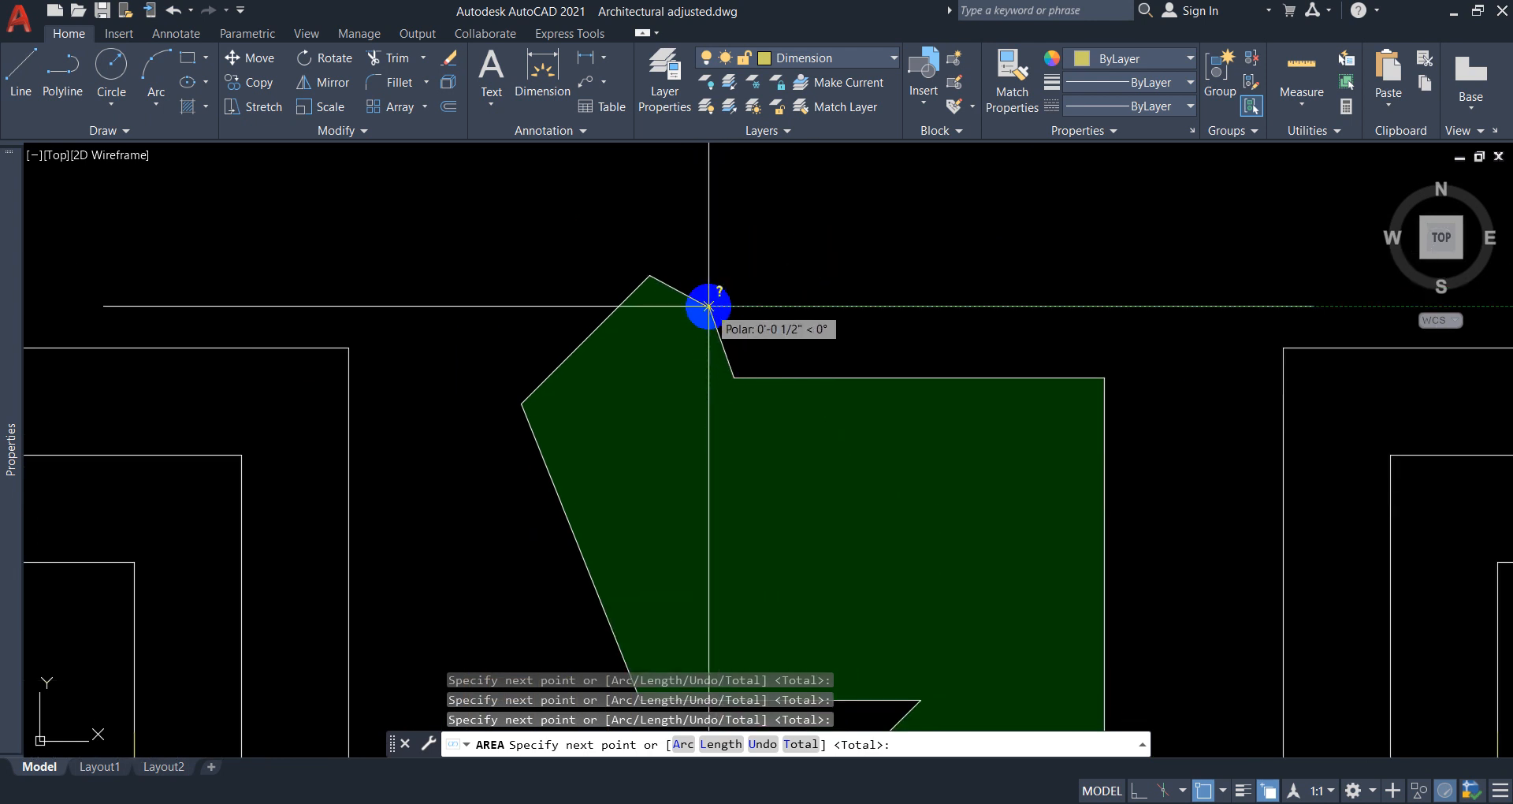
key("Return")
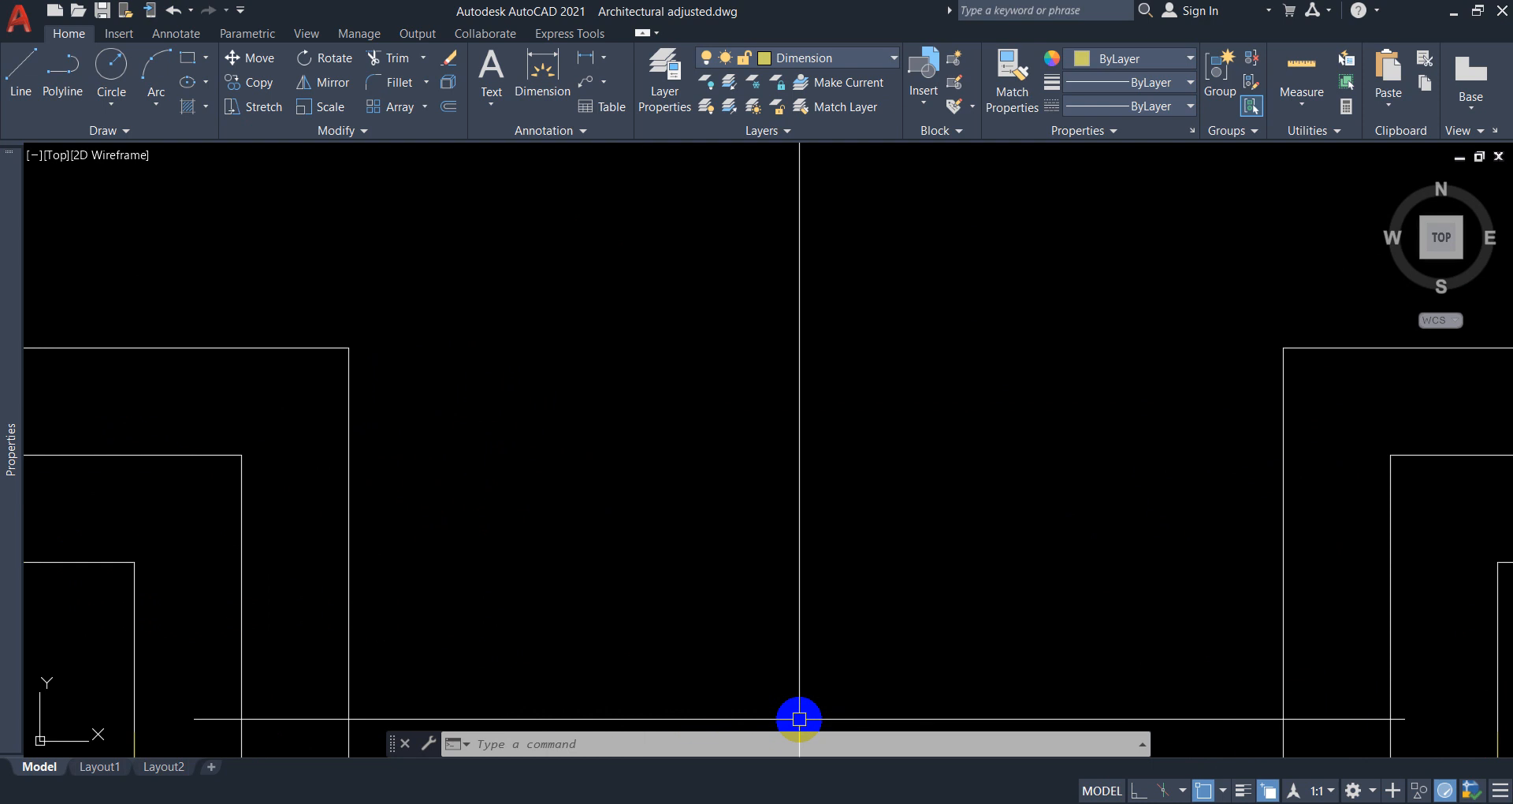
Read the freehand shape's area and perimeter in the command history and close it.
key("F2")
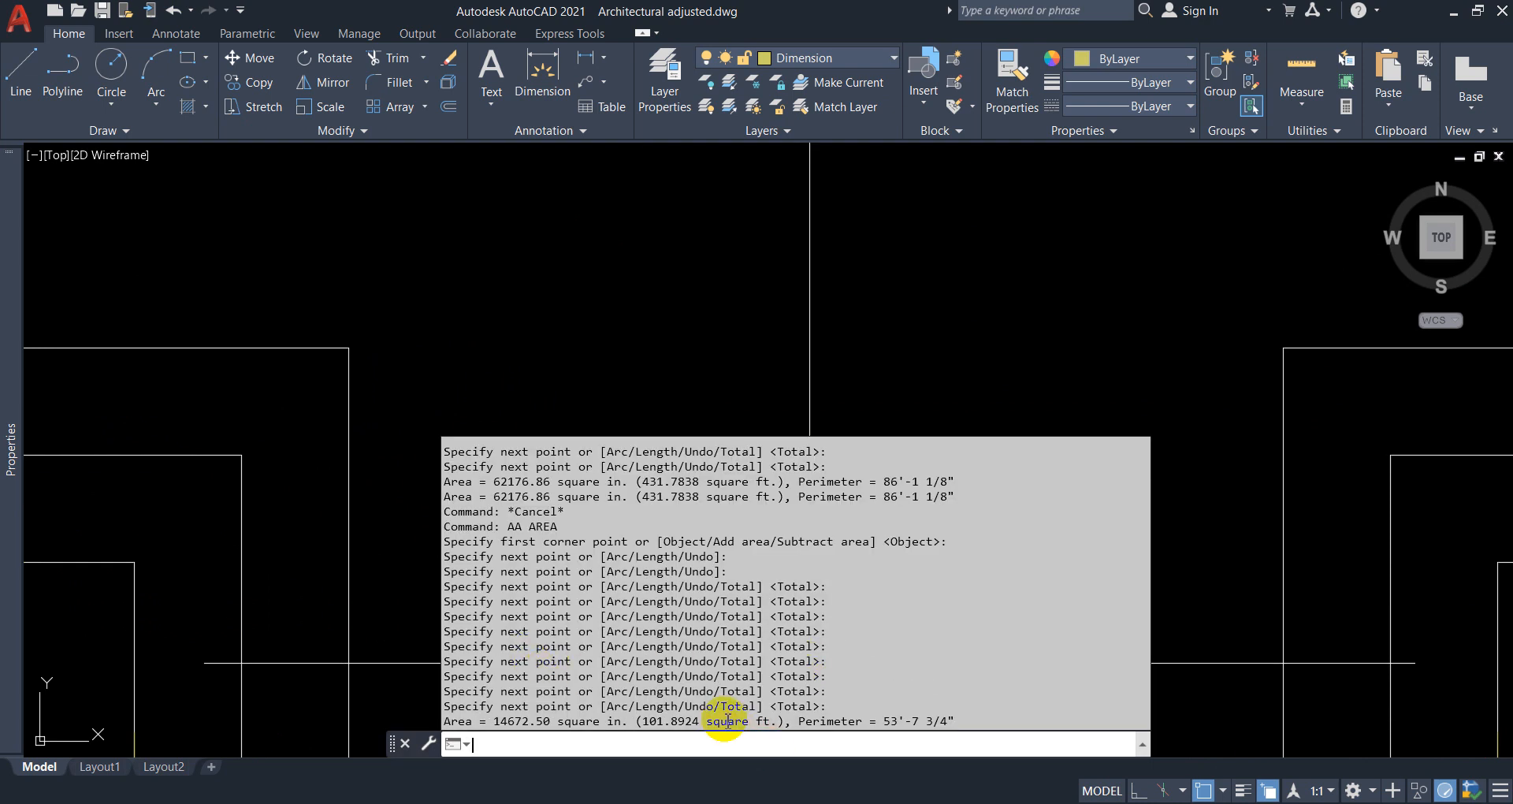
key("Escape")
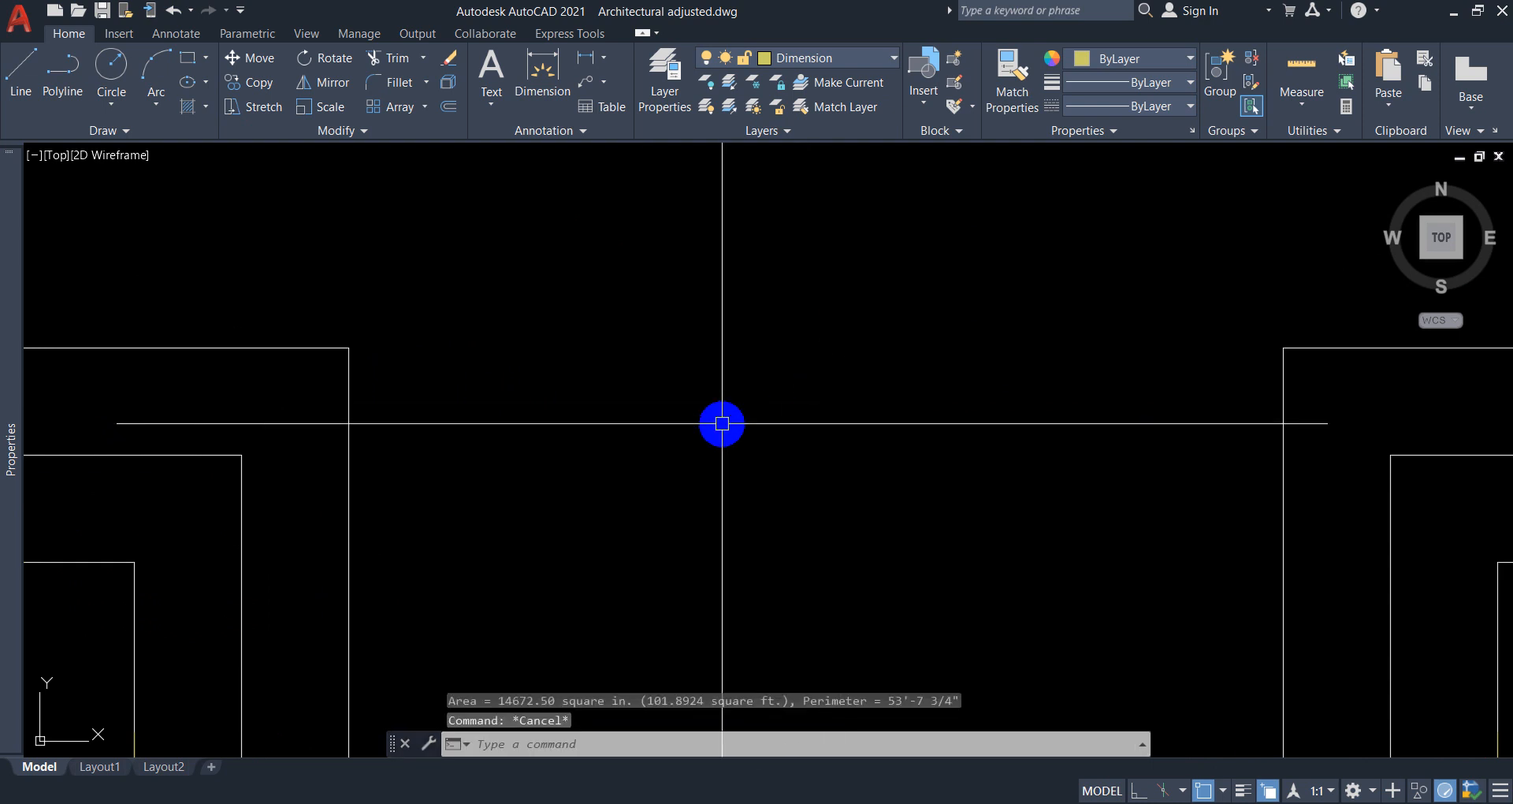
scroll(720, 422, "down", 5)
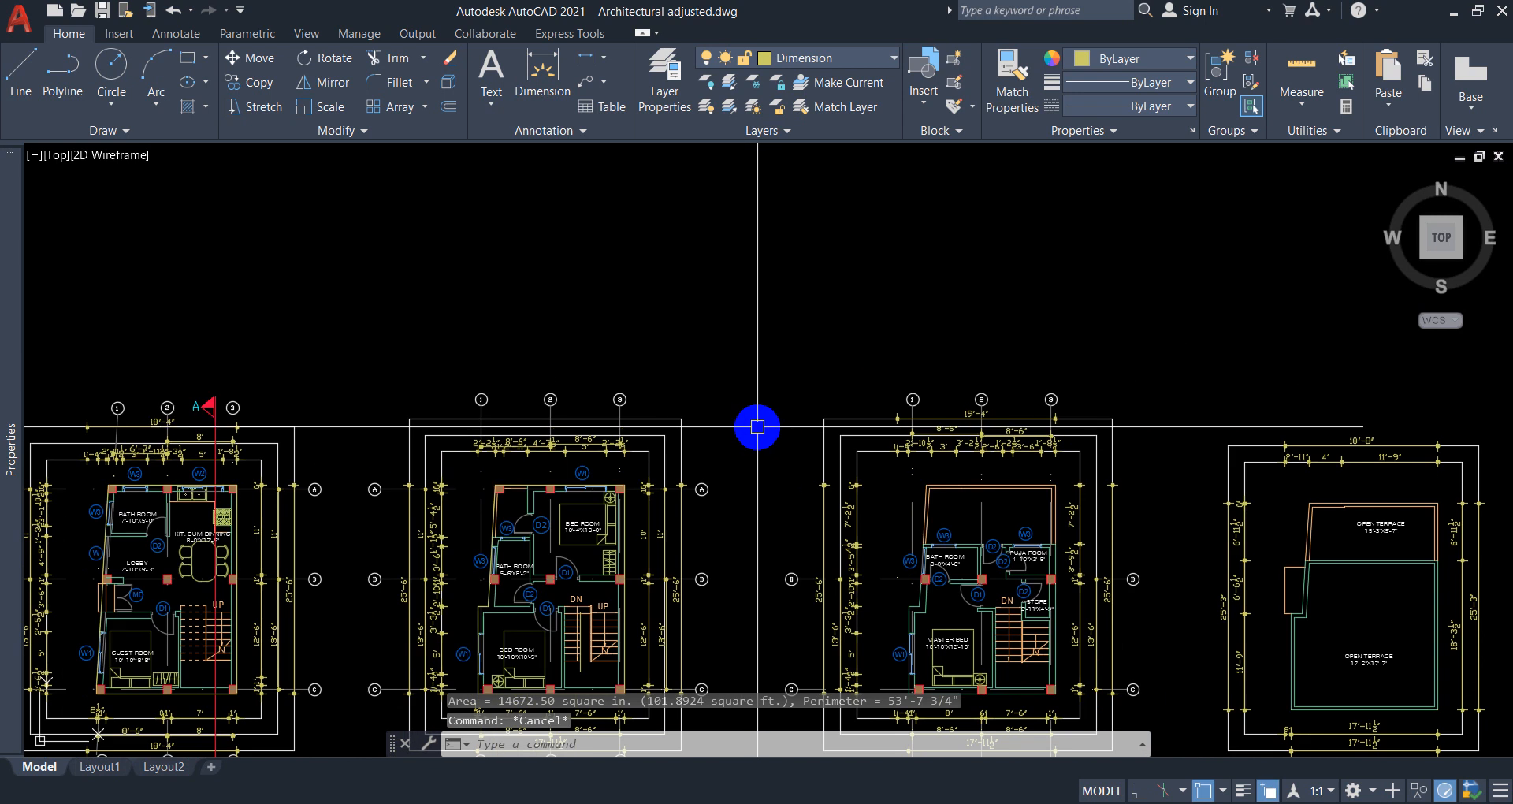